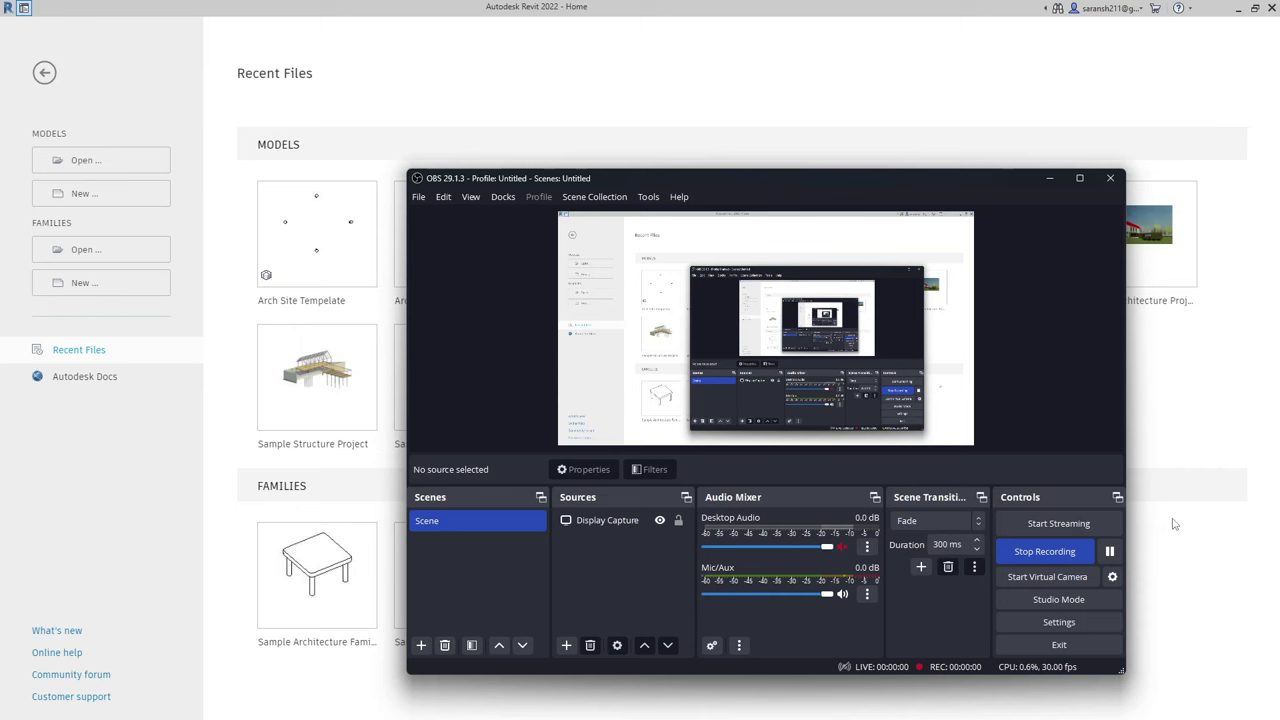
Bring Revit forward, then open the Open dialog and close it without choosing a file
click(1047, 179)
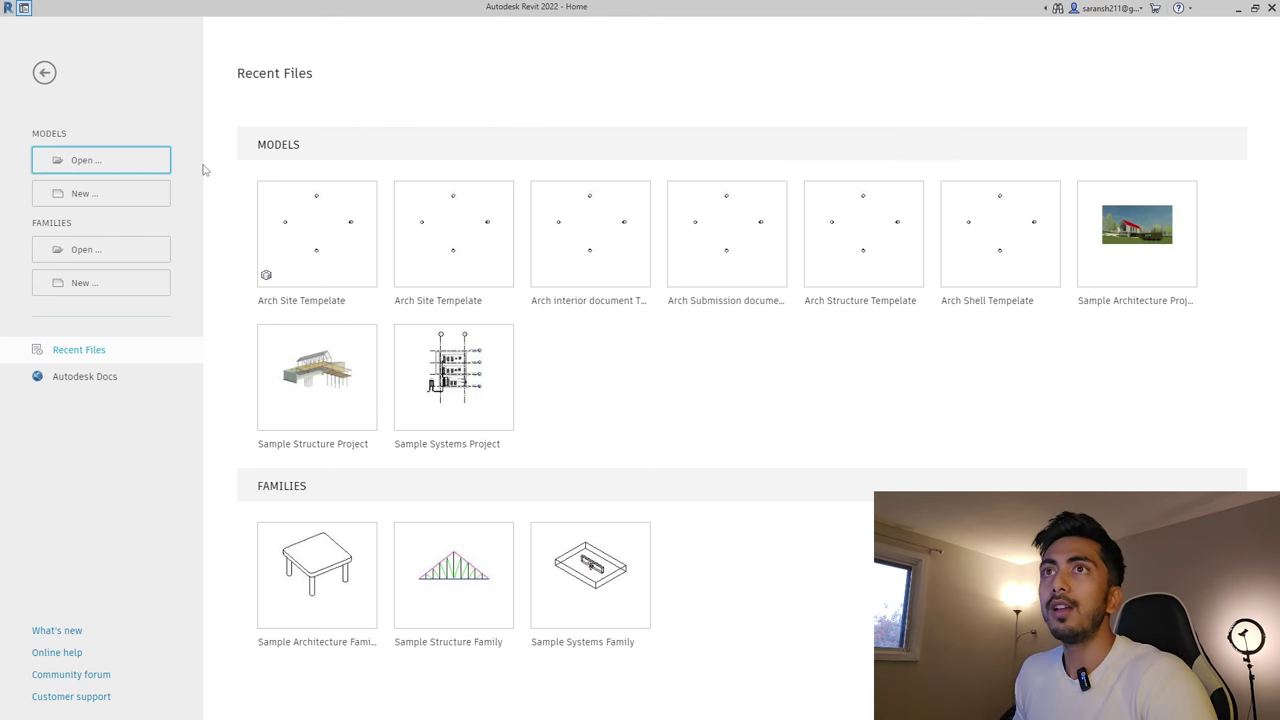
click(115, 166)
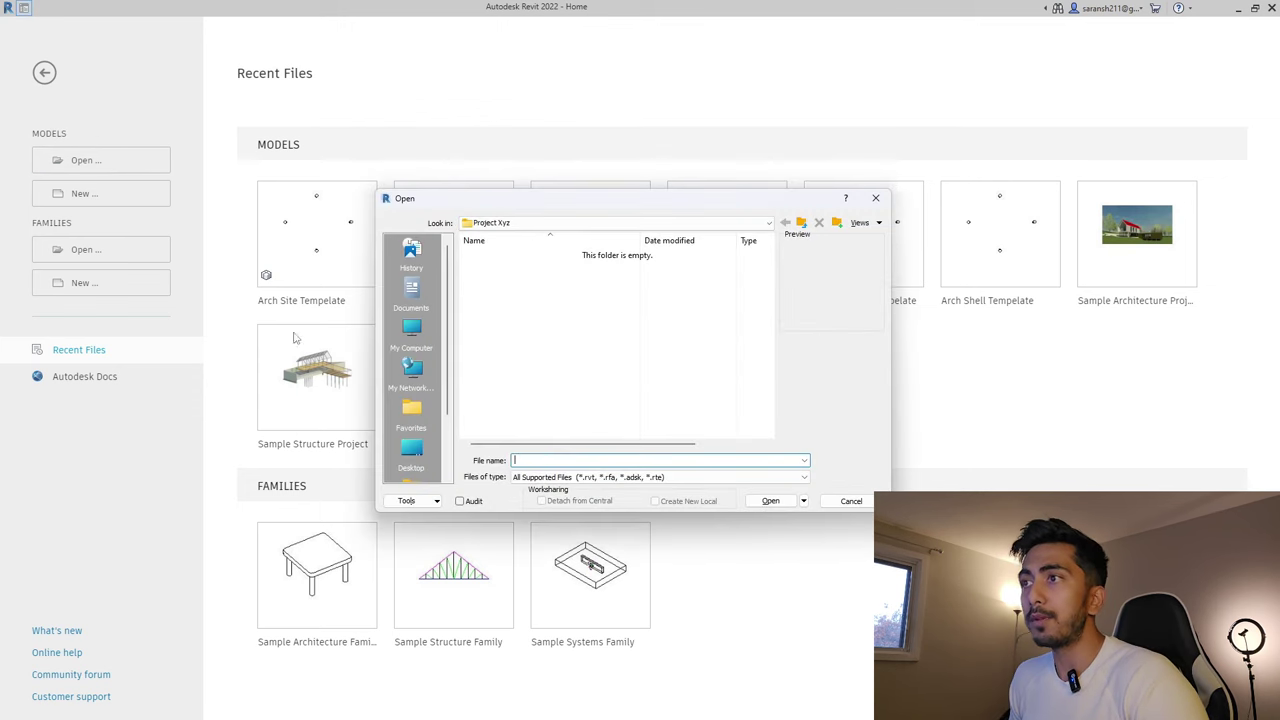
click(875, 198)
Start a new project with Ctrl+N and choose Architectural Template as the template file
key(ctrl+n)
click(680, 339)
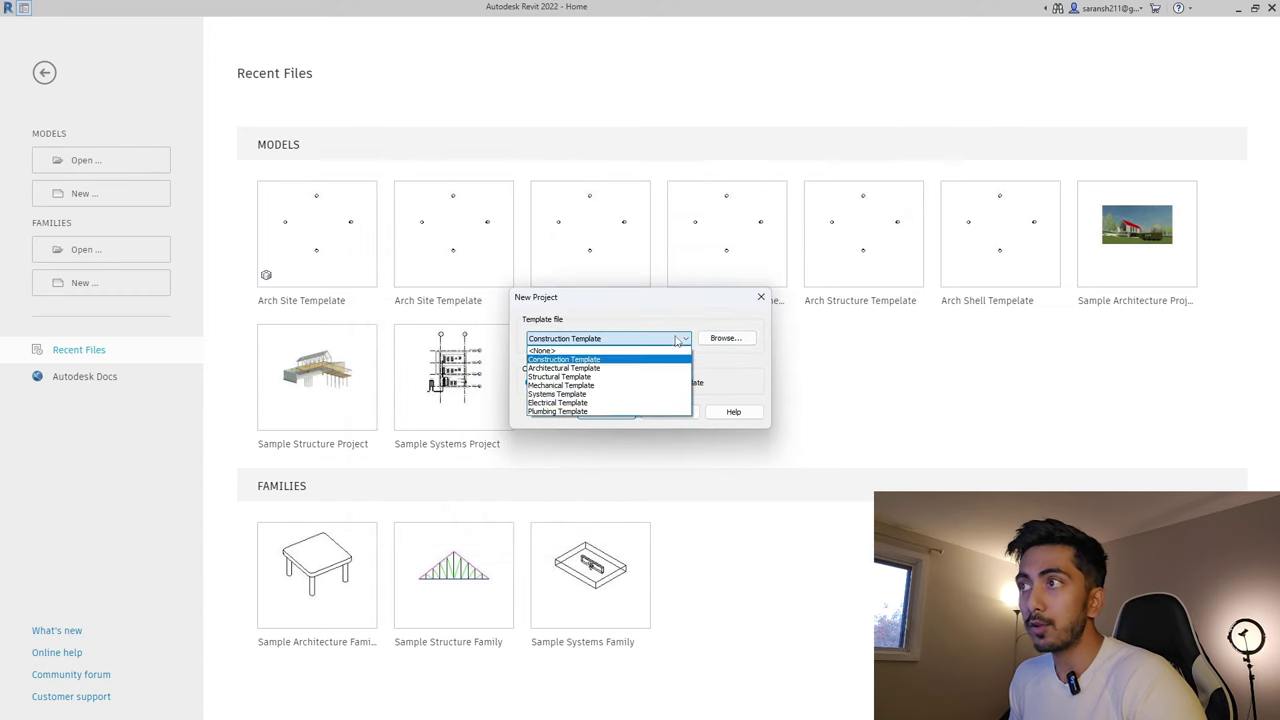
click(603, 371)
key(Down)
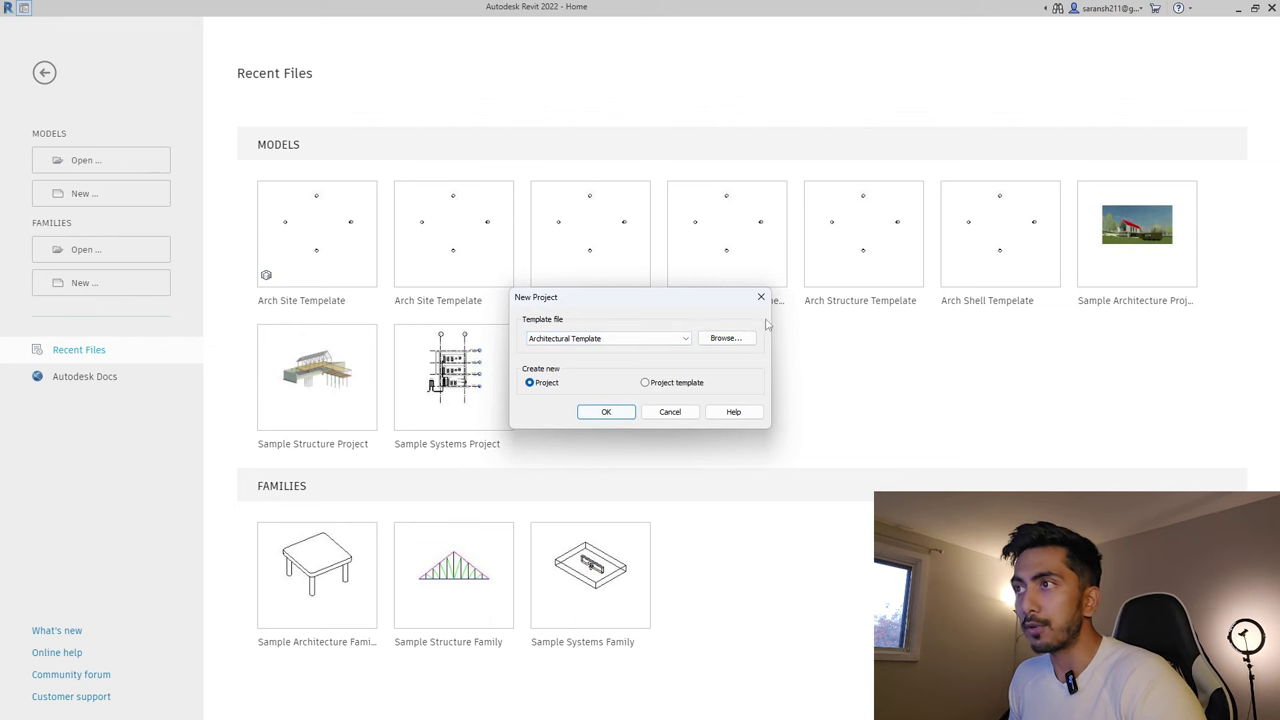
Cancel the new project and open Arch Site Tempelate.rvt from WORKFILES (F:)\Company Templates
click(626, 412)
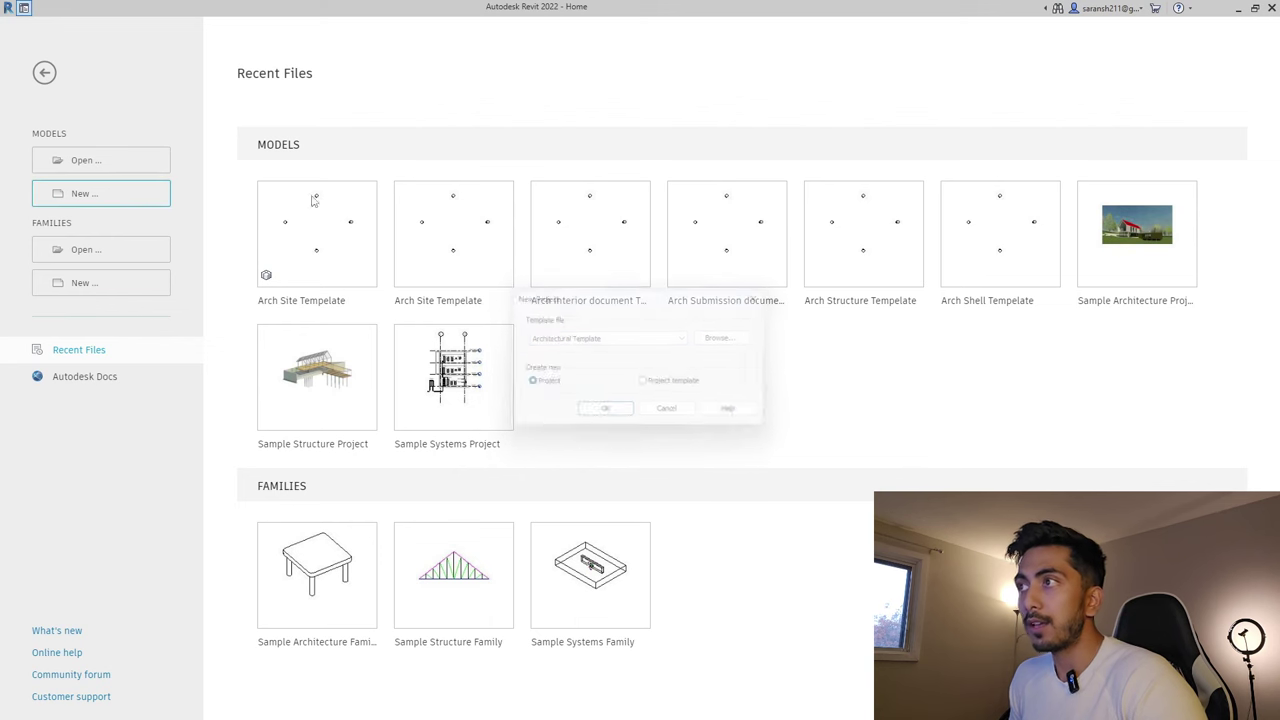
click(85, 161)
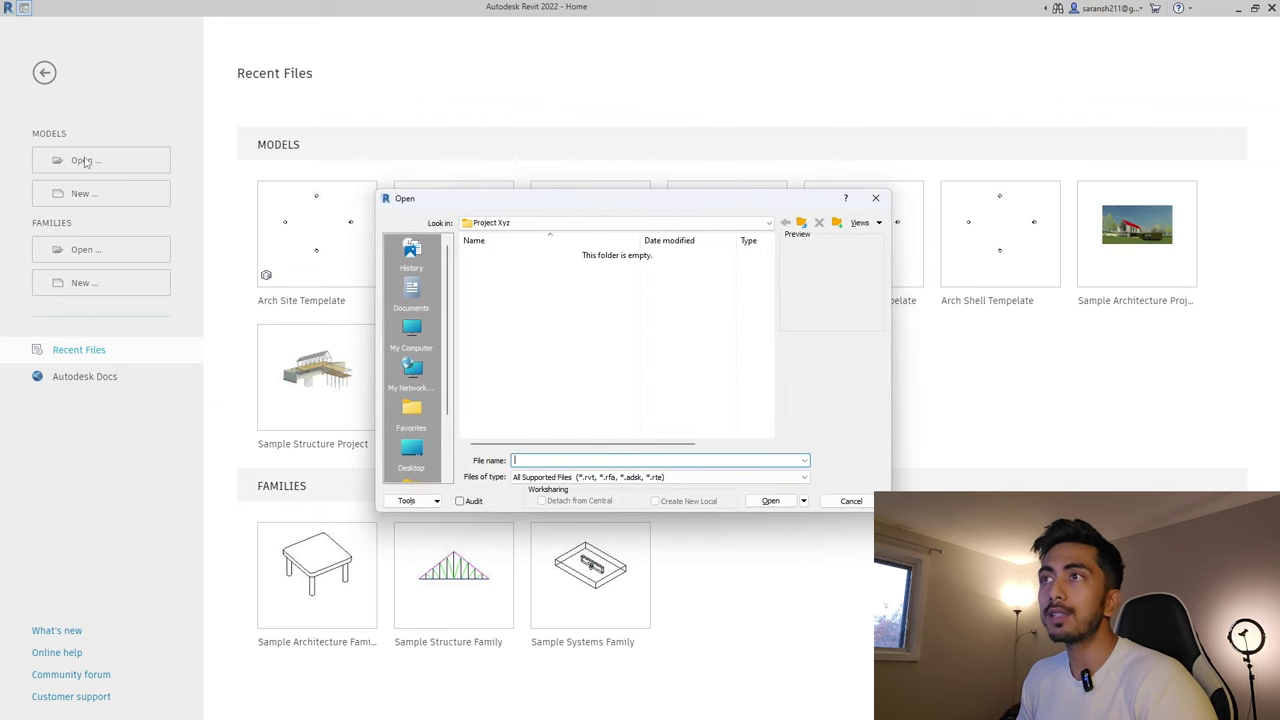
click(801, 222)
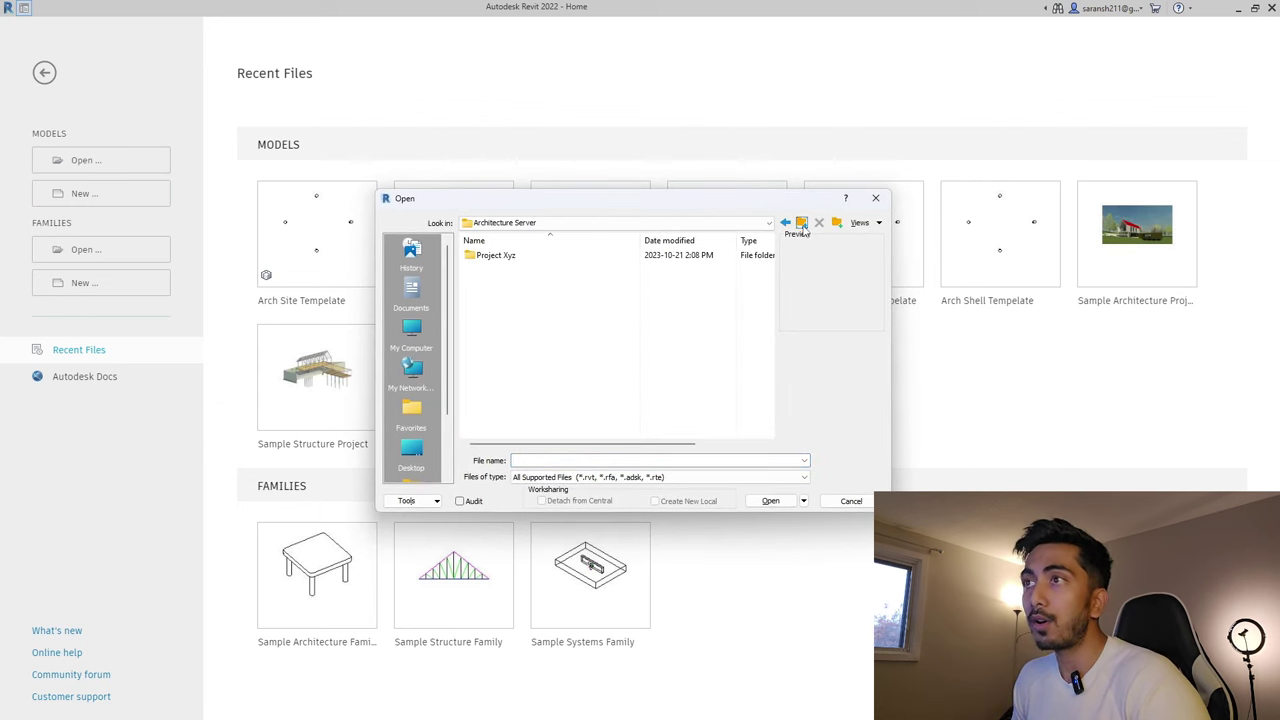
click(801, 222)
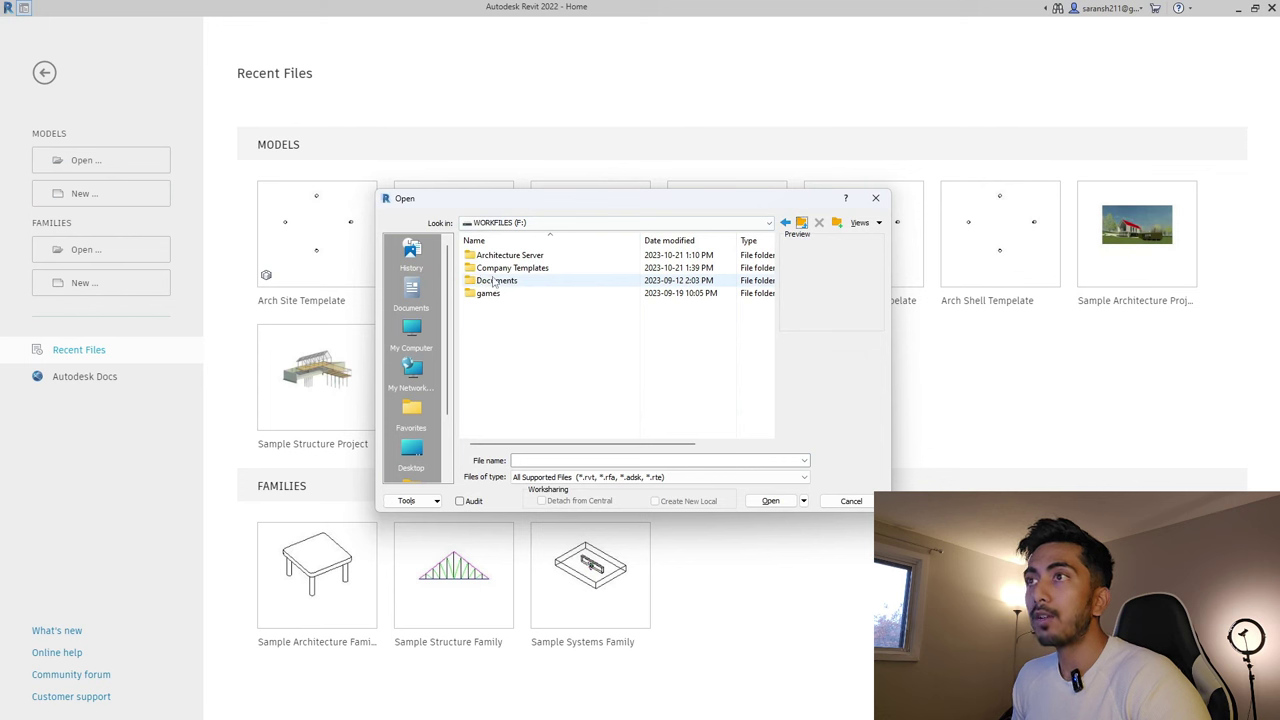
double_click(524, 271)
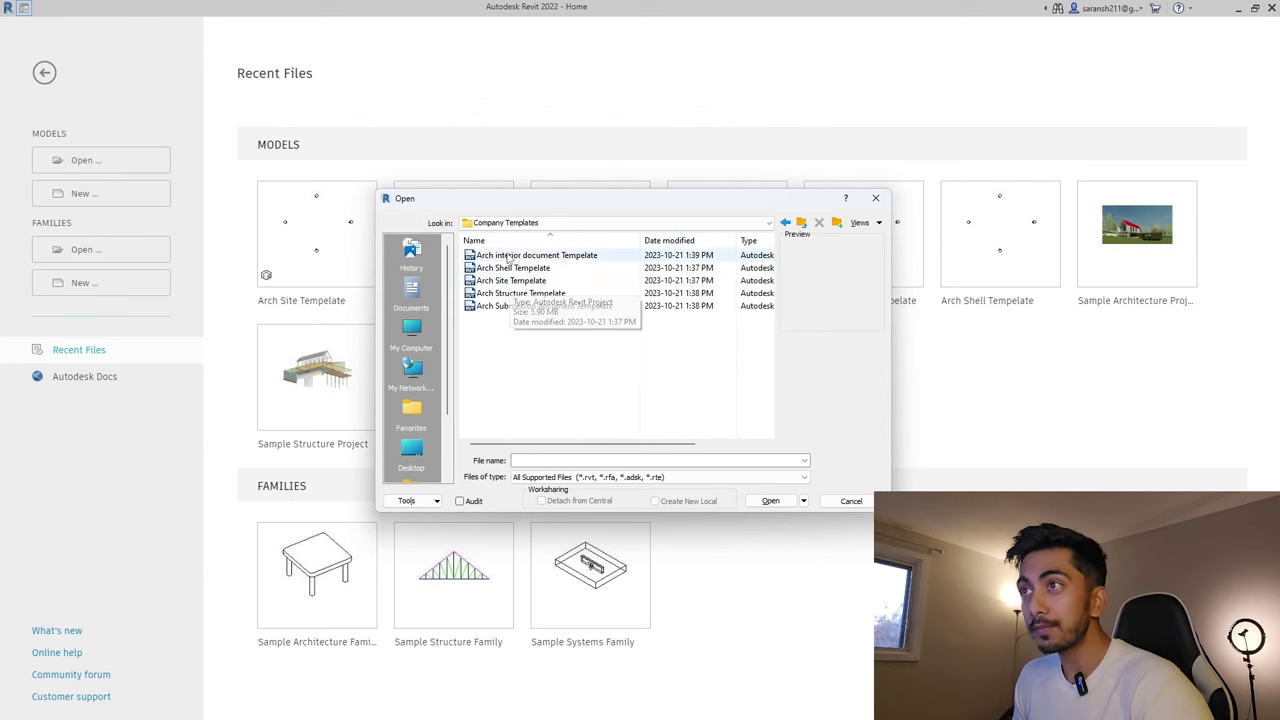
click(508, 281)
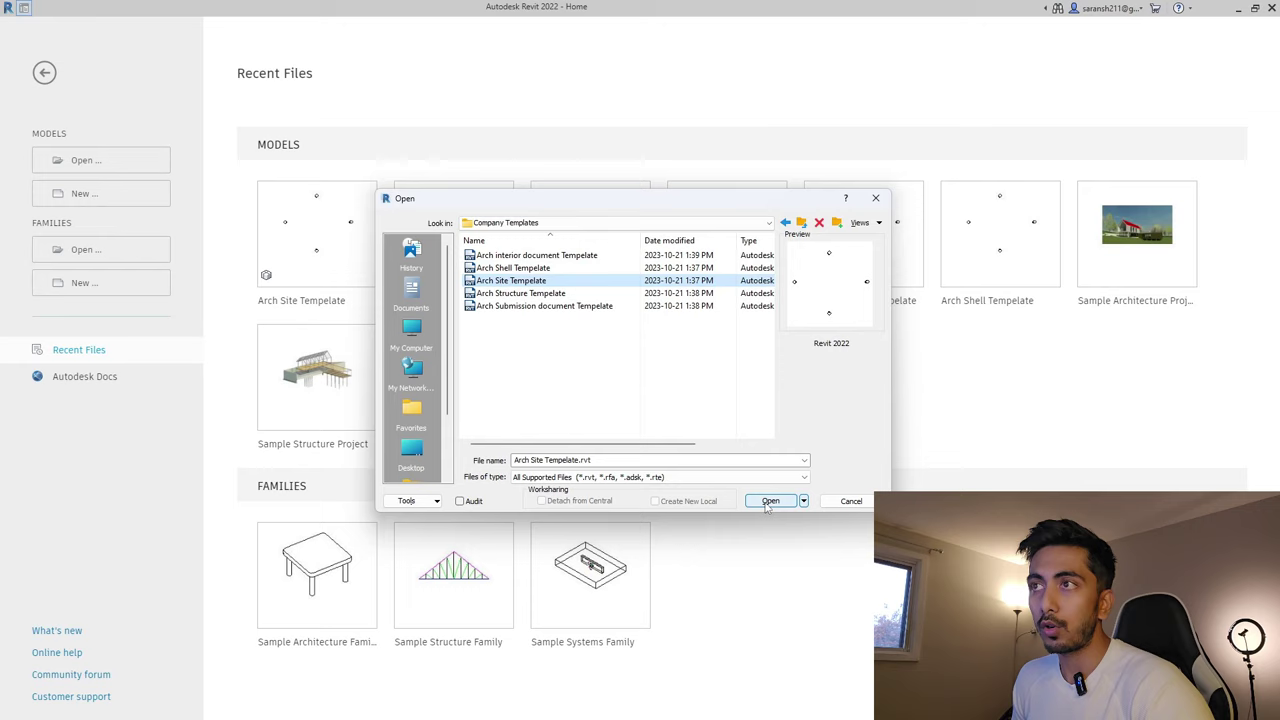
click(769, 501)
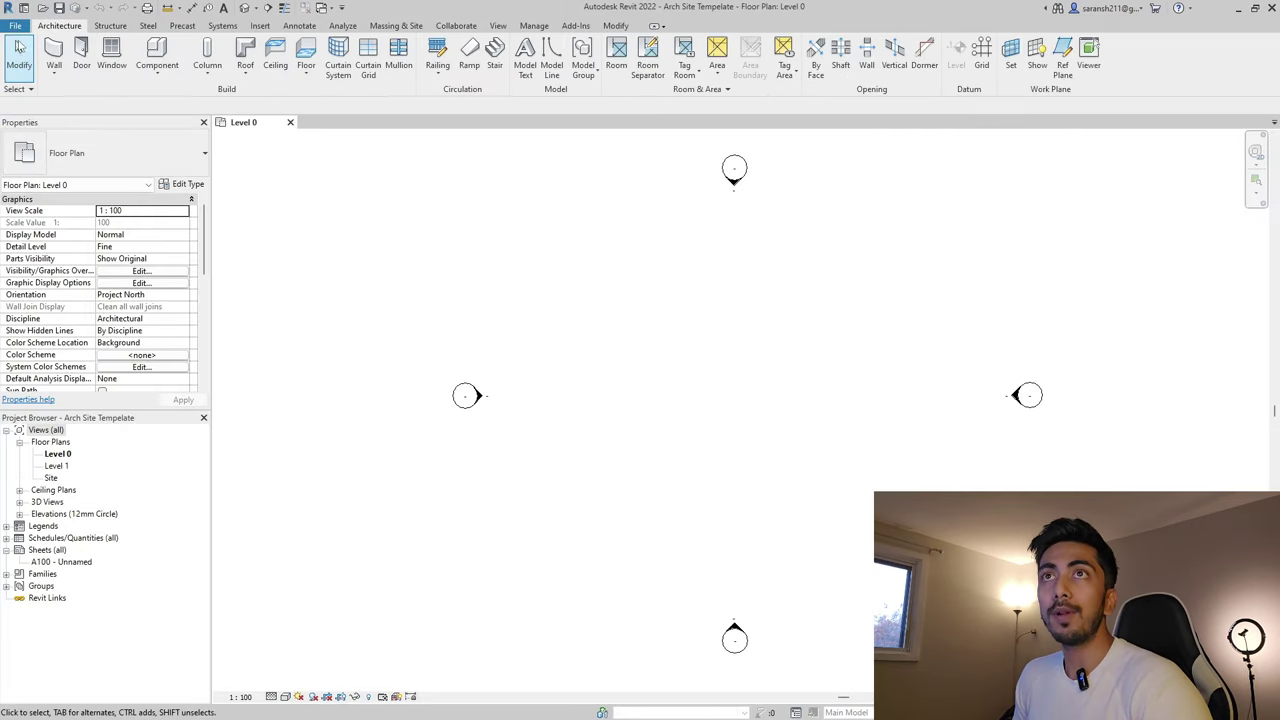
Save the model as a project and browse to the Architecture Server\Project Xyz folder
click(15, 27)
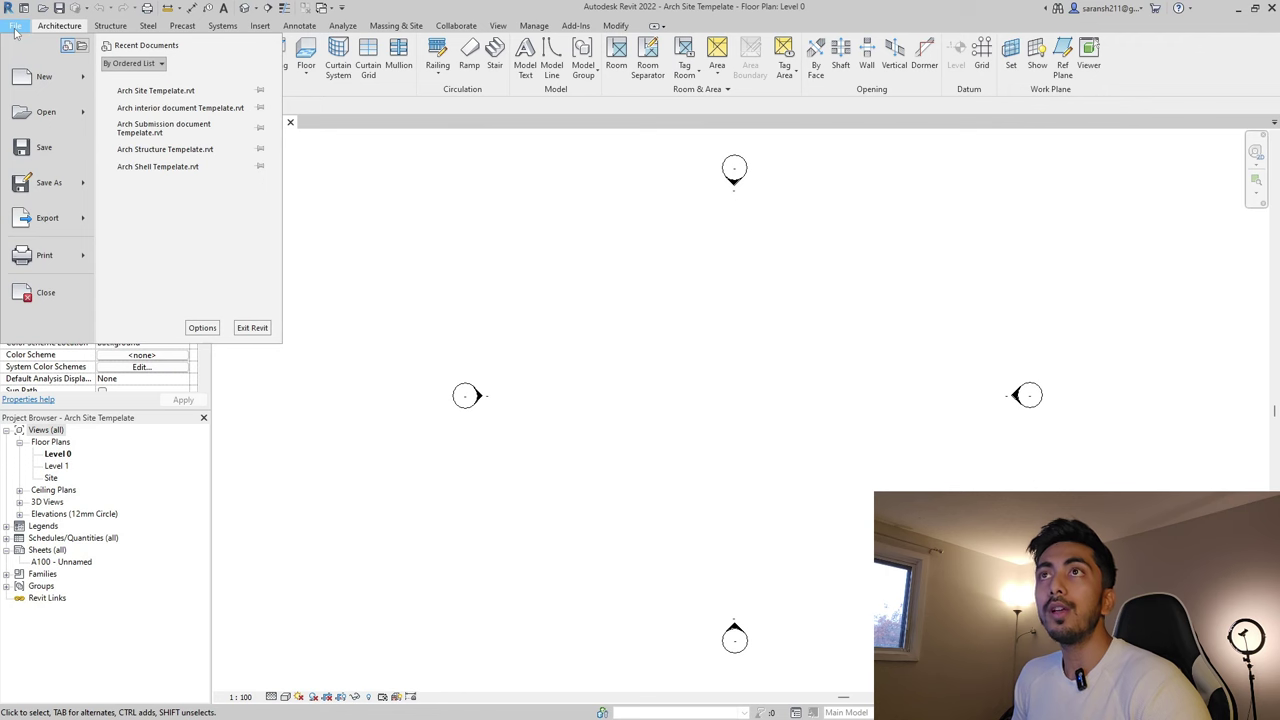
mouse_move(60, 183)
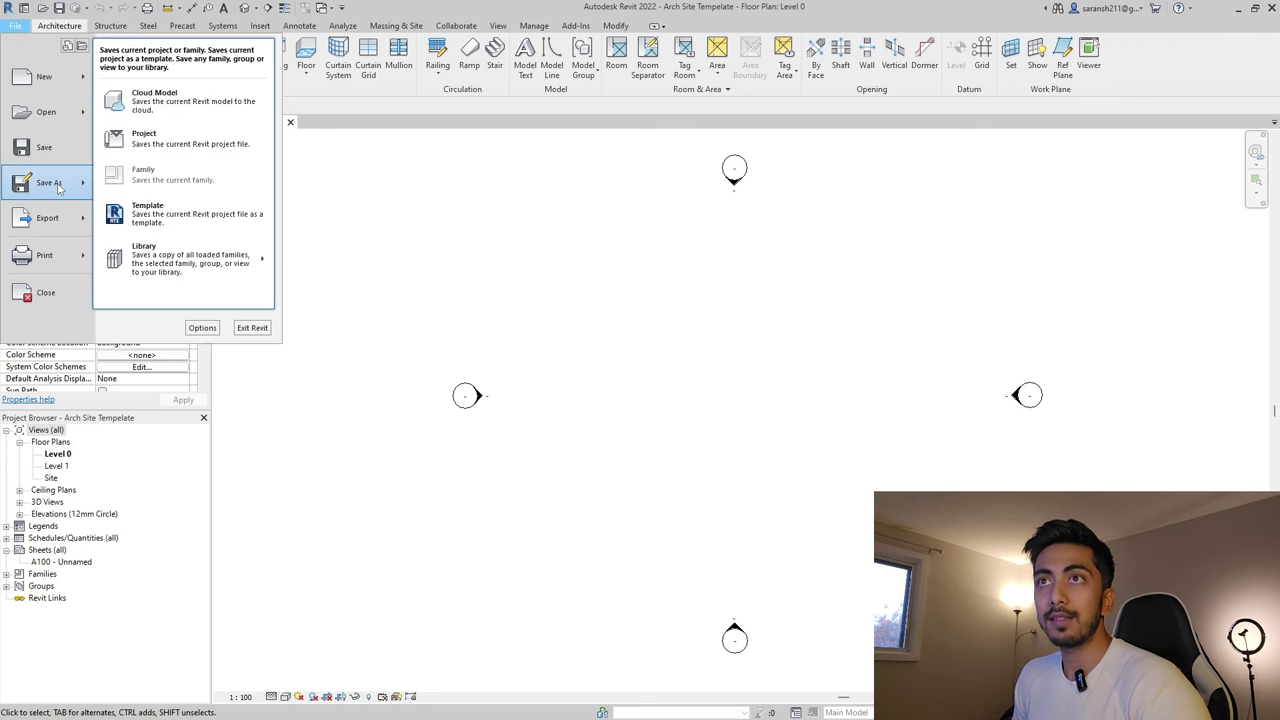
click(191, 141)
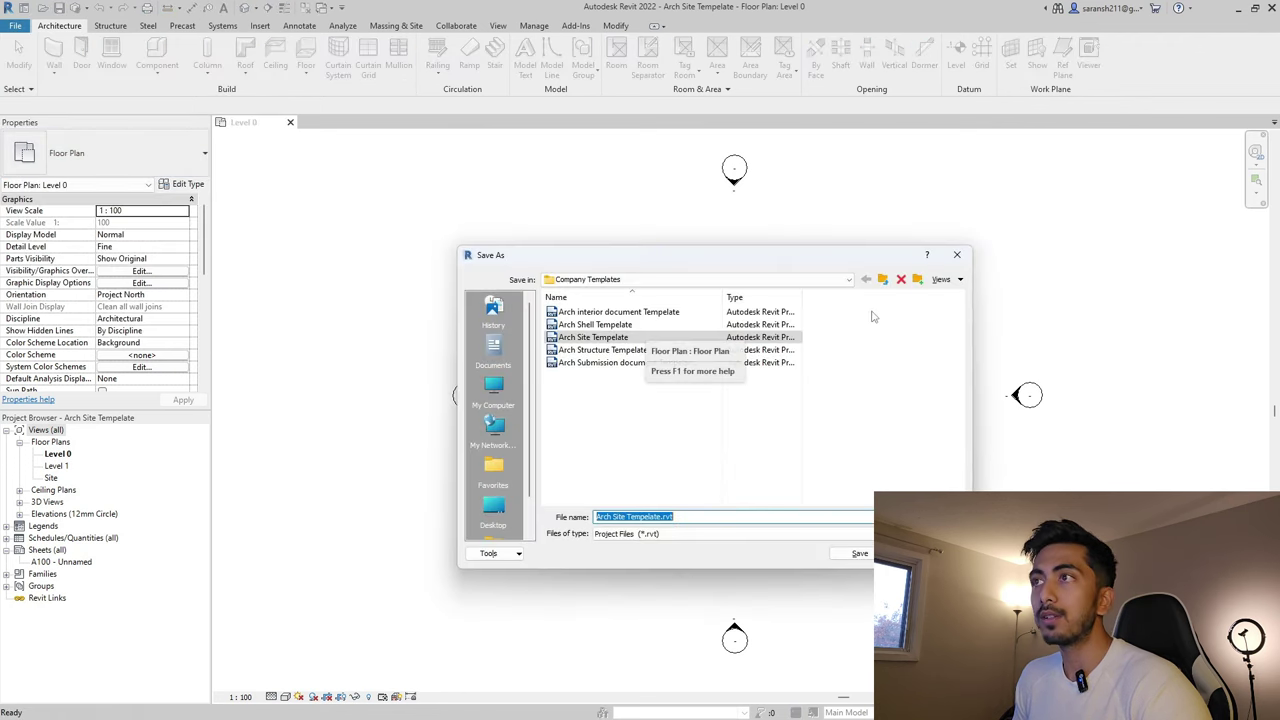
click(883, 280)
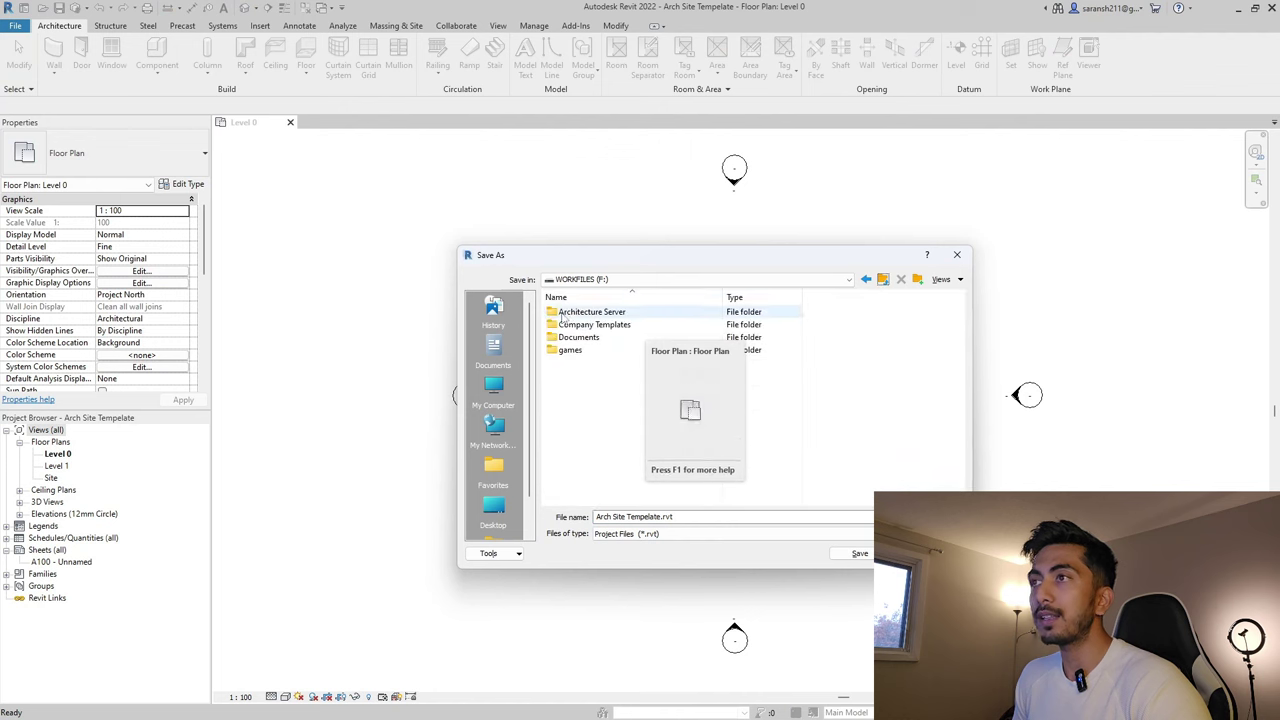
double_click(584, 314)
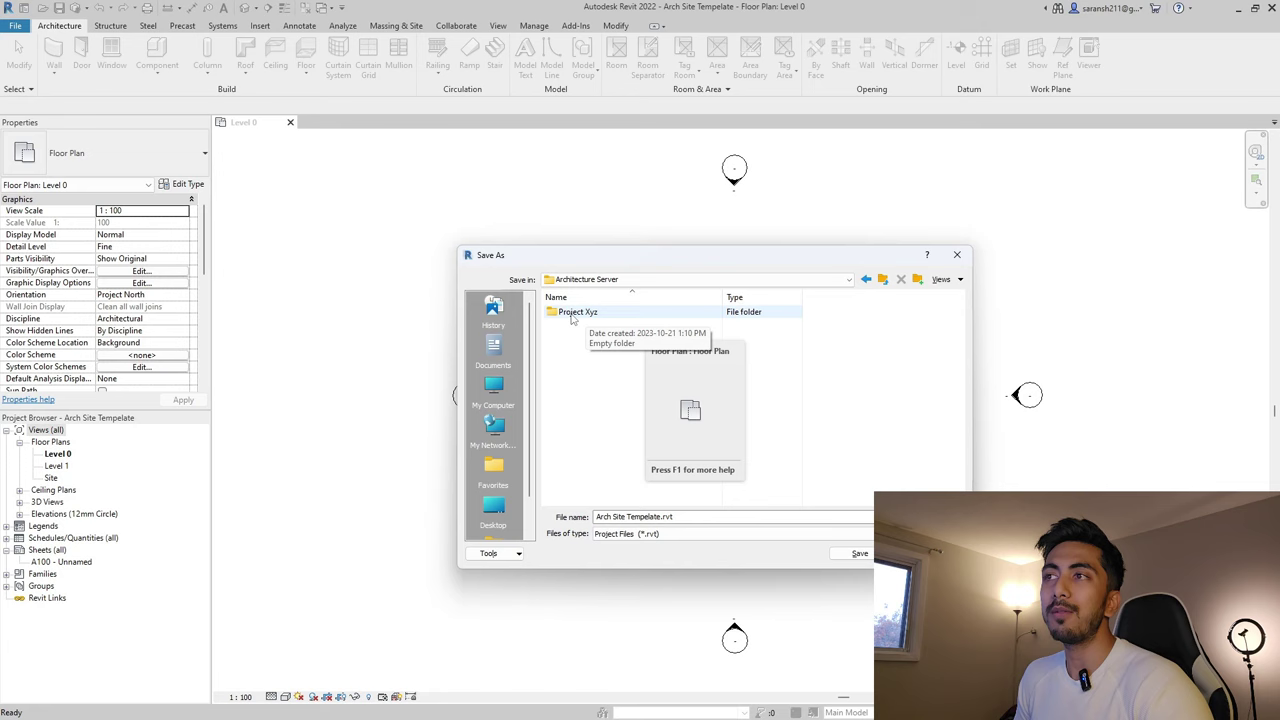
drag(626, 257, 450, 180)
double_click(395, 235)
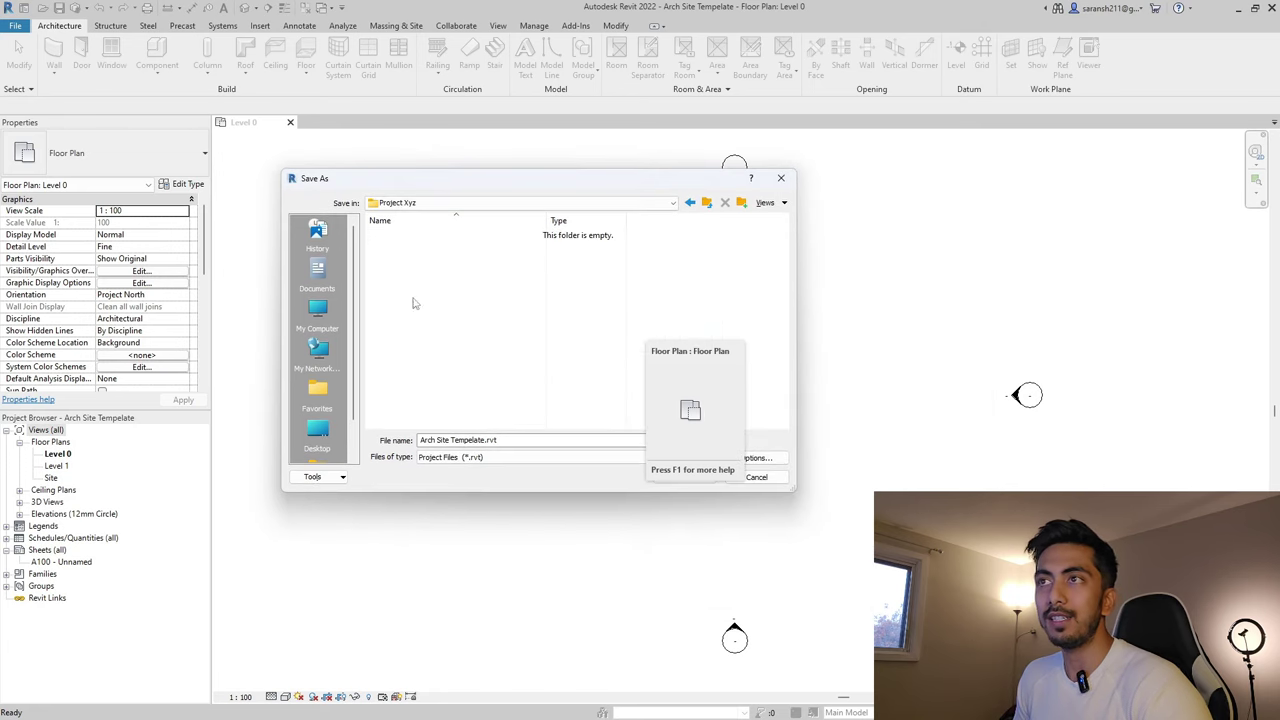
Rename the file to 'Project XYZArch Site.rvt', check the save Options, and save it
click(422, 442)
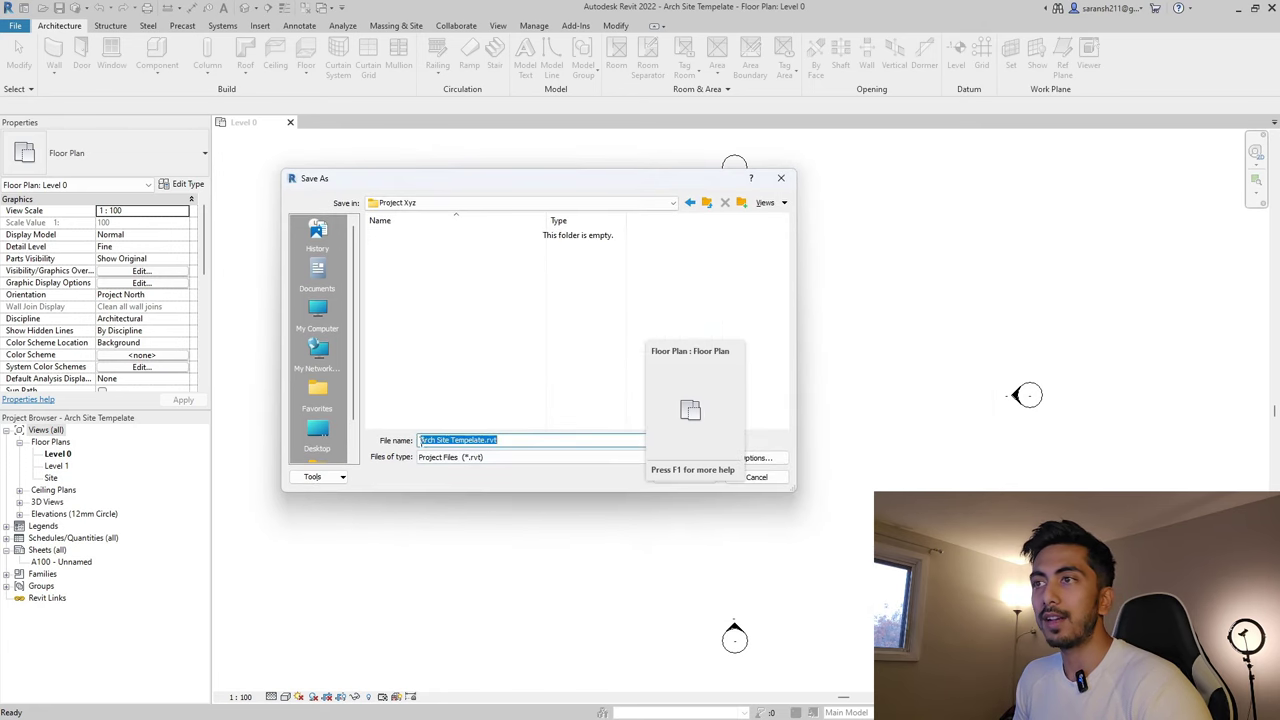
click(422, 442)
text(Project)
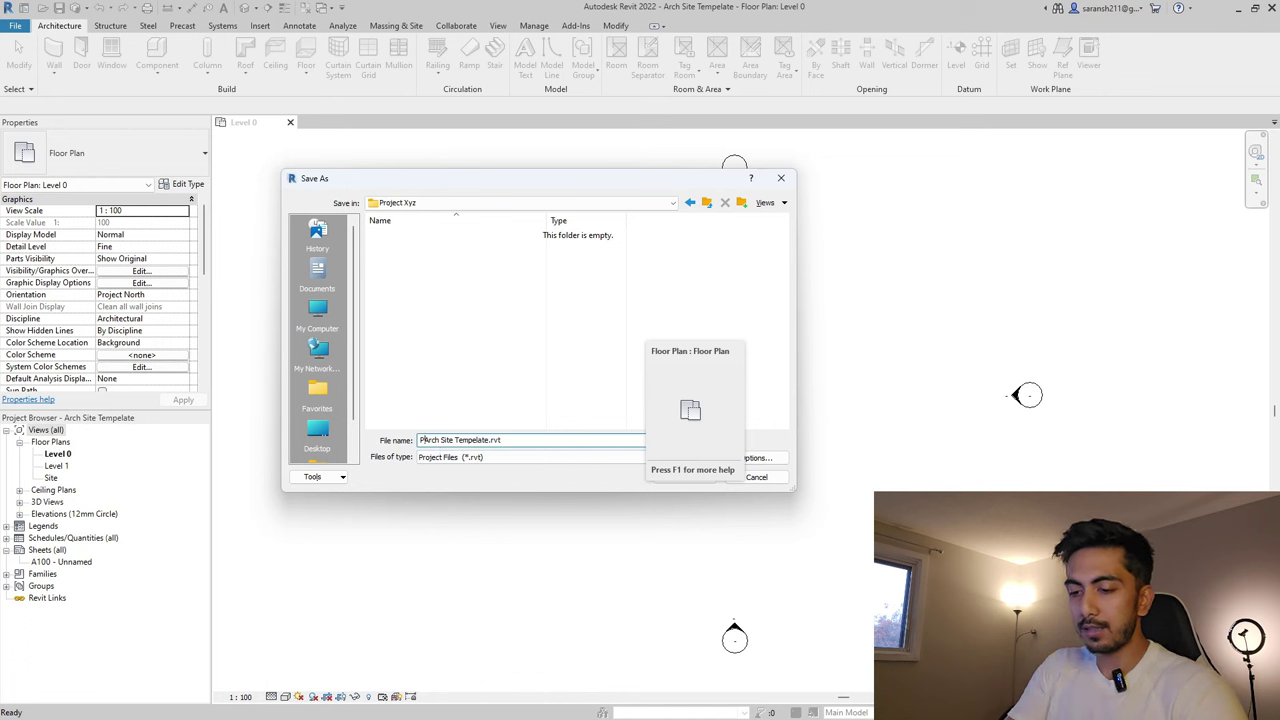
text( X)
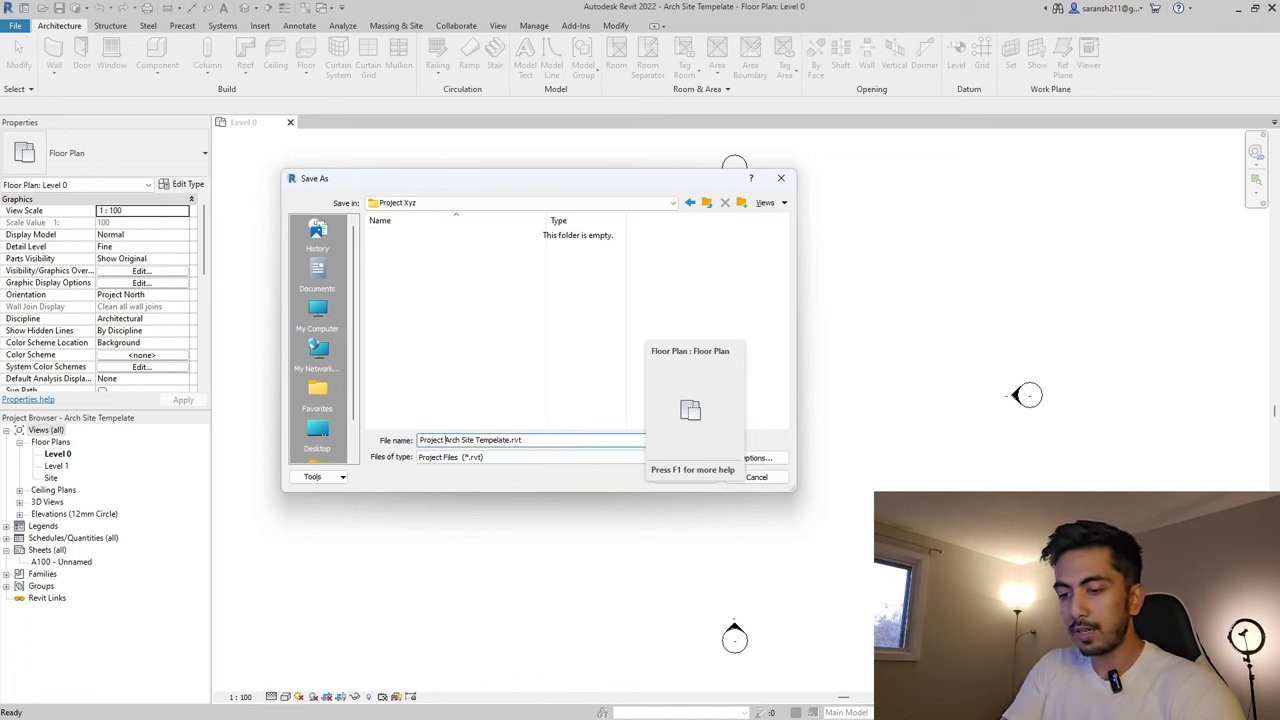
text(YZ)
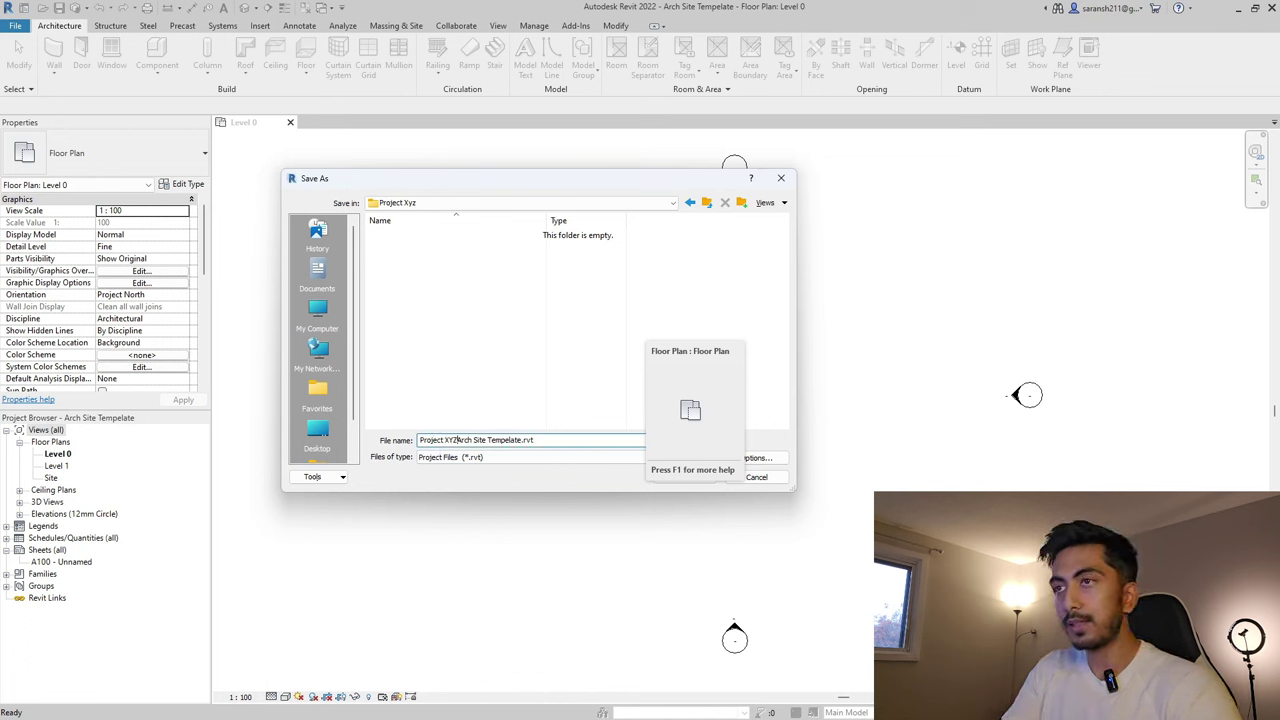
drag(516, 184, 324, 131)
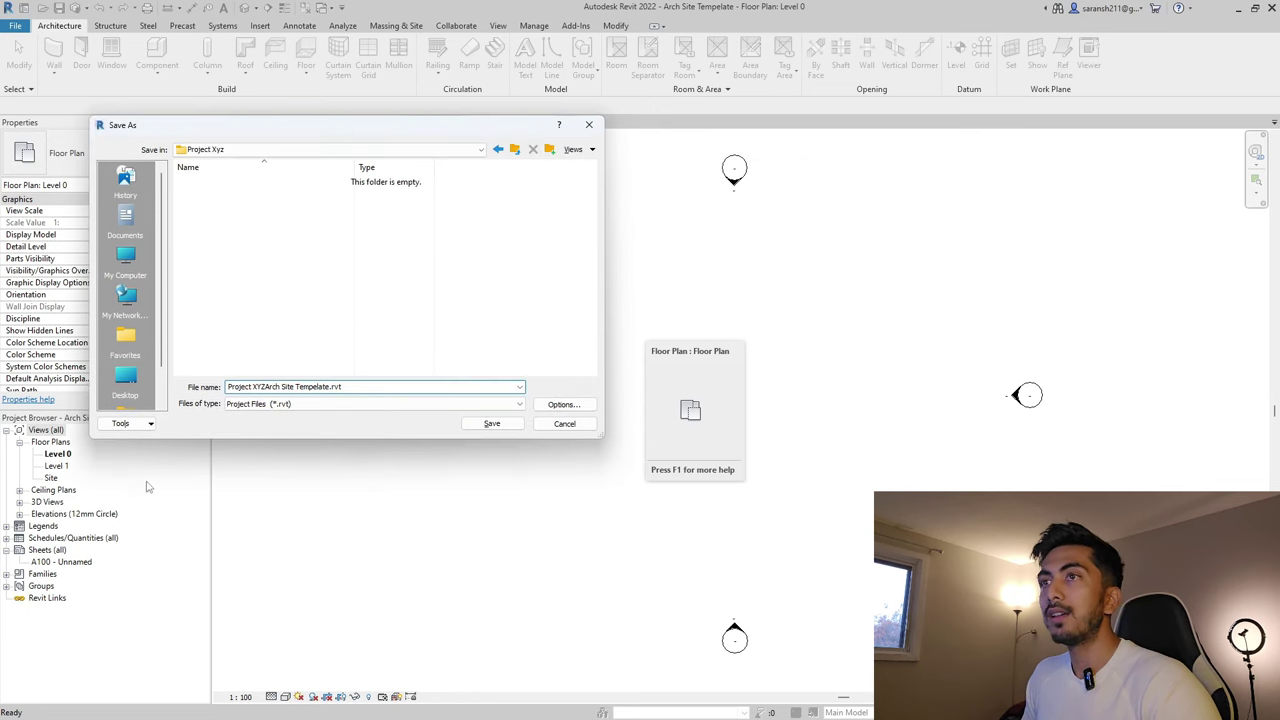
drag(296, 386, 322, 386)
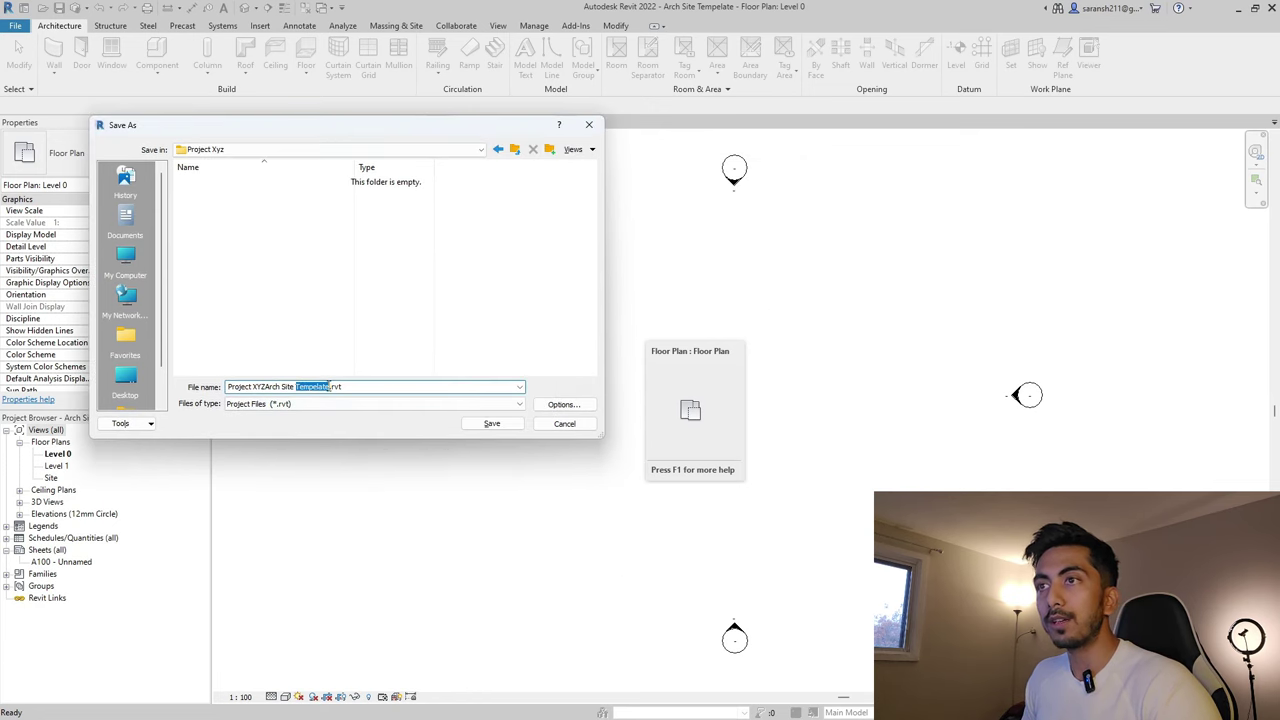
key(BackSpace)
key(BackSpace)
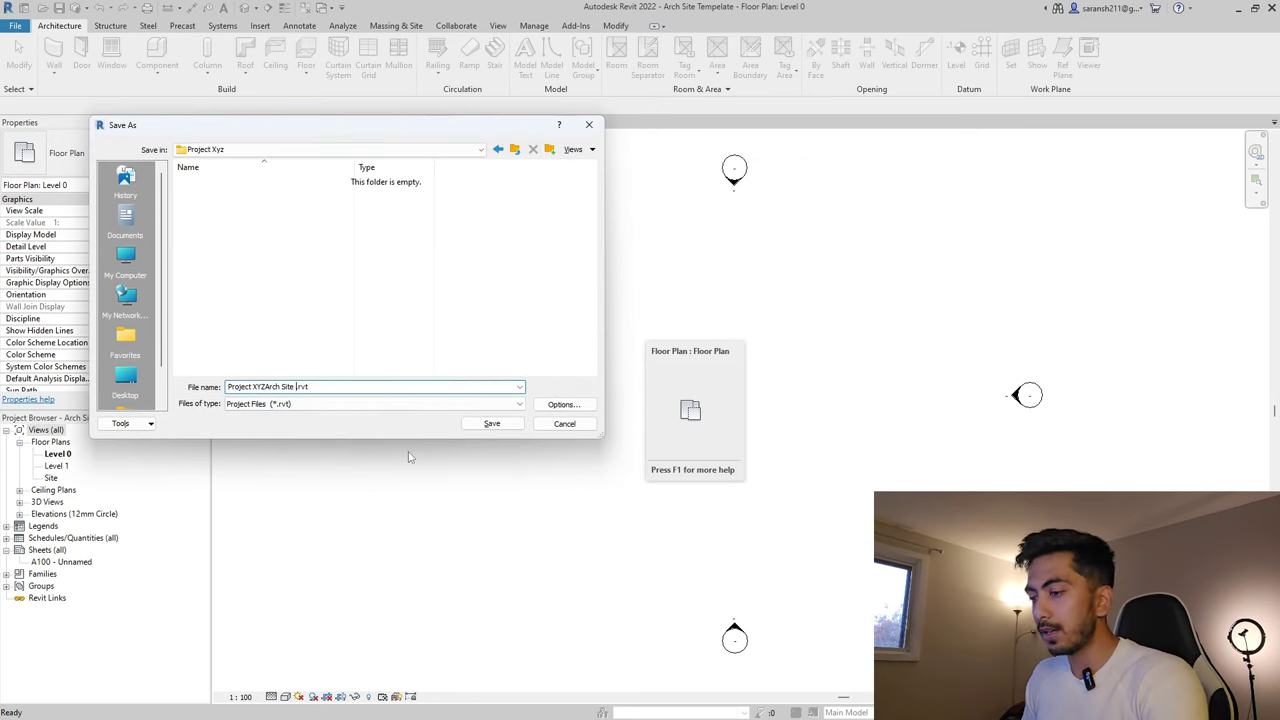
click(563, 405)
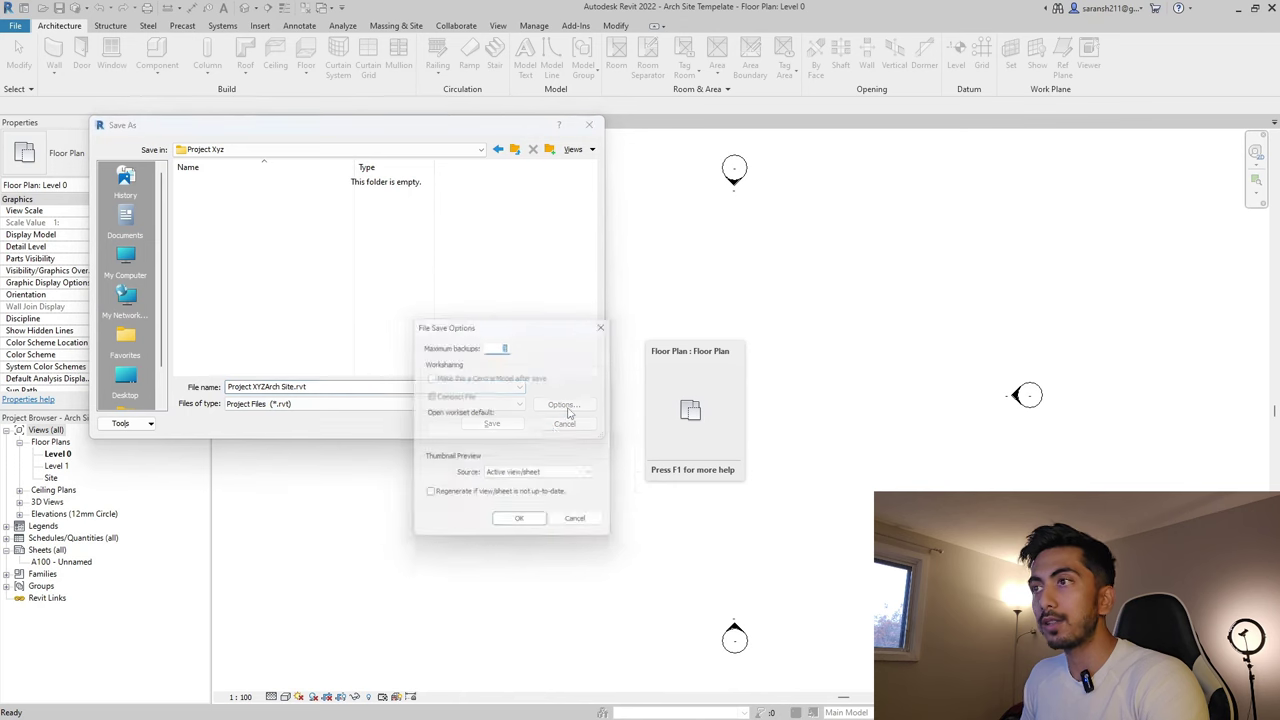
click(610, 321)
click(486, 425)
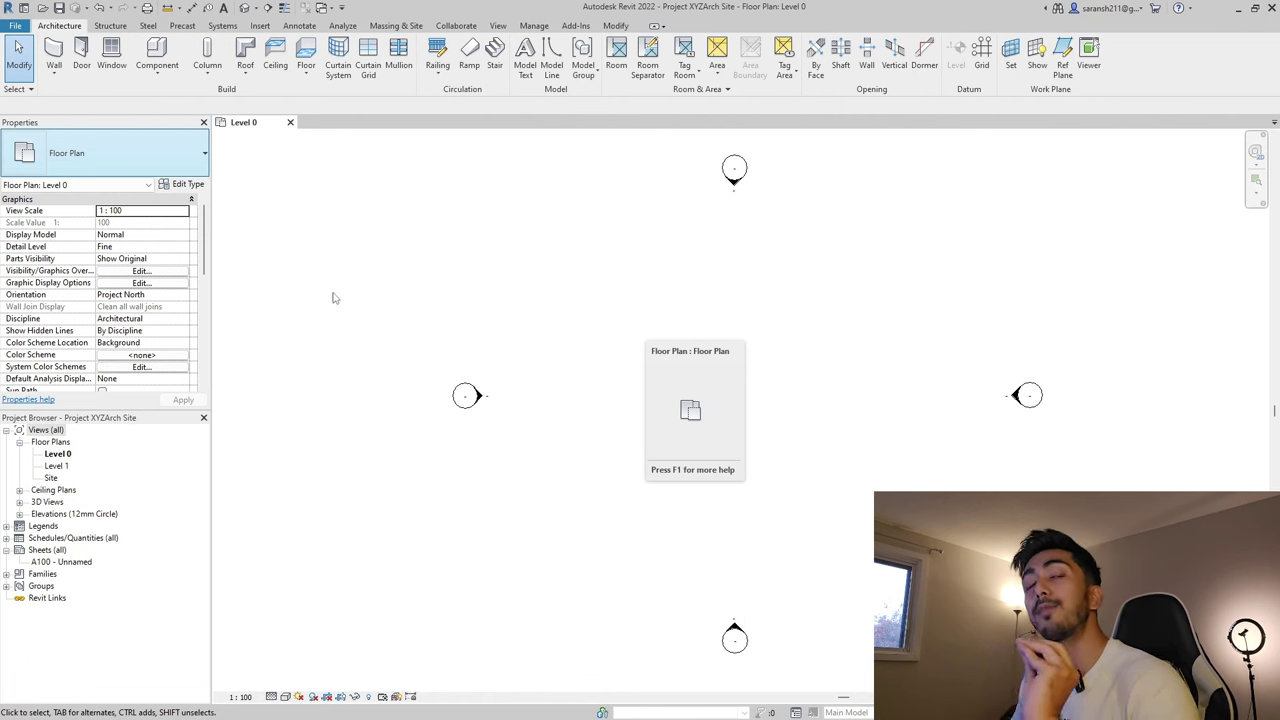
Enable worksharing within the network and save Project XYZArch Site as the central model
click(442, 29)
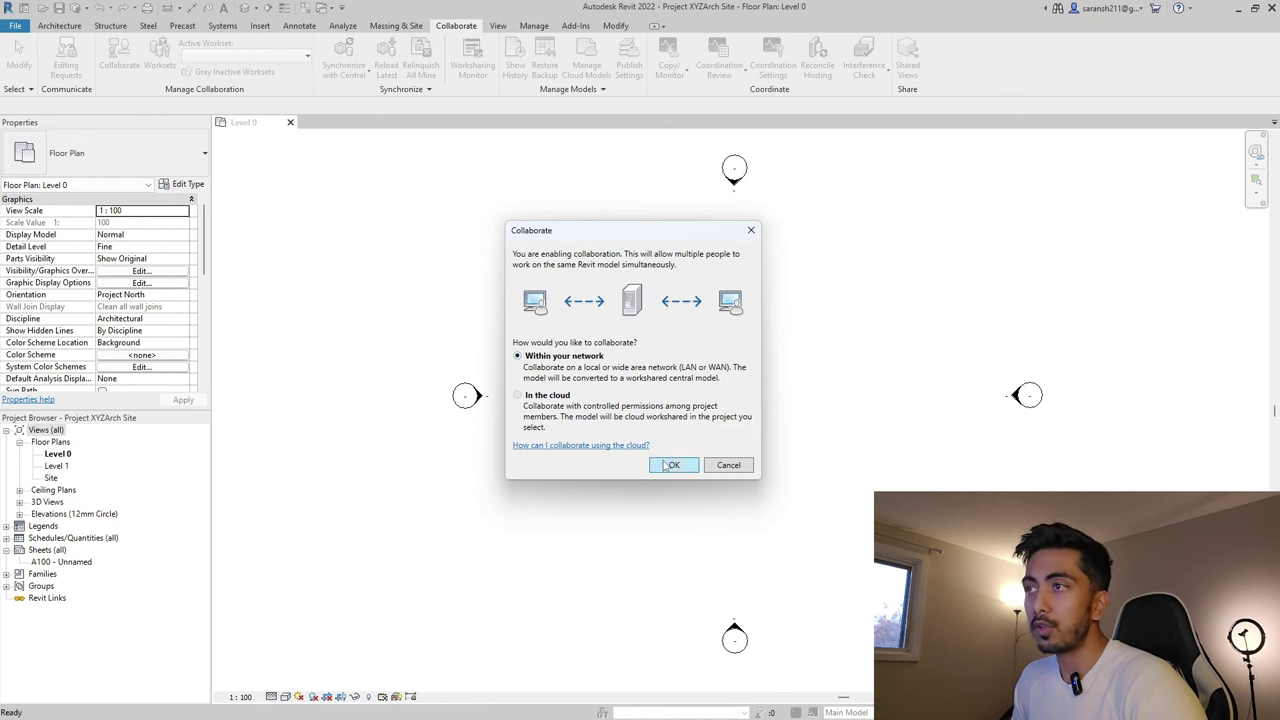
click(666, 466)
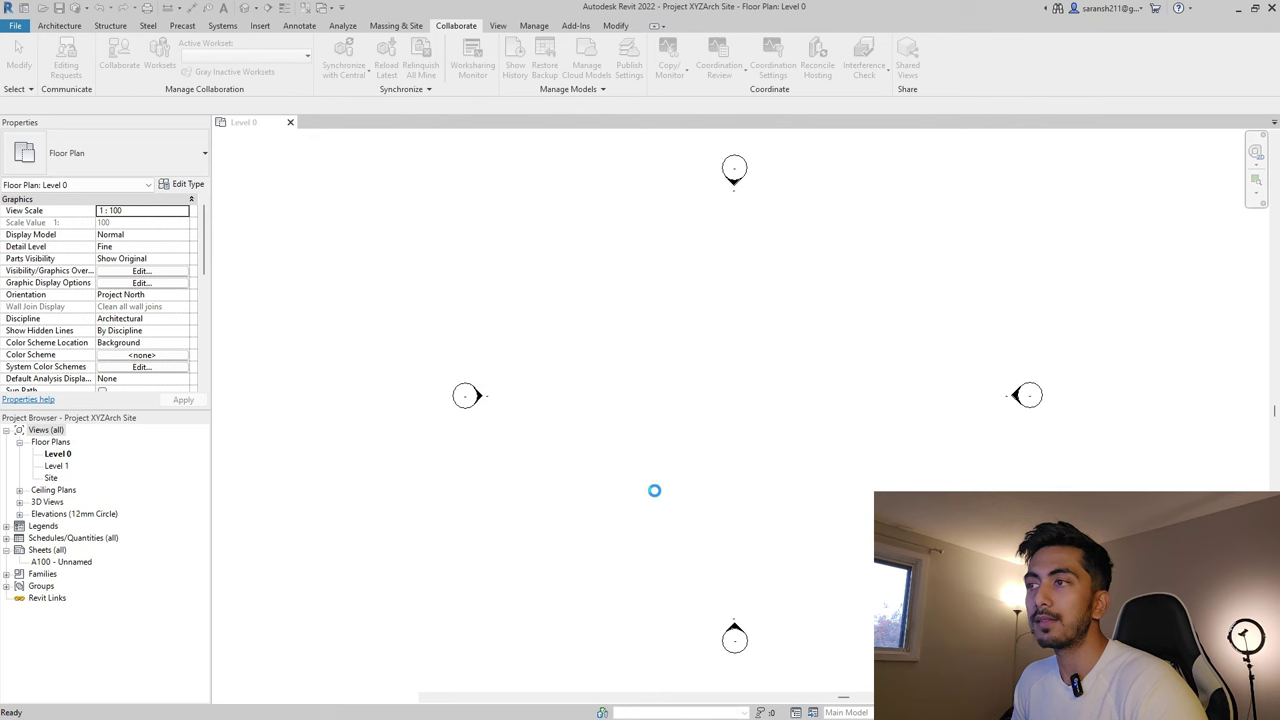
click(15, 27)
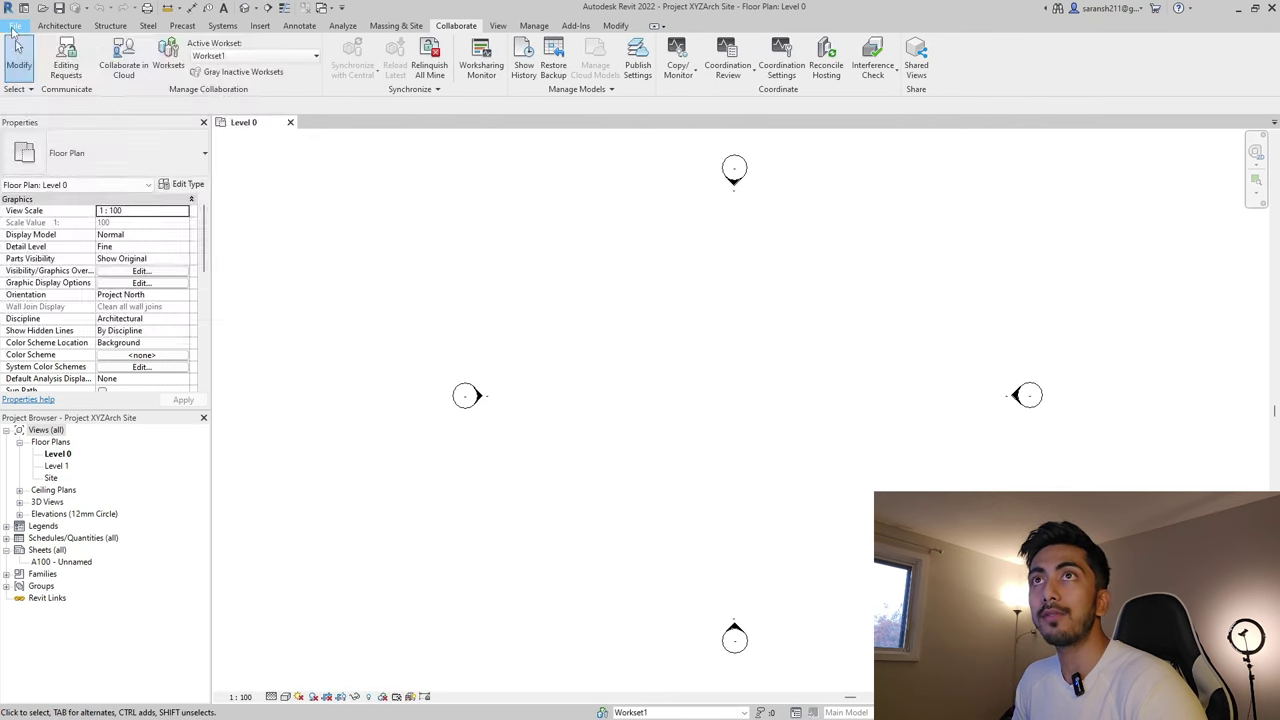
click(59, 7)
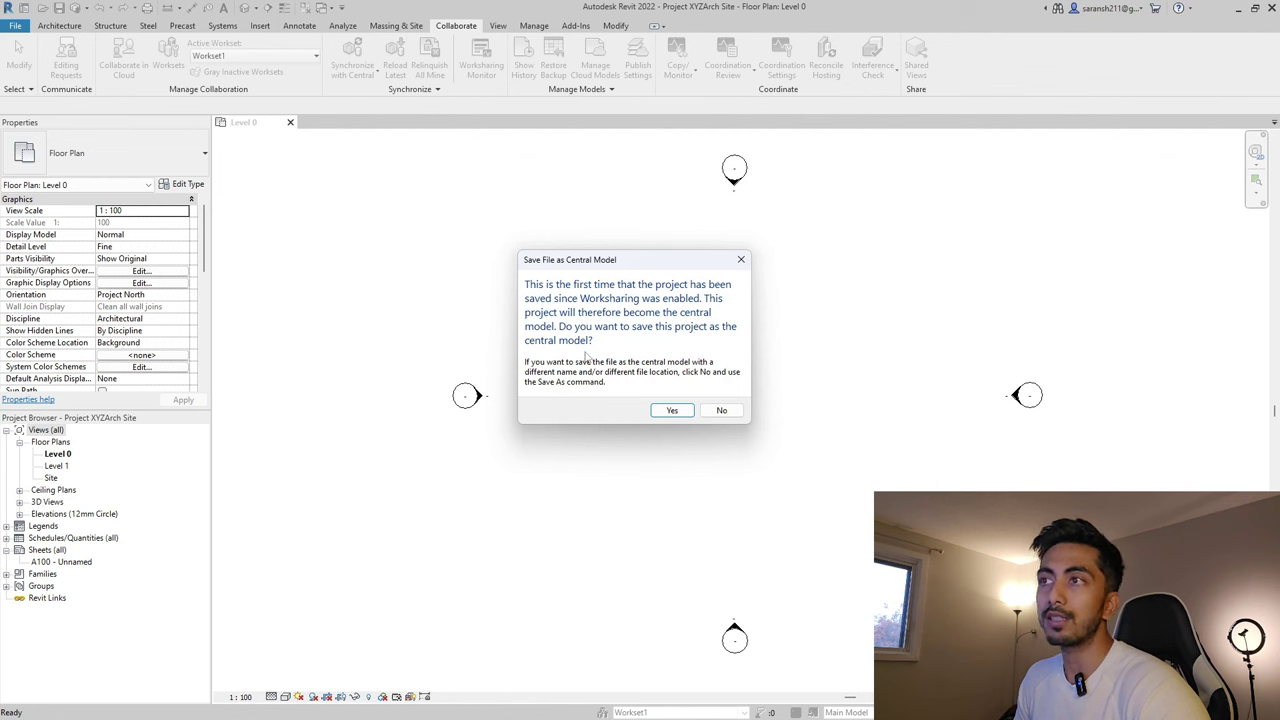
click(670, 411)
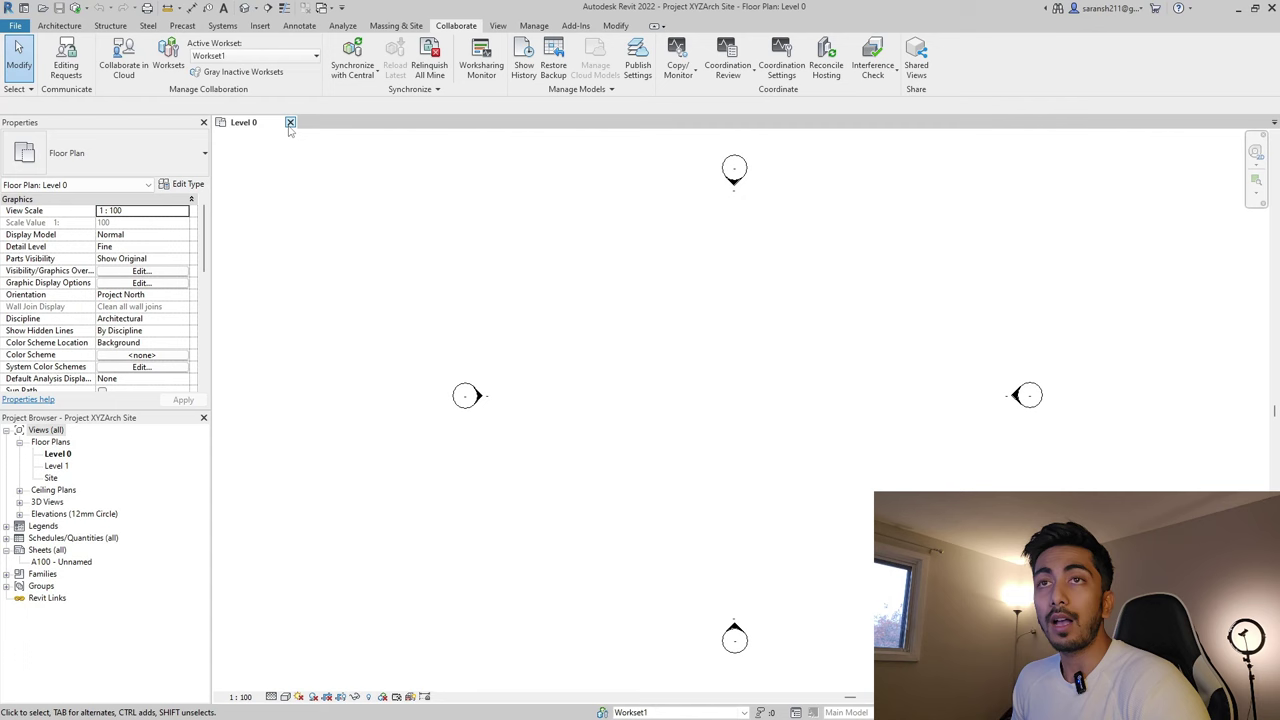
Close the Site project and open Arch Shell Templeate from the Company Templates folder
click(290, 123)
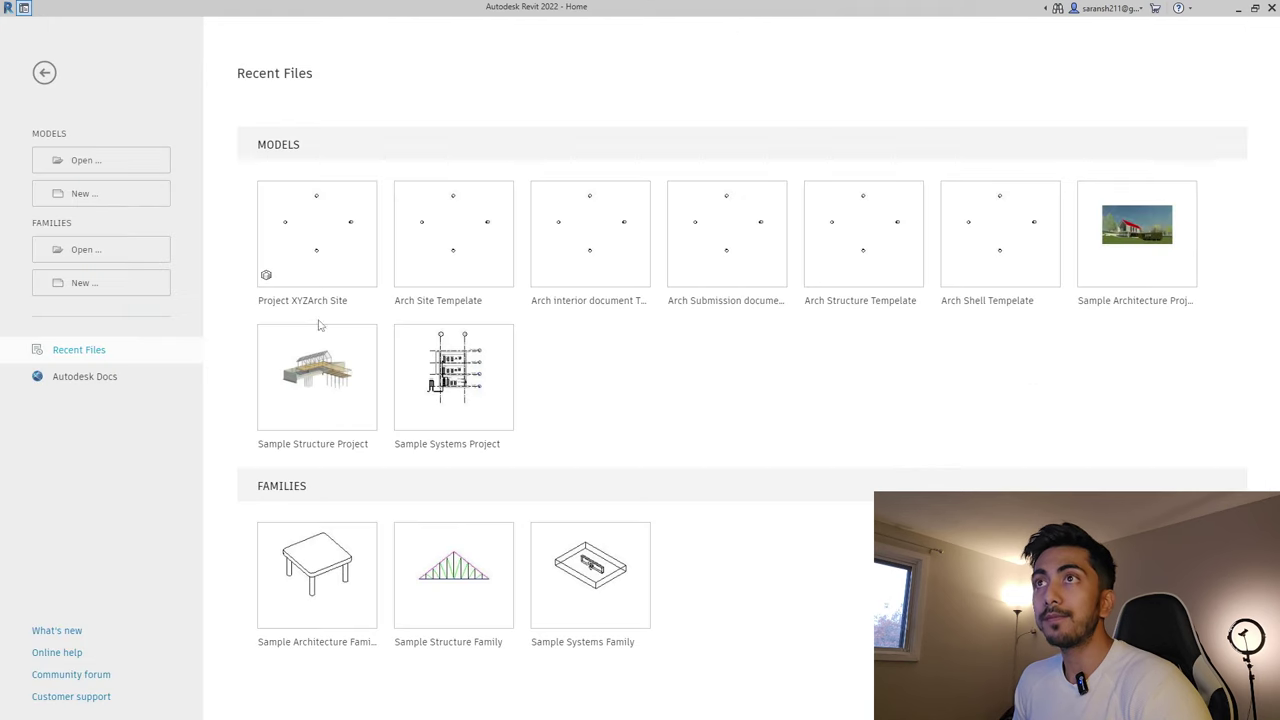
click(45, 162)
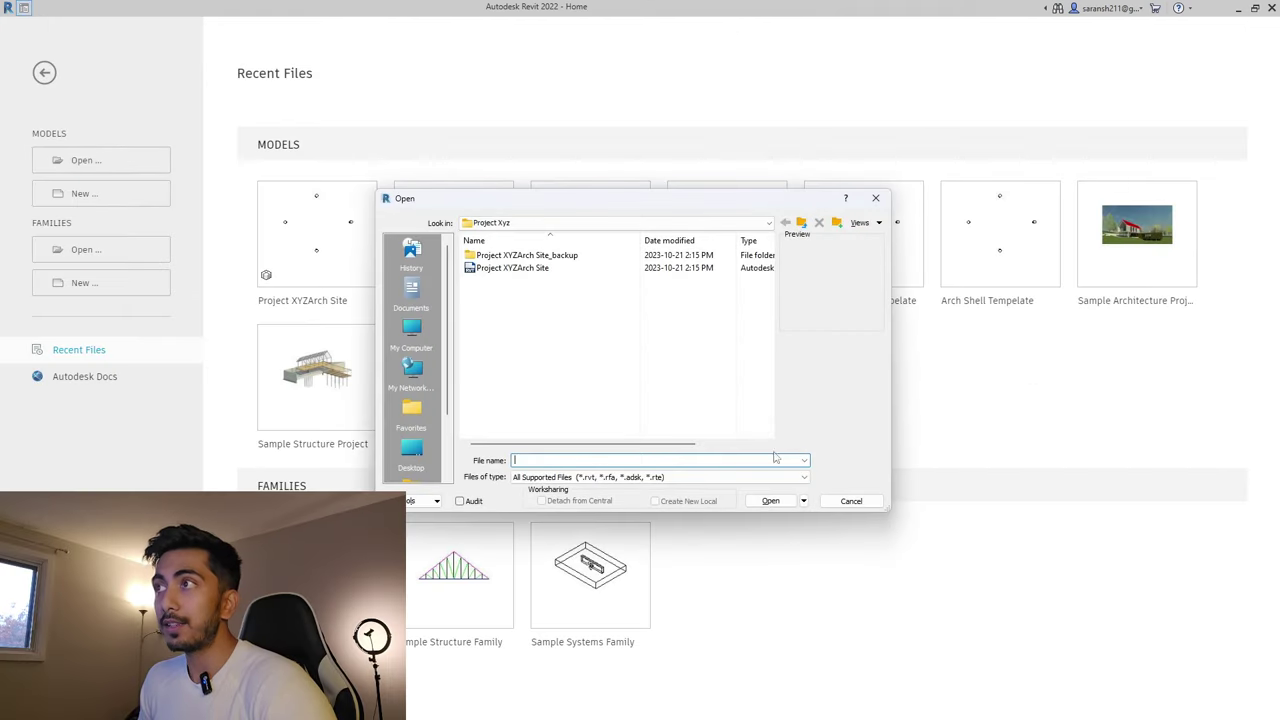
click(802, 222)
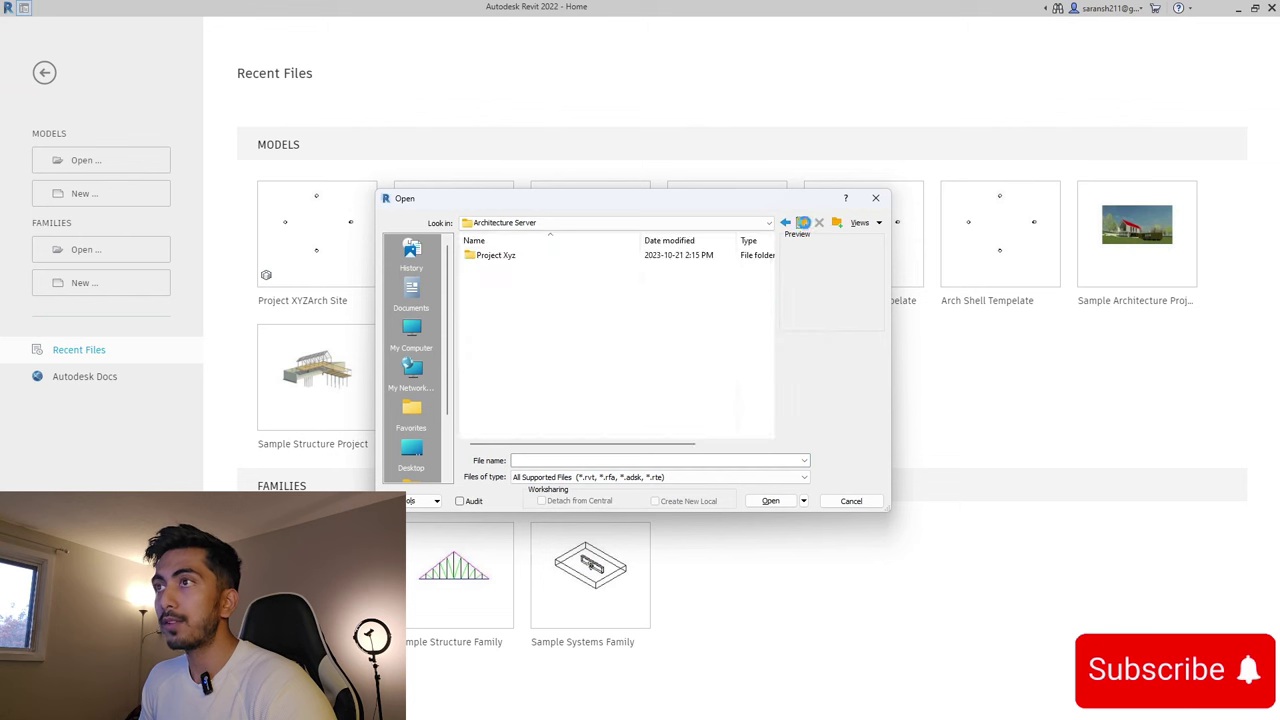
click(802, 222)
double_click(548, 268)
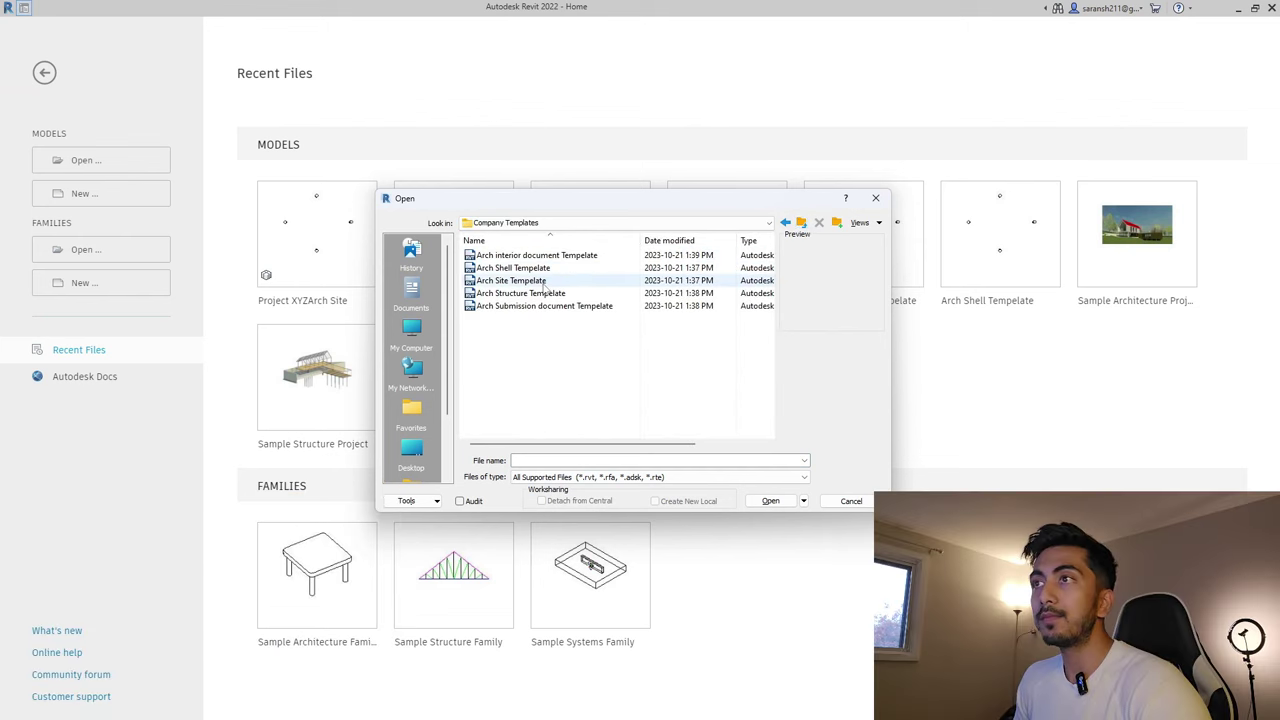
click(545, 282)
click(768, 500)
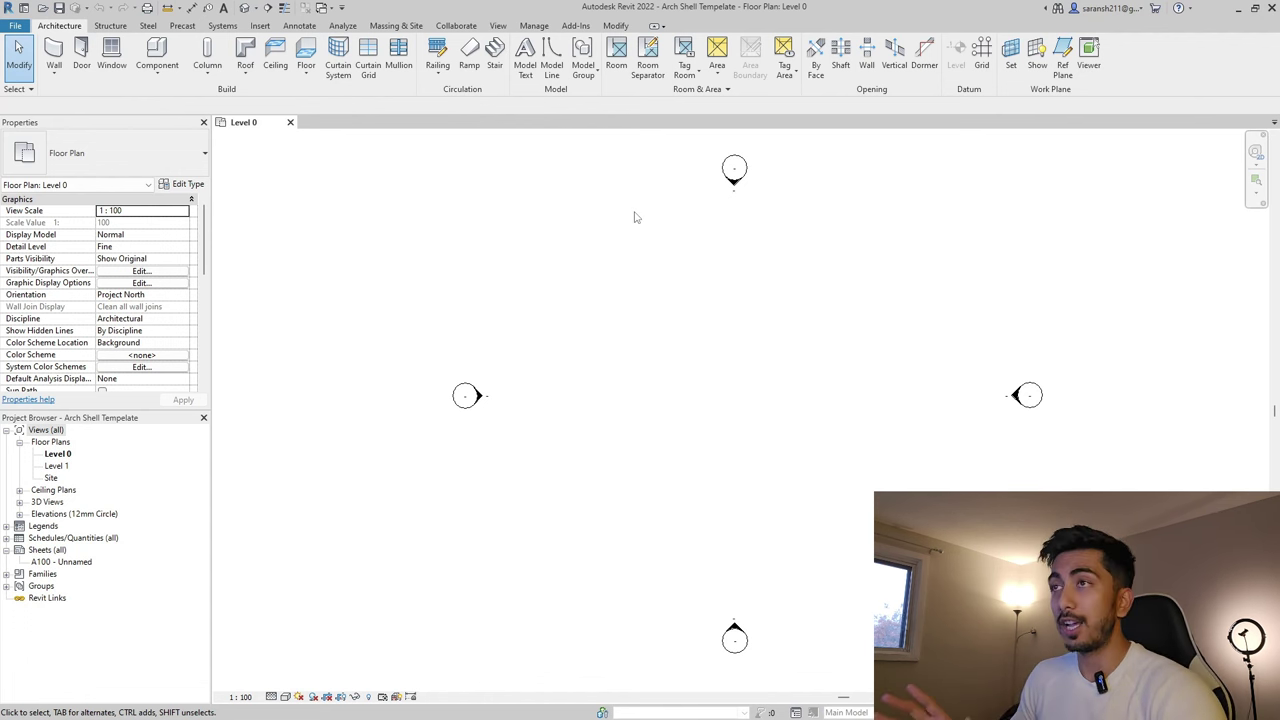
Save the Shell template as a project, navigating to Architecture Server > Project Xyz
click(16, 27)
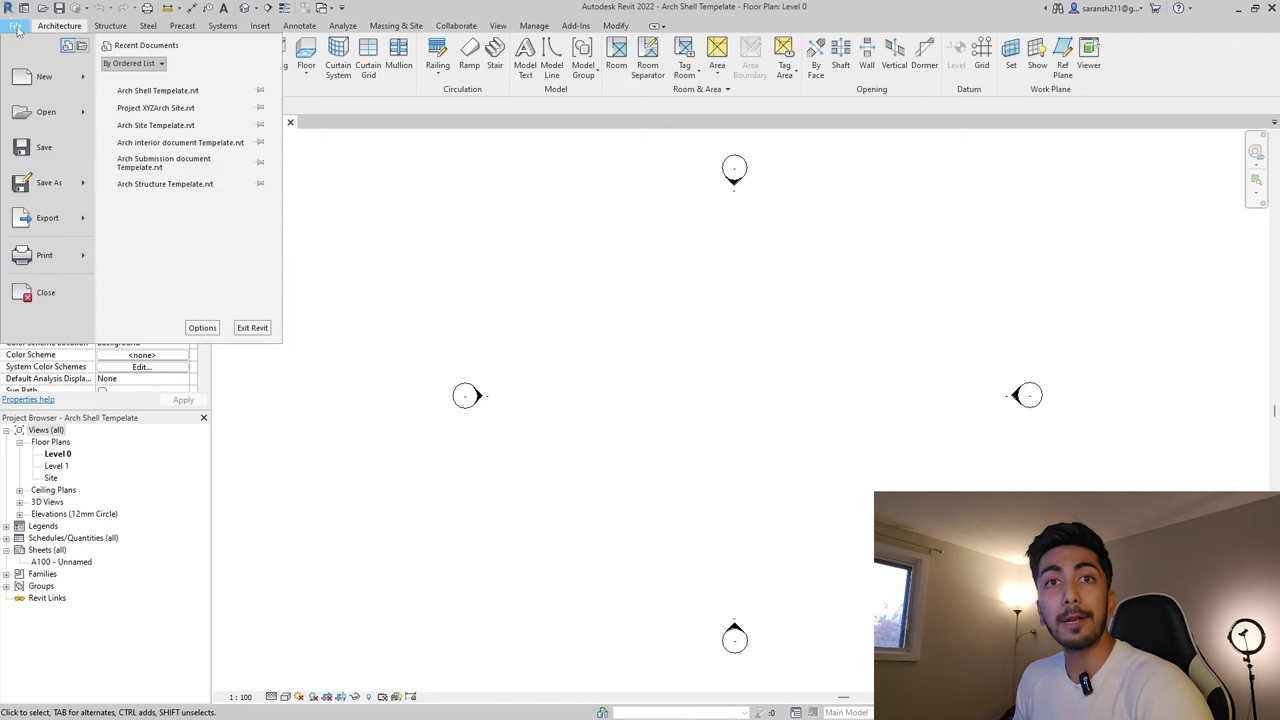
mouse_move(55, 183)
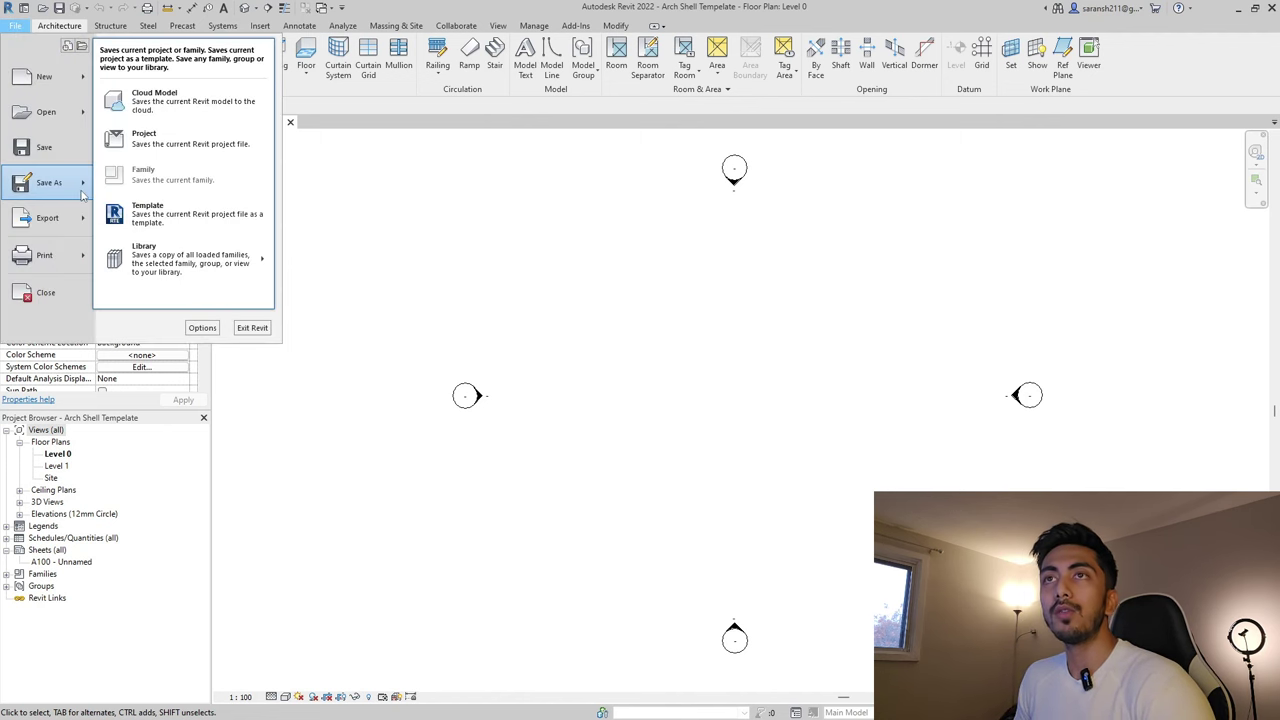
click(156, 145)
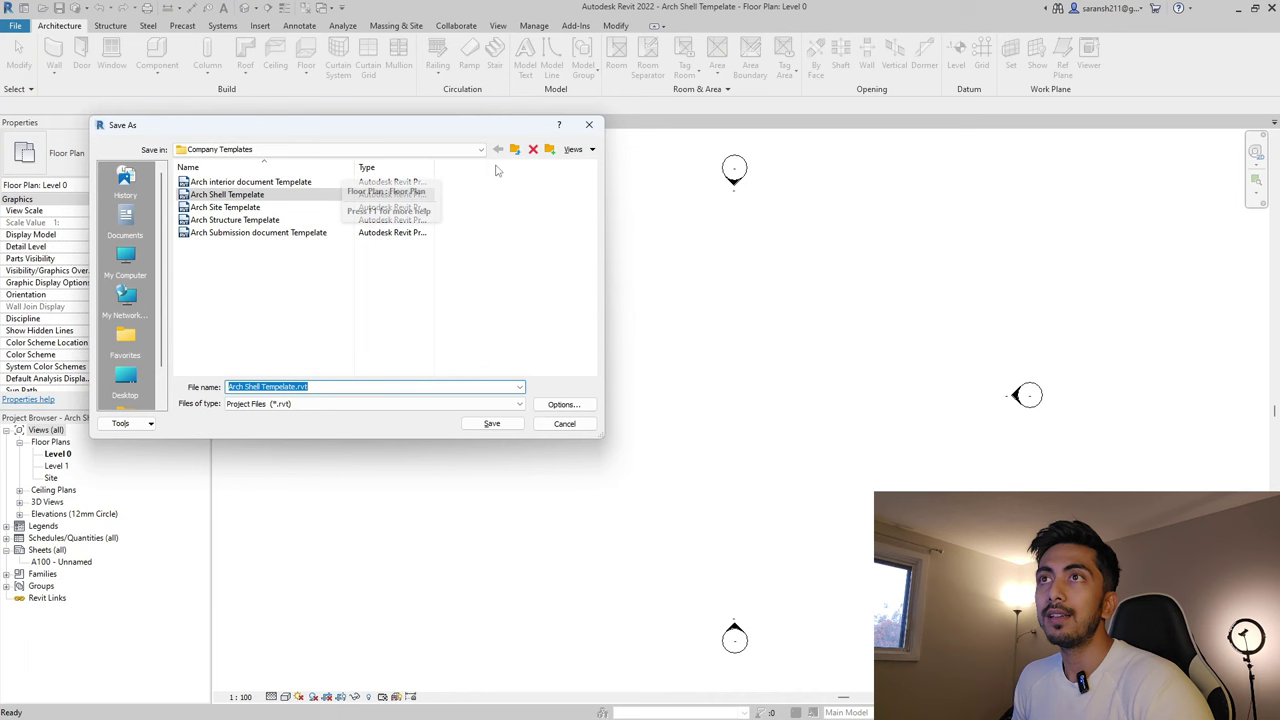
click(514, 150)
double_click(222, 182)
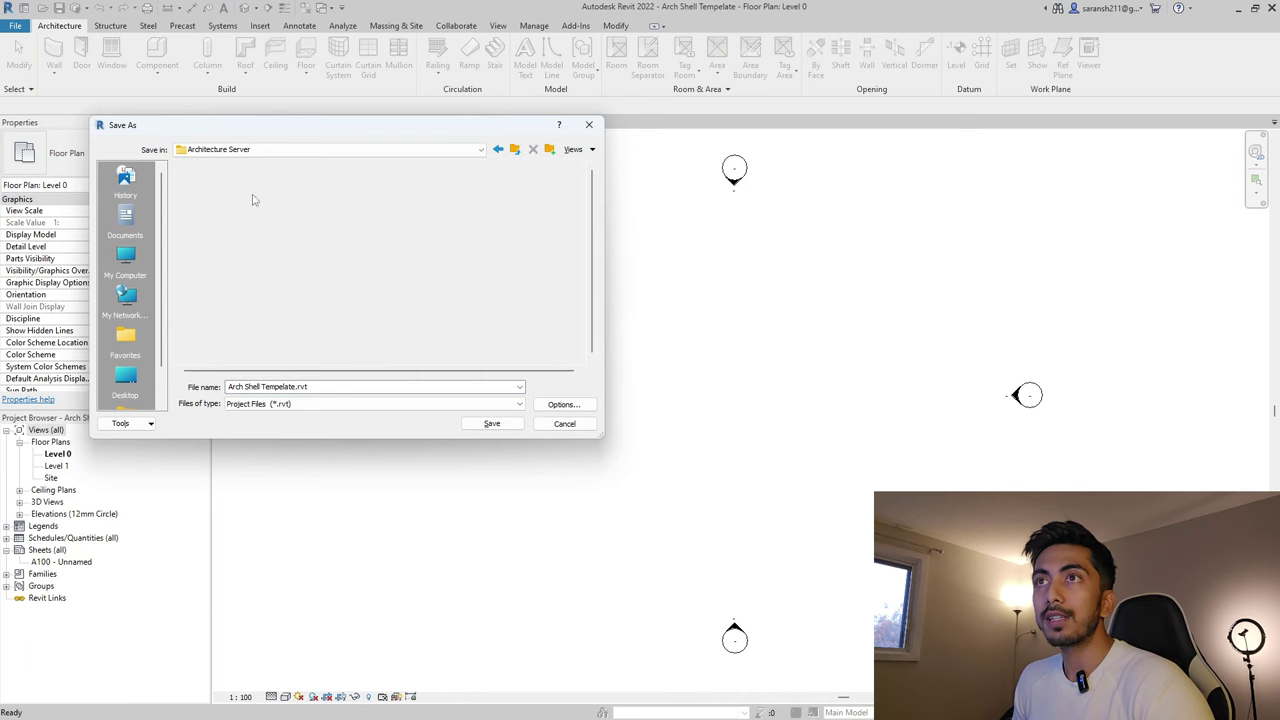
double_click(212, 184)
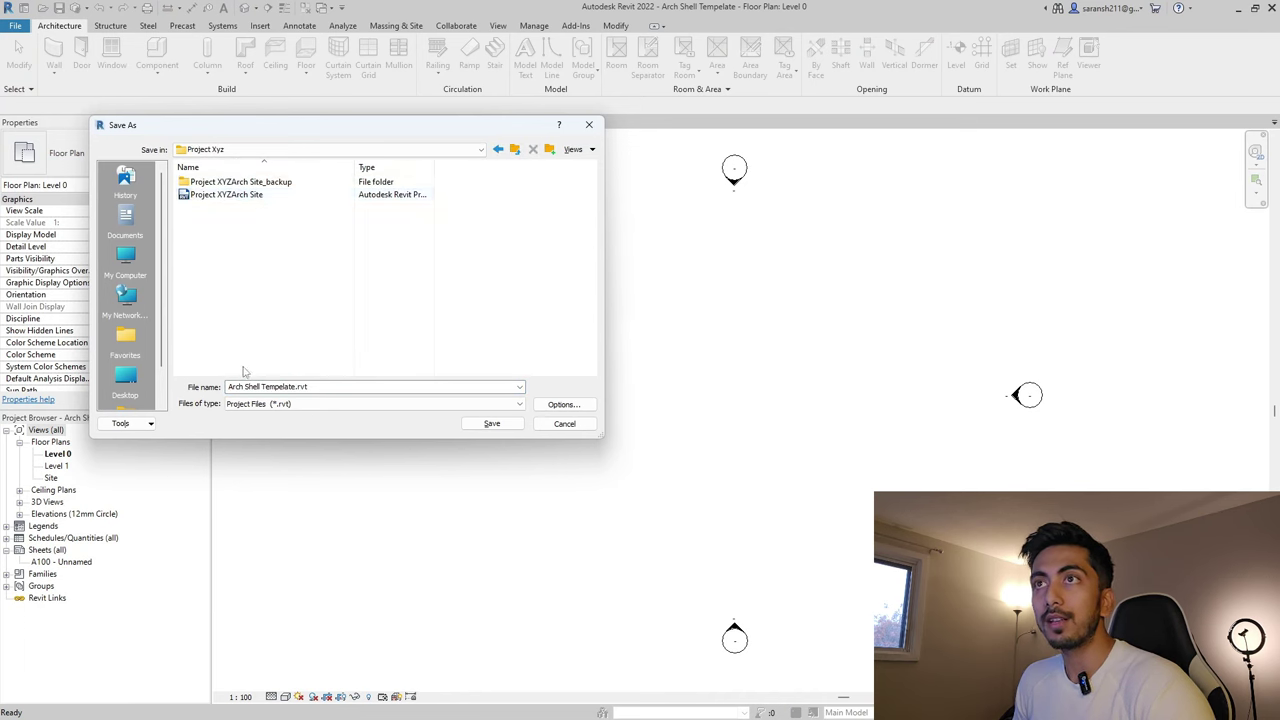
Change the file name to 'Project xyzArch Shell.rvt' and check the save Options
click(257, 390)
click(244, 386)
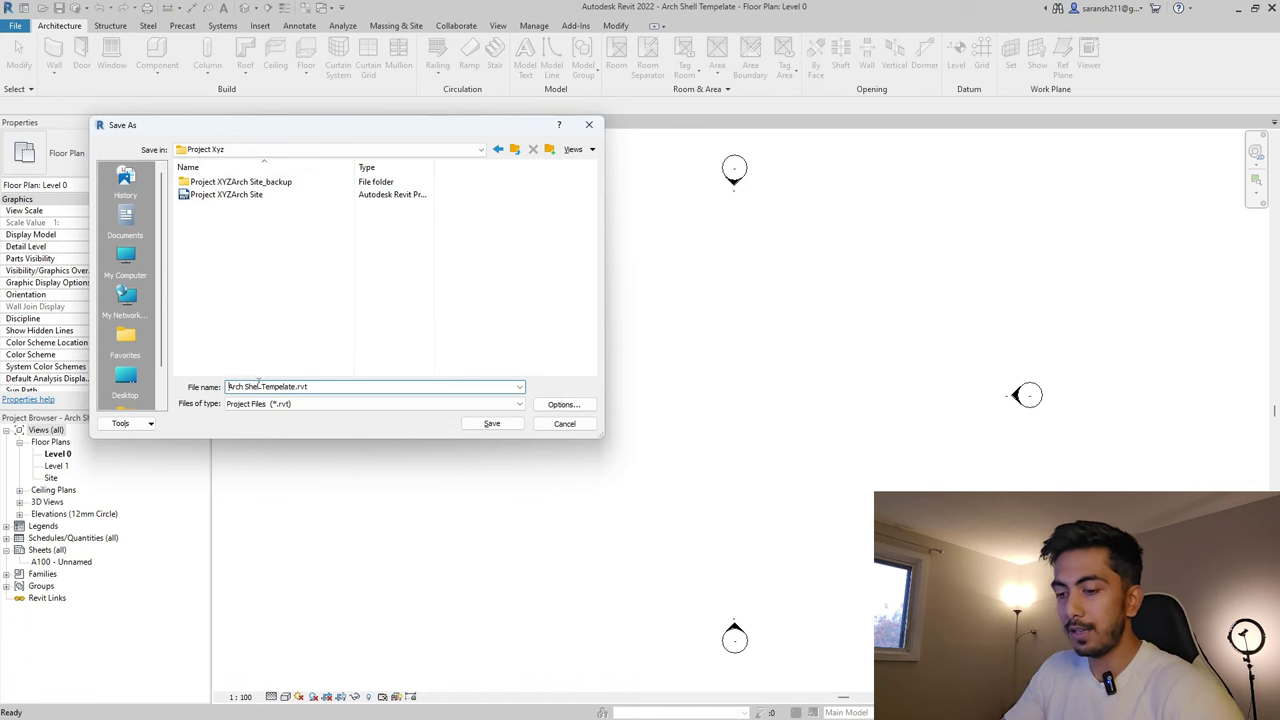
text(Proje)
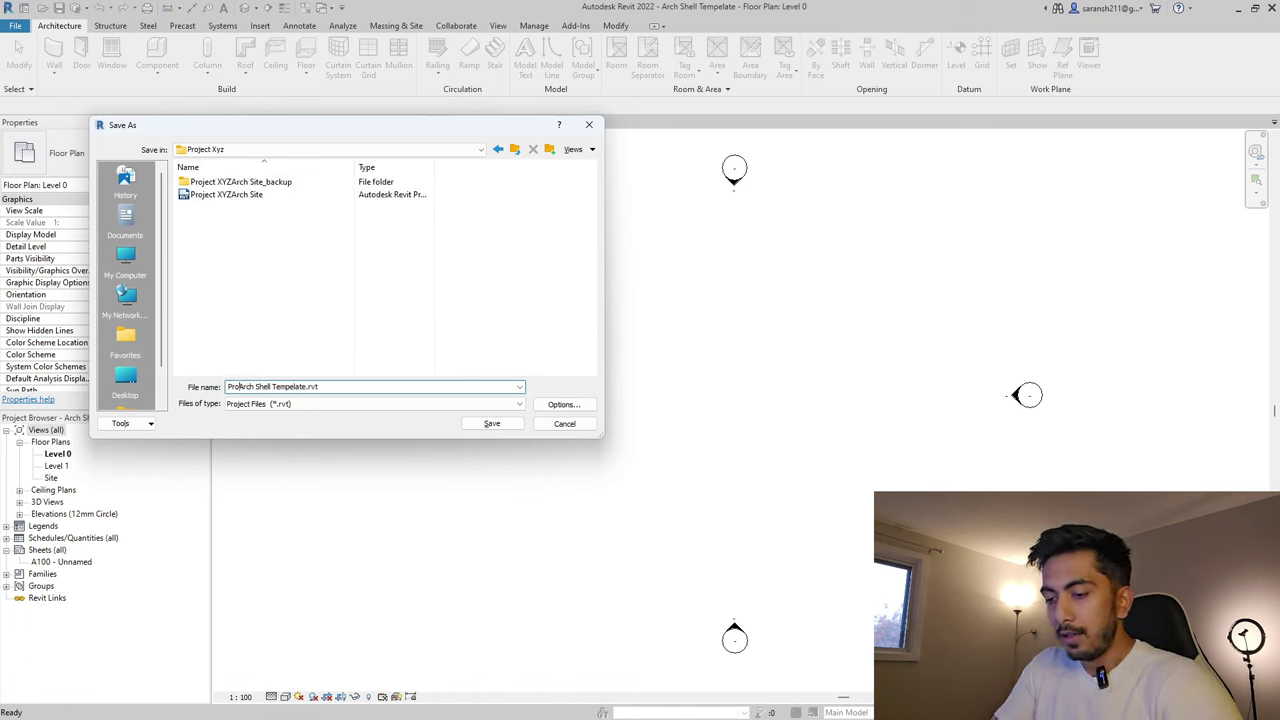
text(ct xyz)
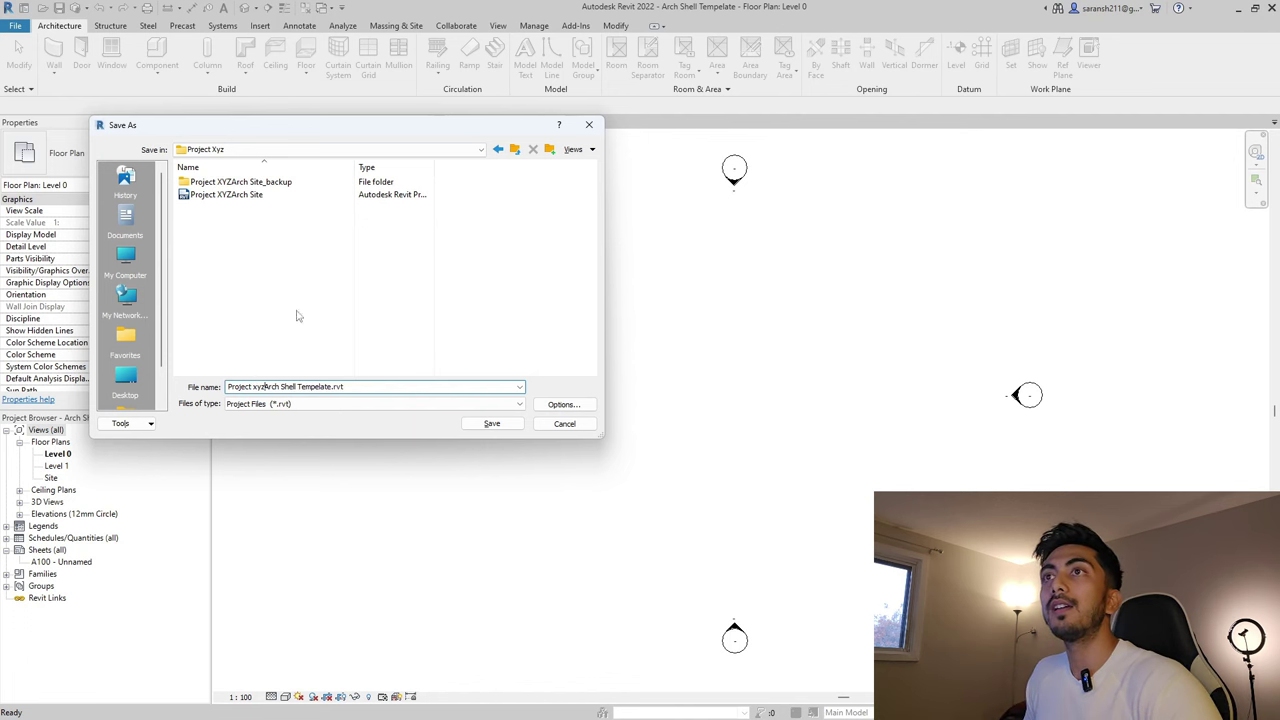
drag(297, 386, 330, 387)
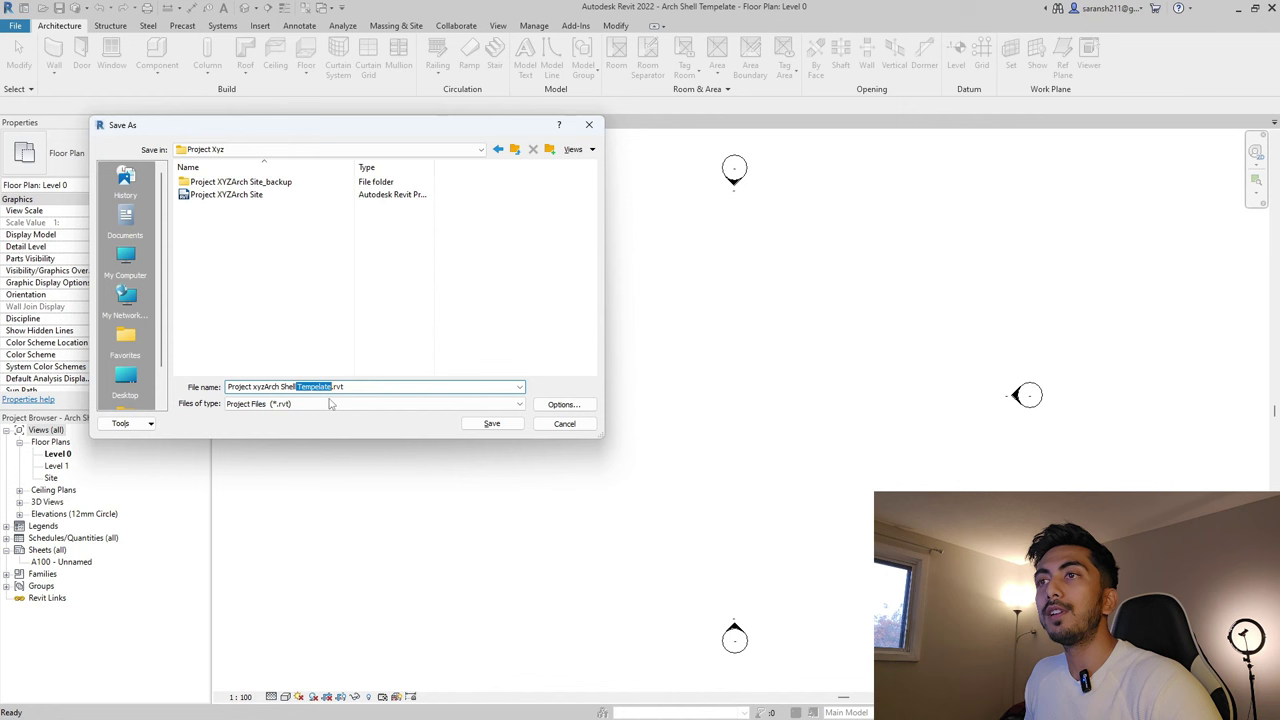
key(BackSpace)
click(563, 404)
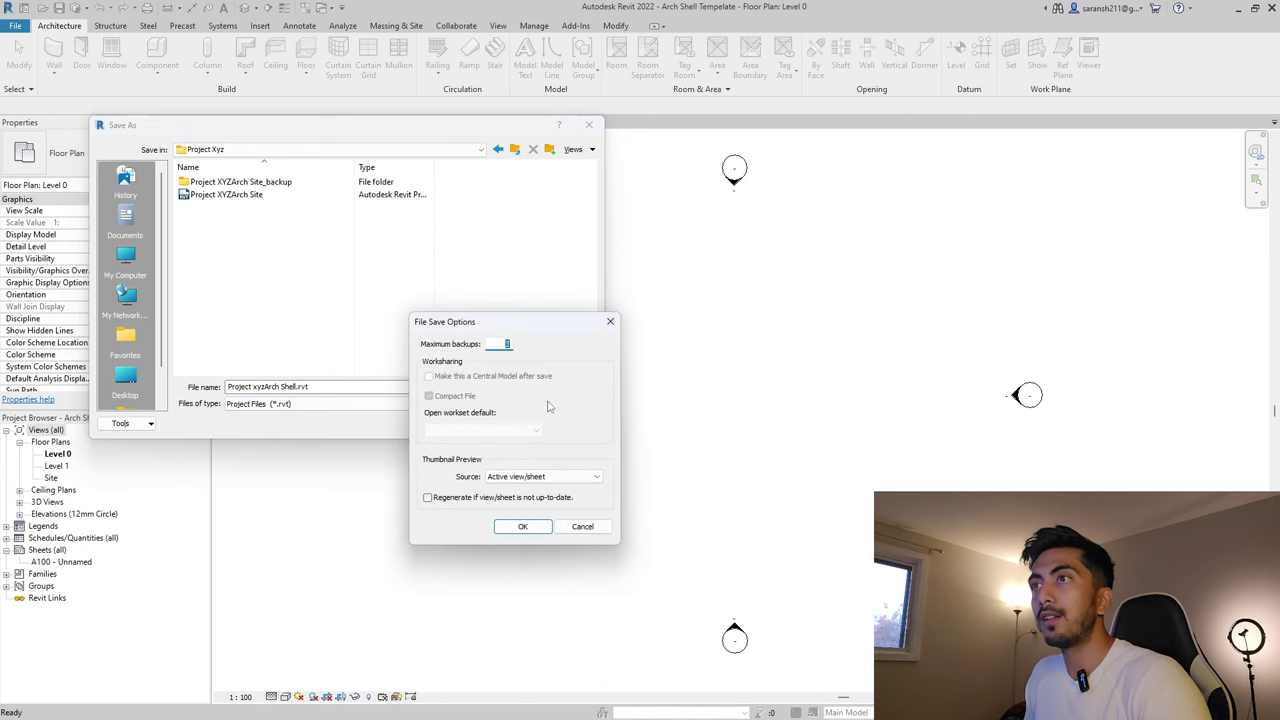
click(610, 323)
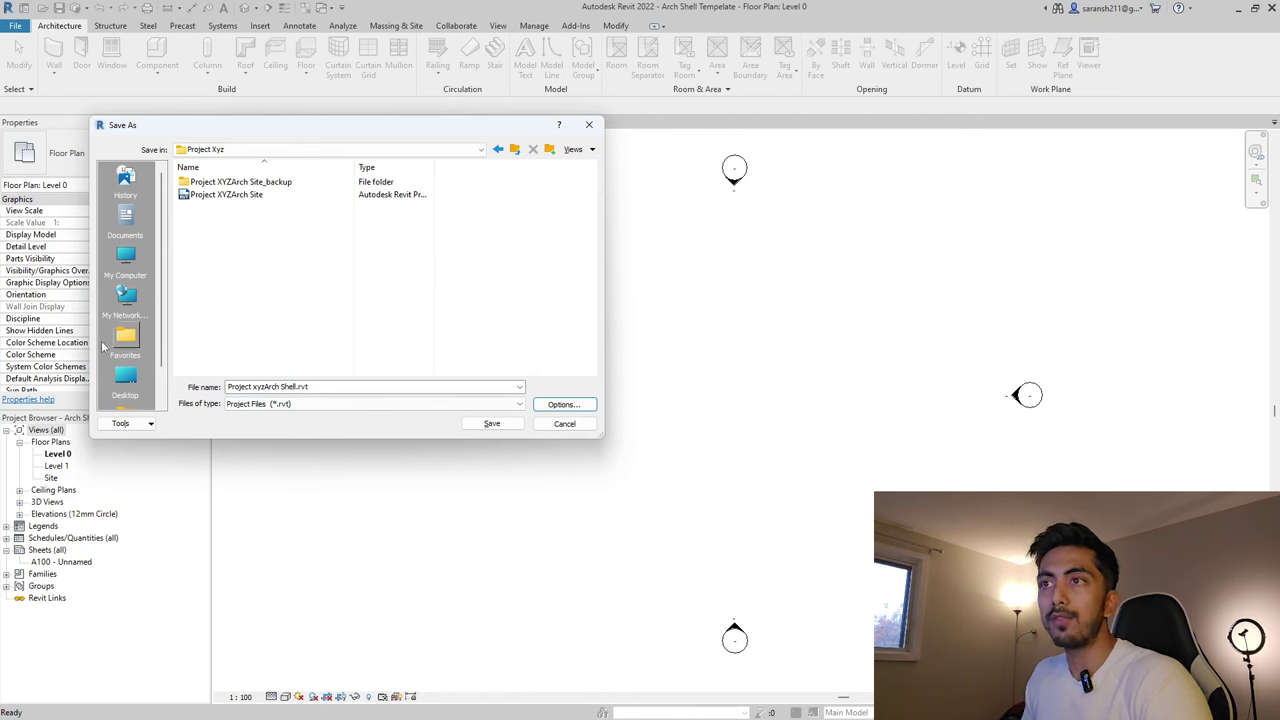
Save Project xyzArch Shell, enable worksharing within the network, and save it as the central model
click(492, 424)
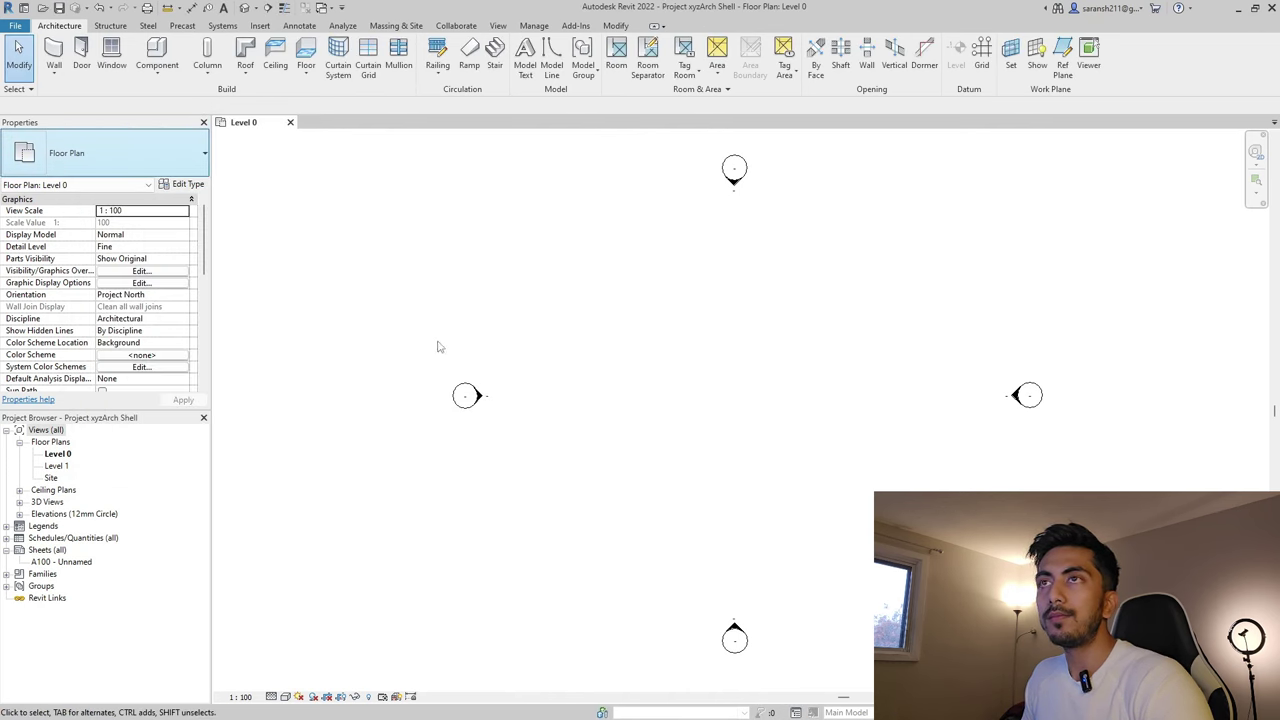
click(456, 25)
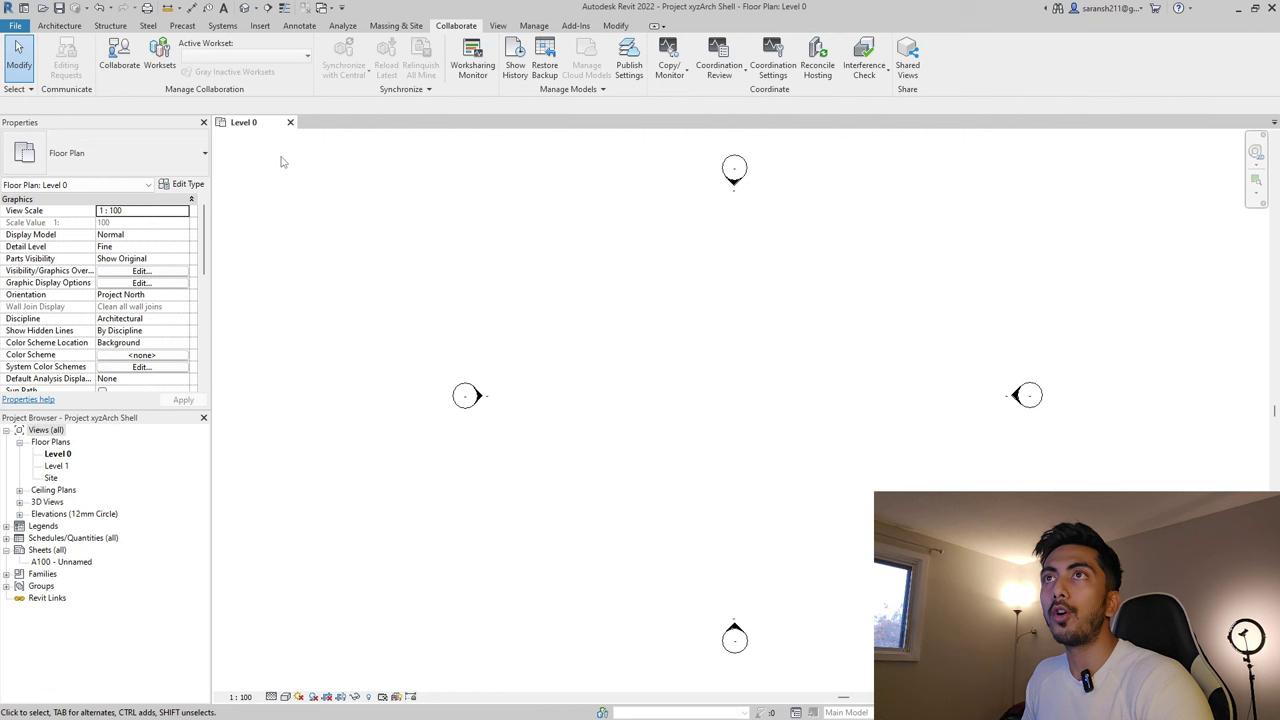
click(119, 58)
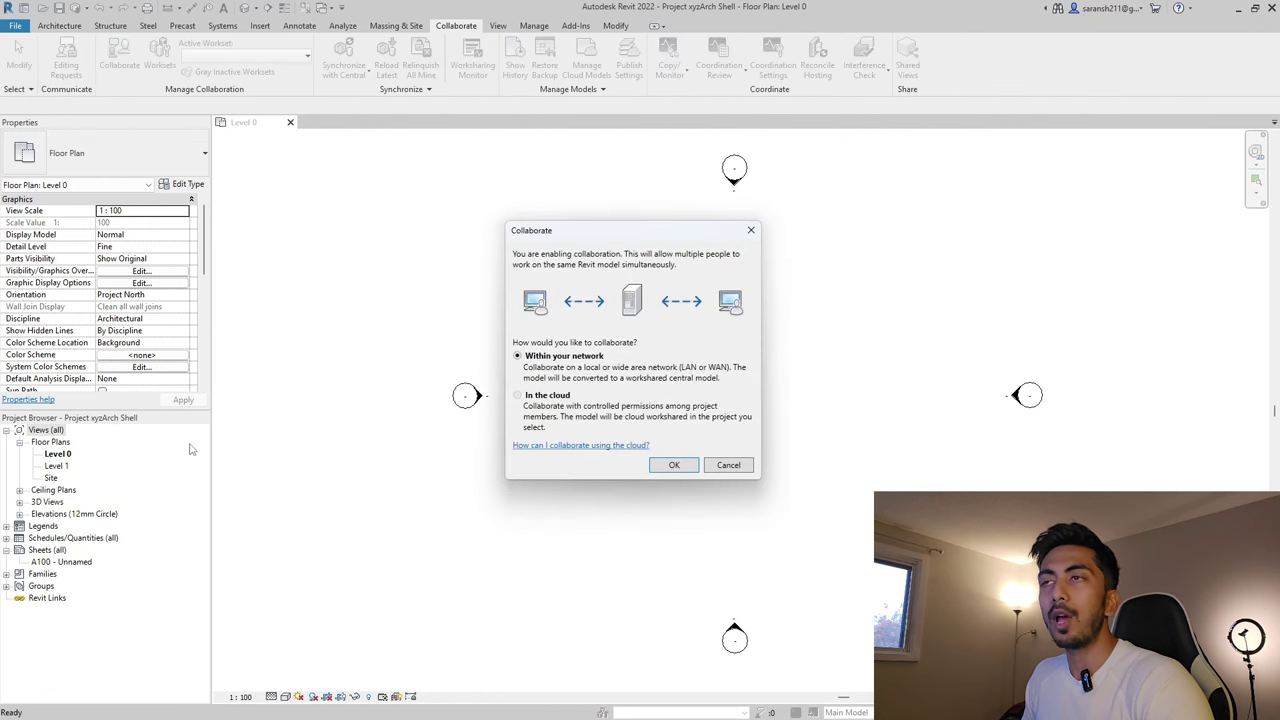
click(679, 467)
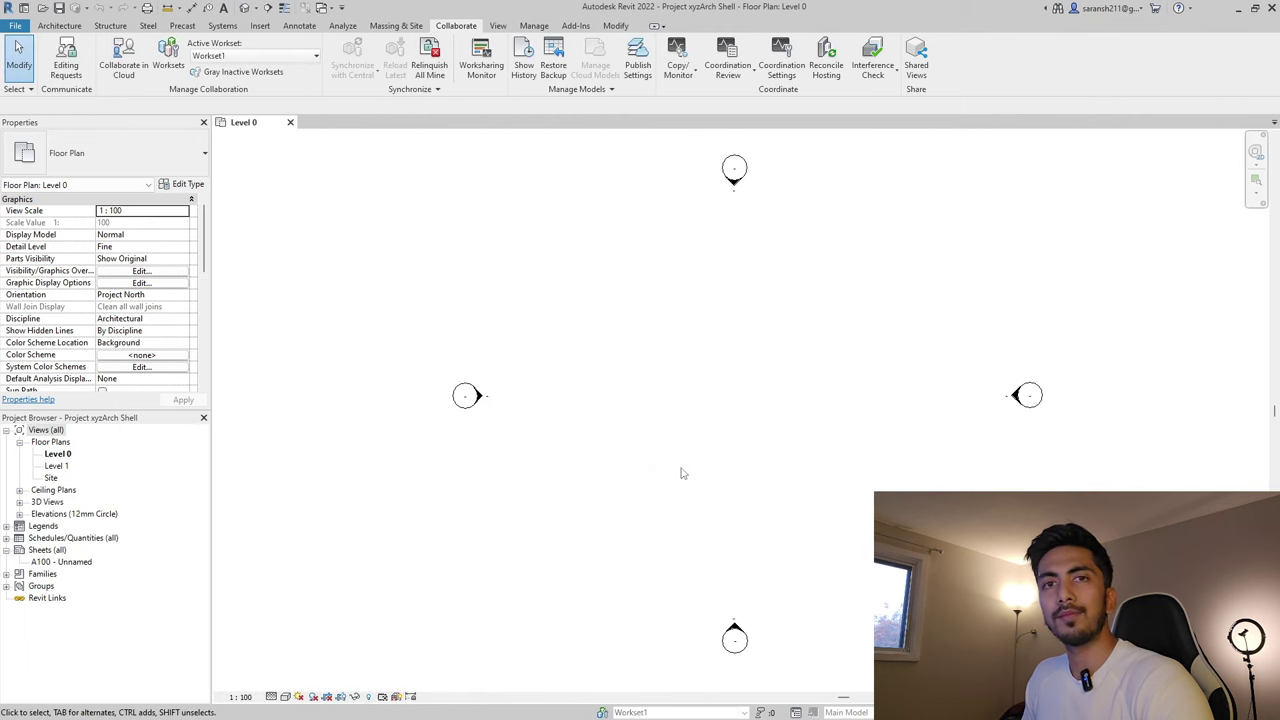
click(60, 8)
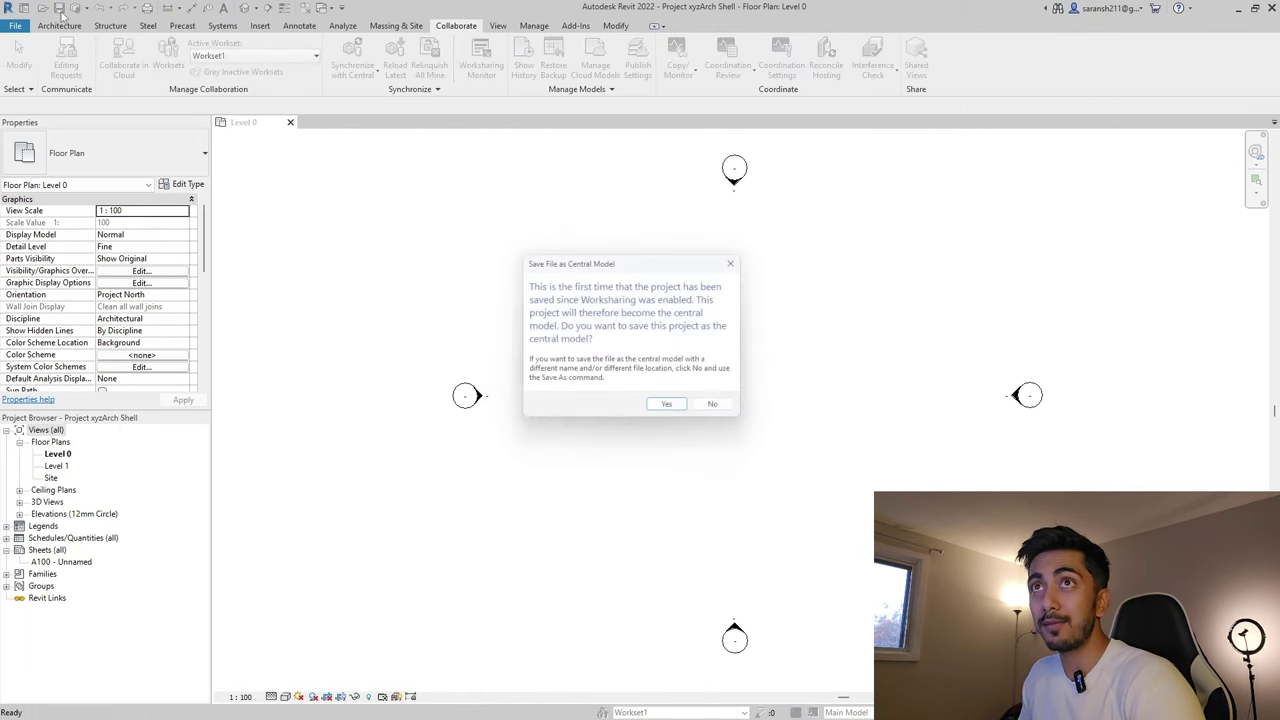
click(673, 412)
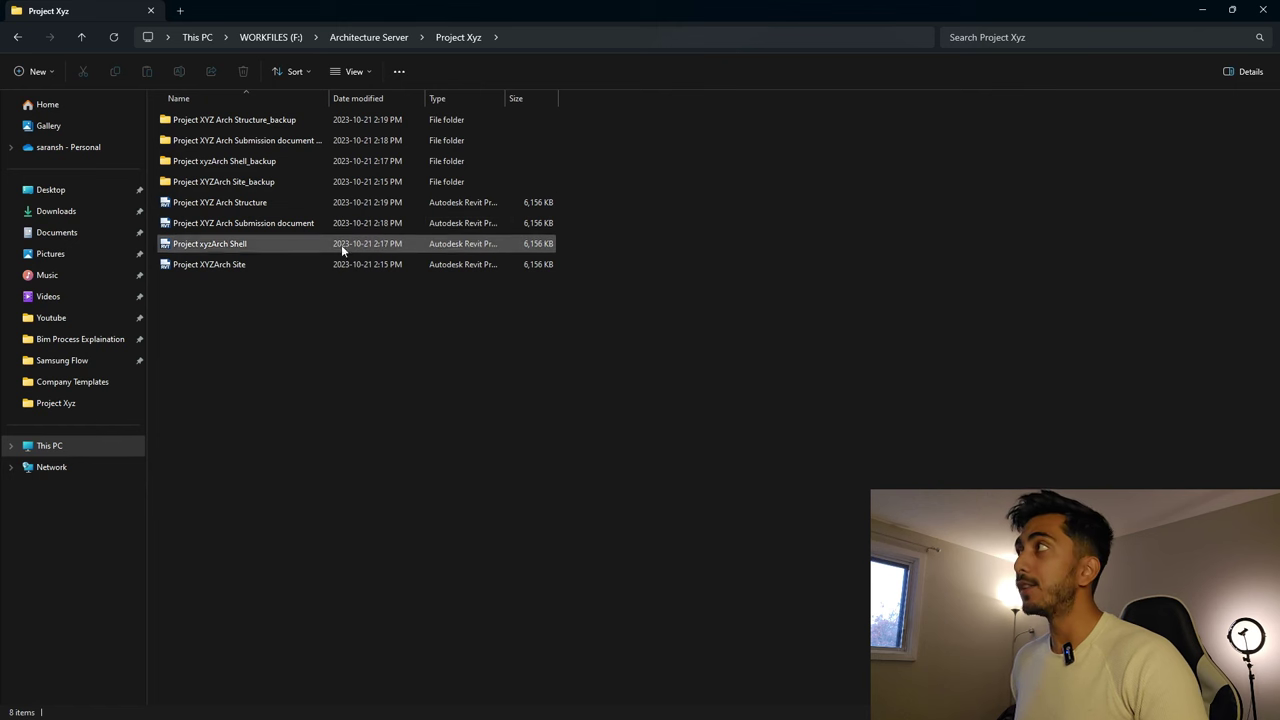
click(1202, 10)
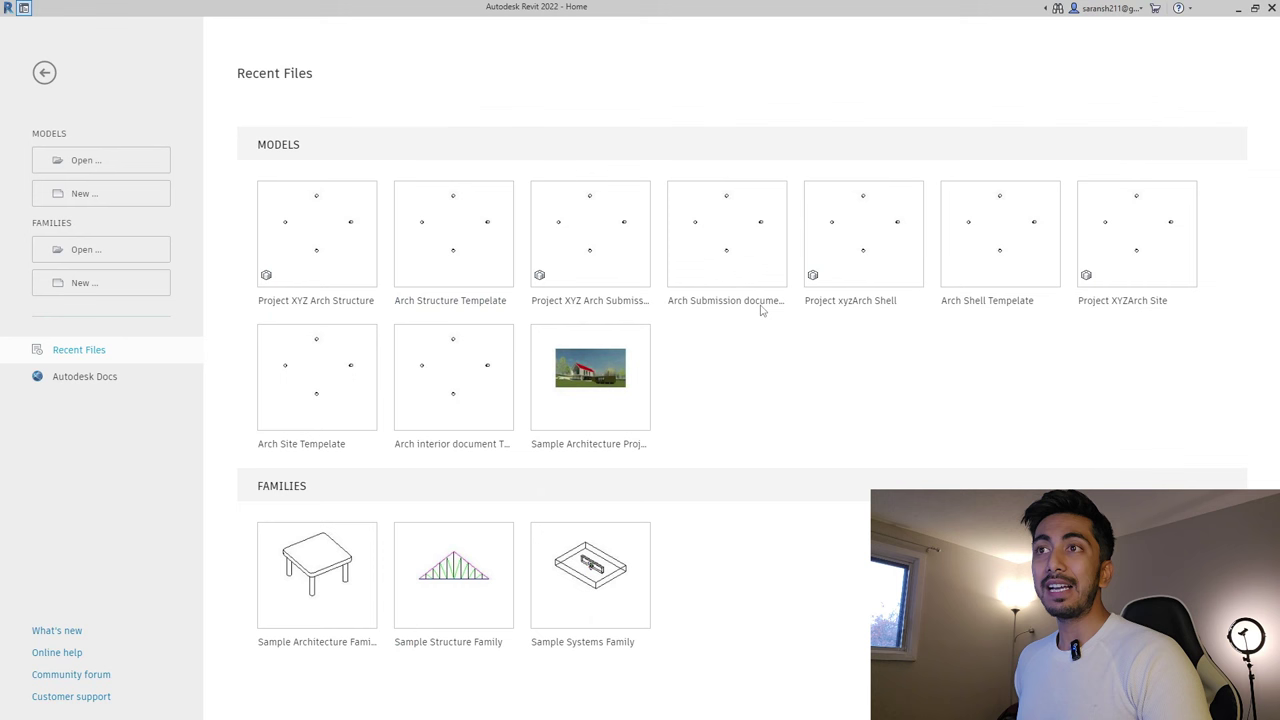
mouse_move(336, 215)
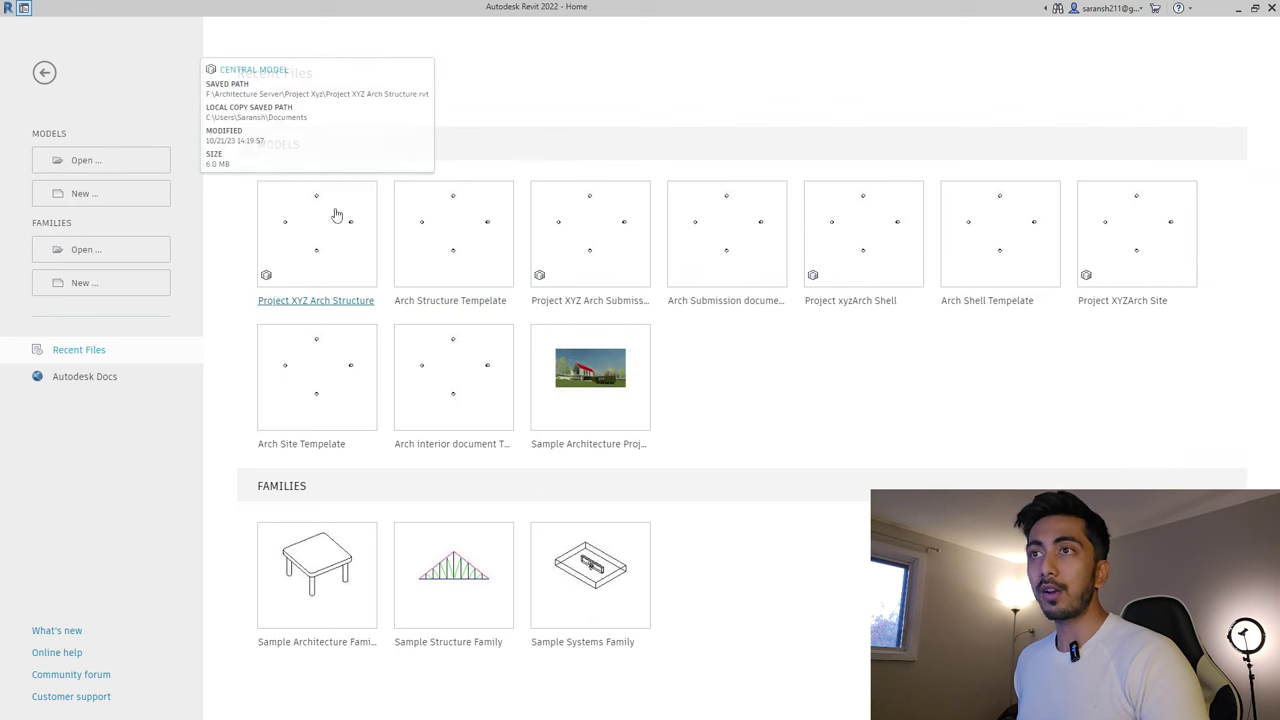
mouse_move(539, 279)
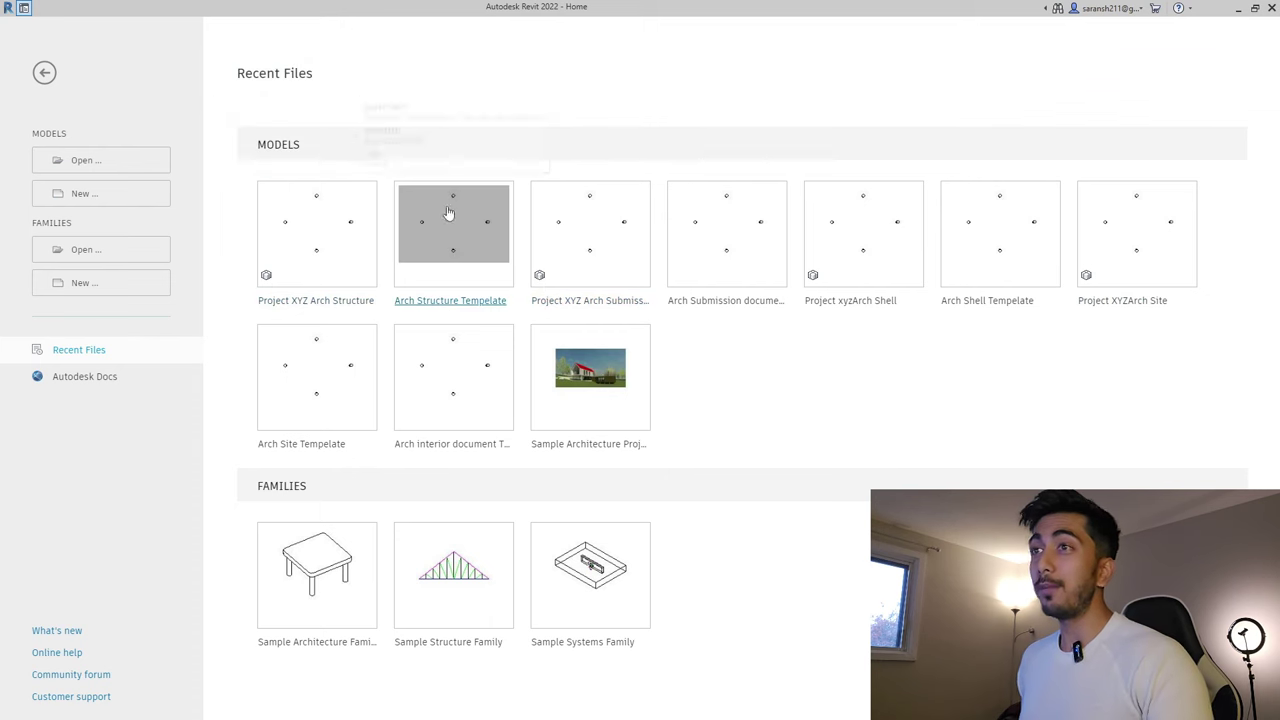
mouse_move(270, 276)
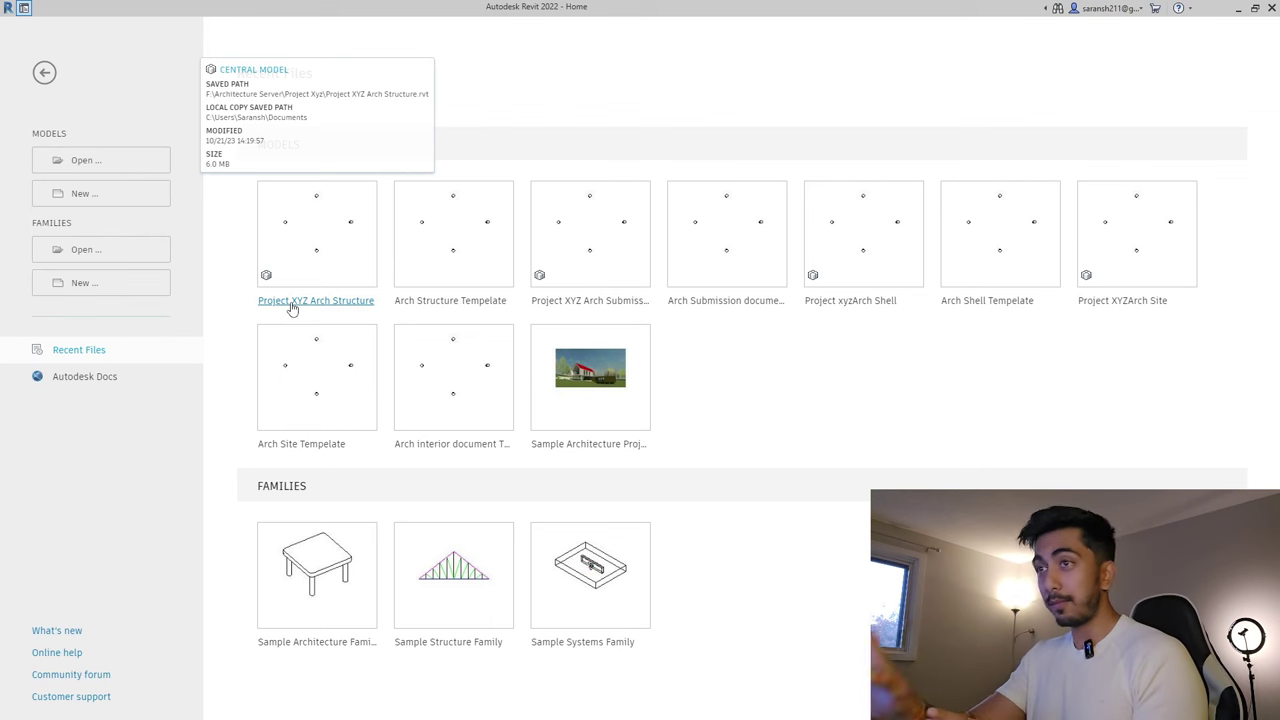
In the Open dialog, browse the models in Project Xyz and the Company Templates folder
click(101, 170)
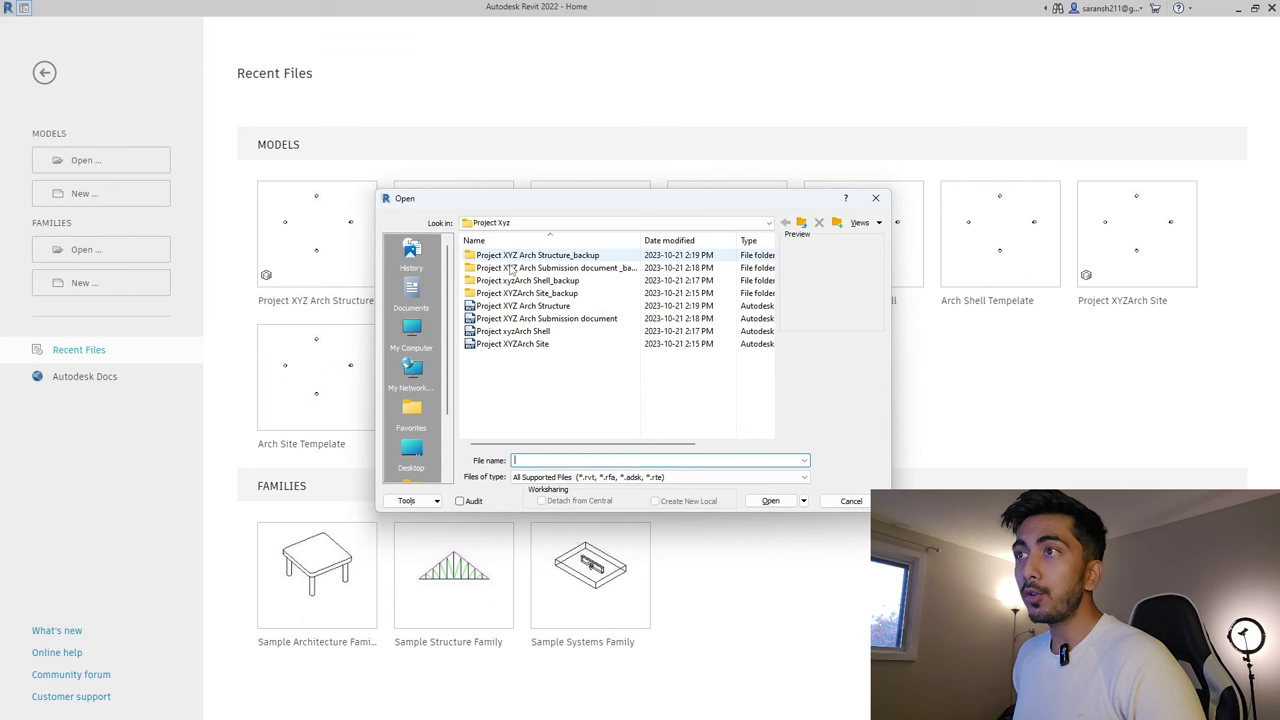
click(523, 306)
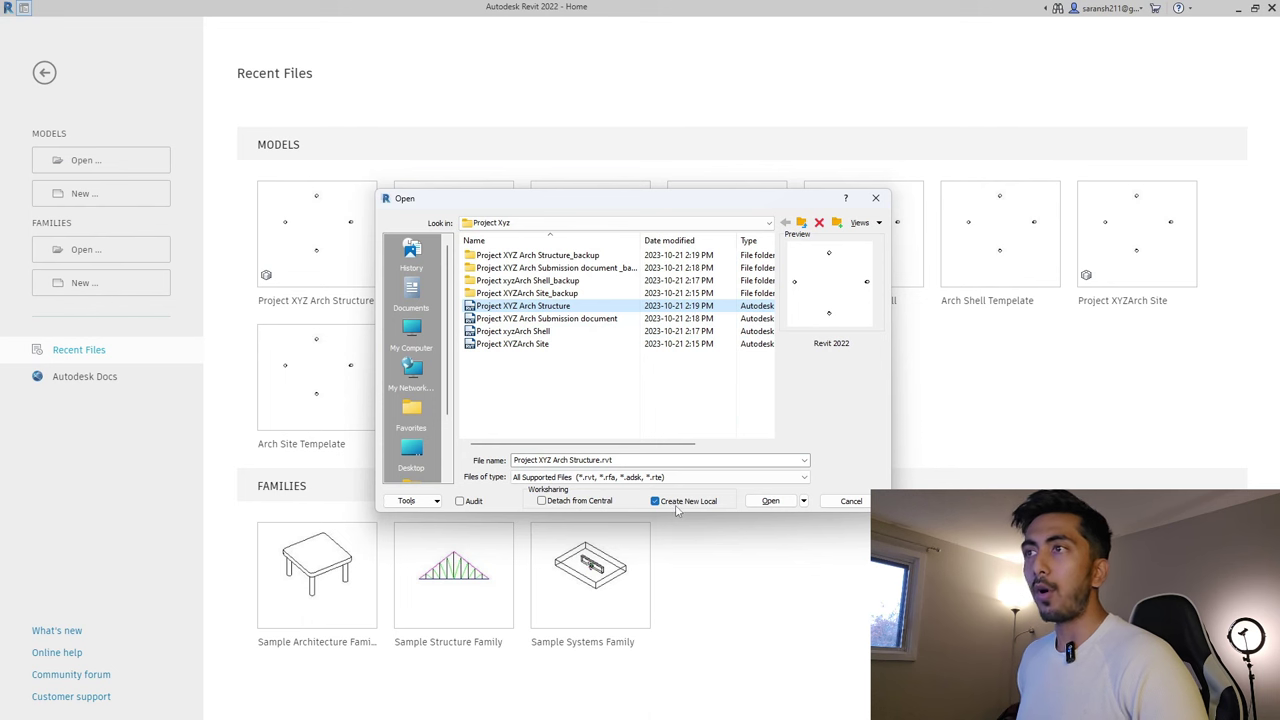
click(545, 318)
click(543, 331)
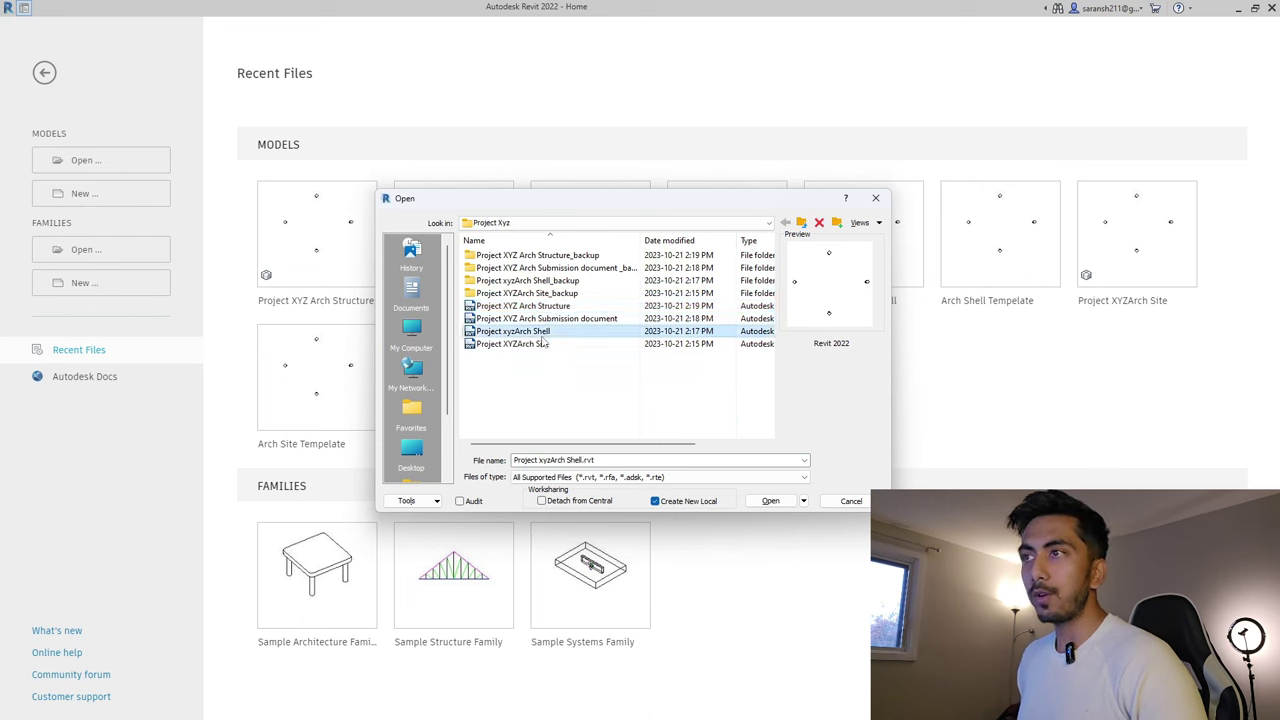
click(541, 343)
key(Up)
key(Up)
key(Up)
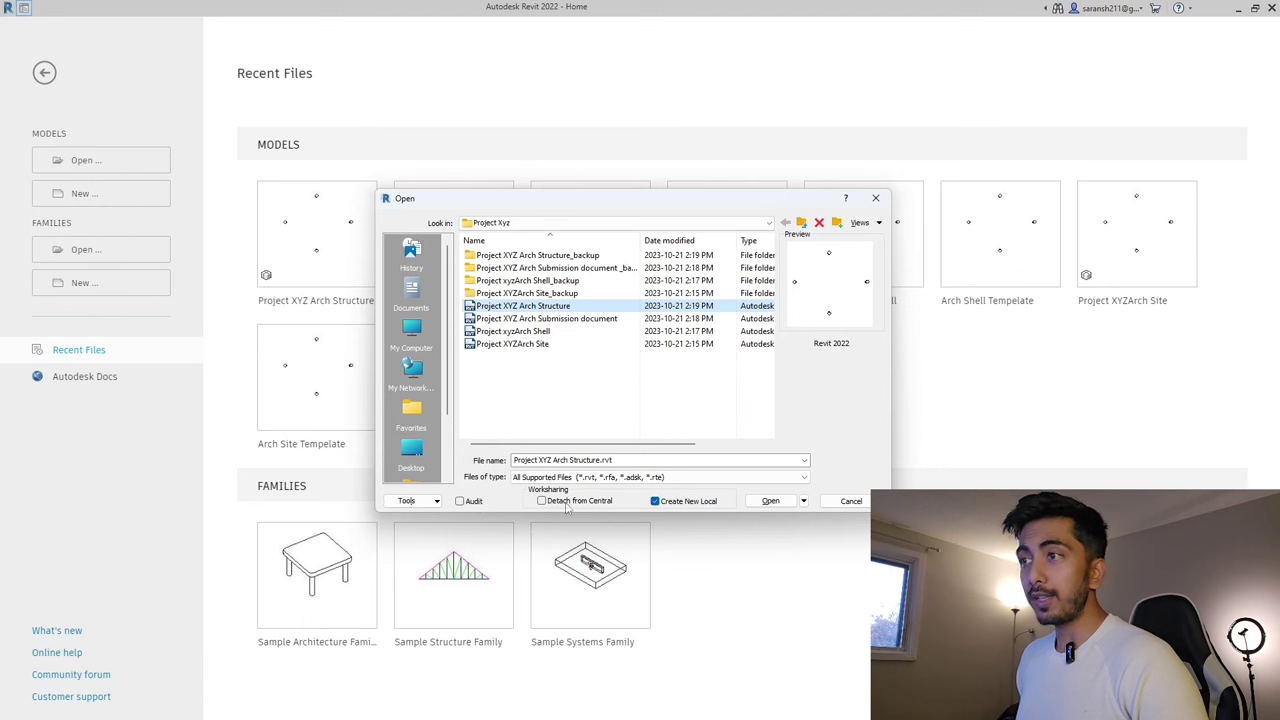
click(801, 222)
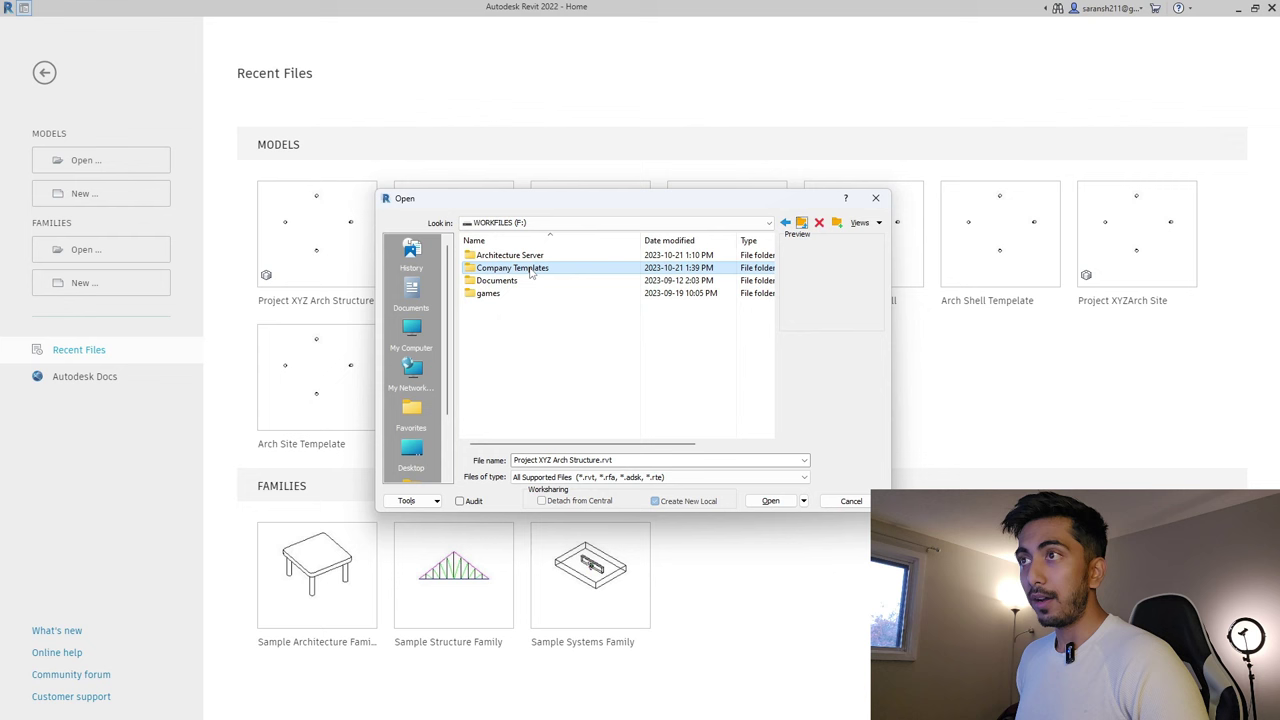
double_click(531, 270)
click(545, 305)
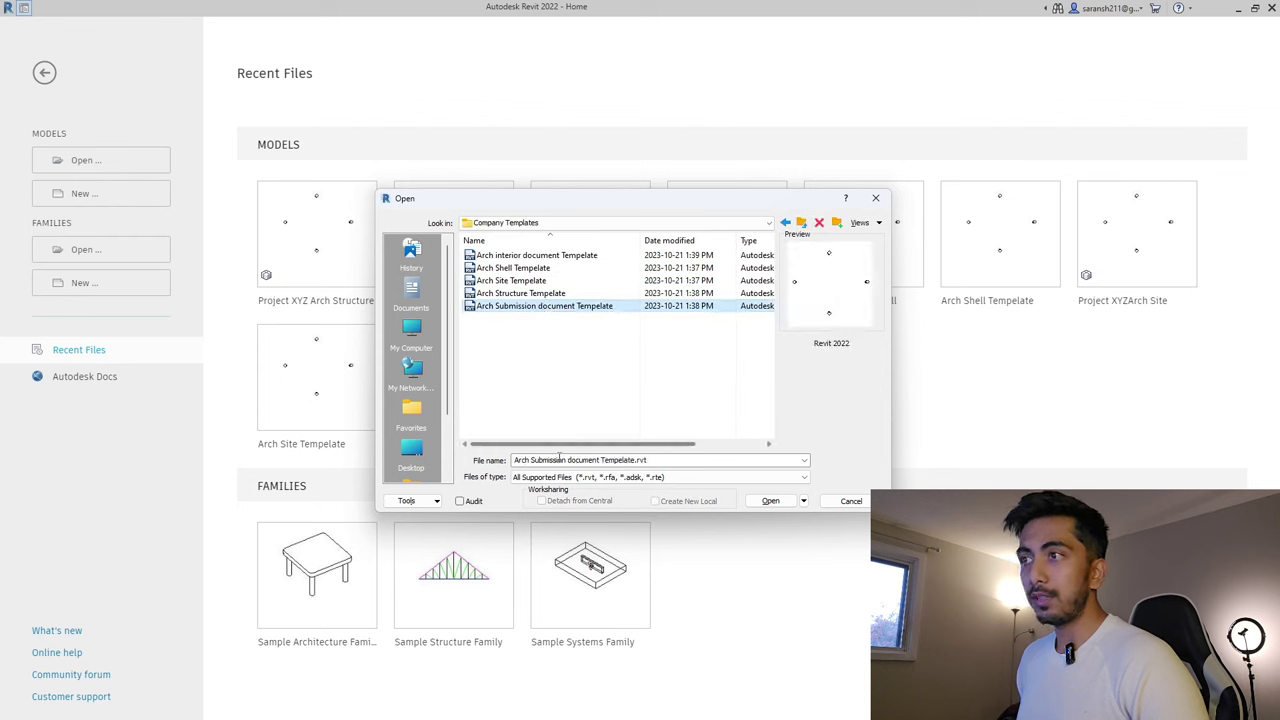
click(511, 280)
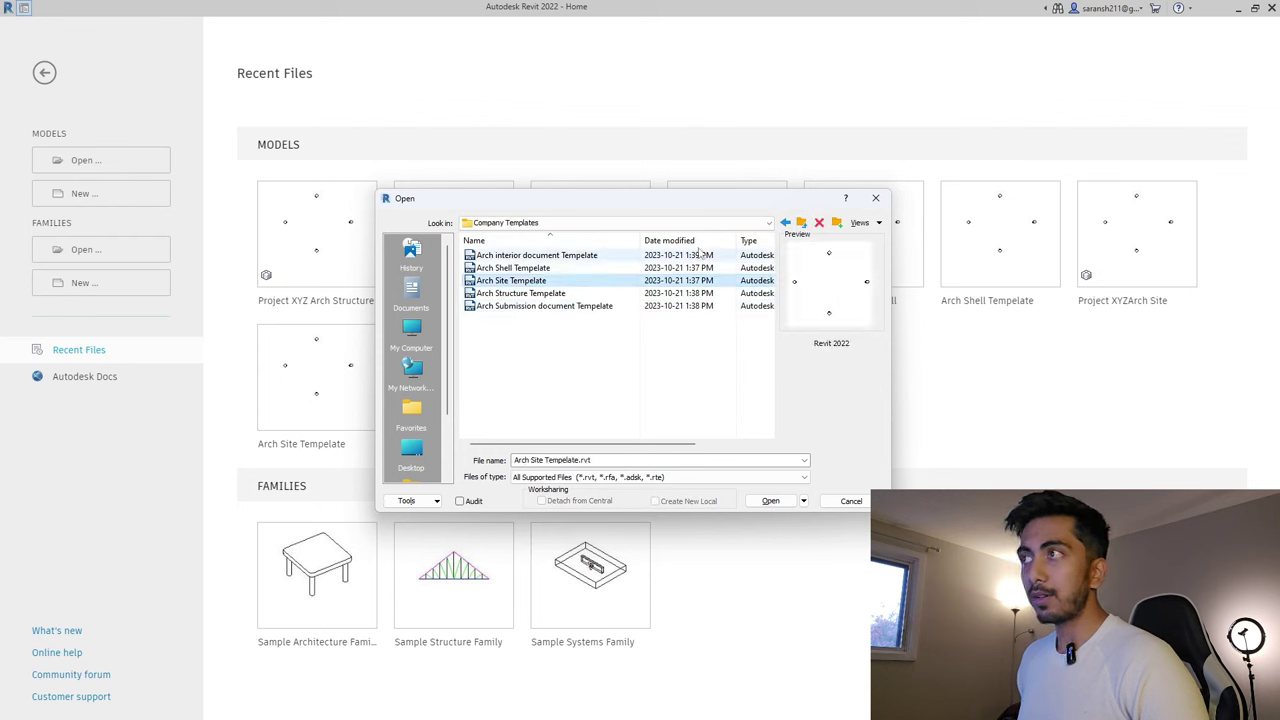
Return to Architecture Server > Project Xyz and select Project XYZArch Site.rvt
click(801, 224)
double_click(526, 256)
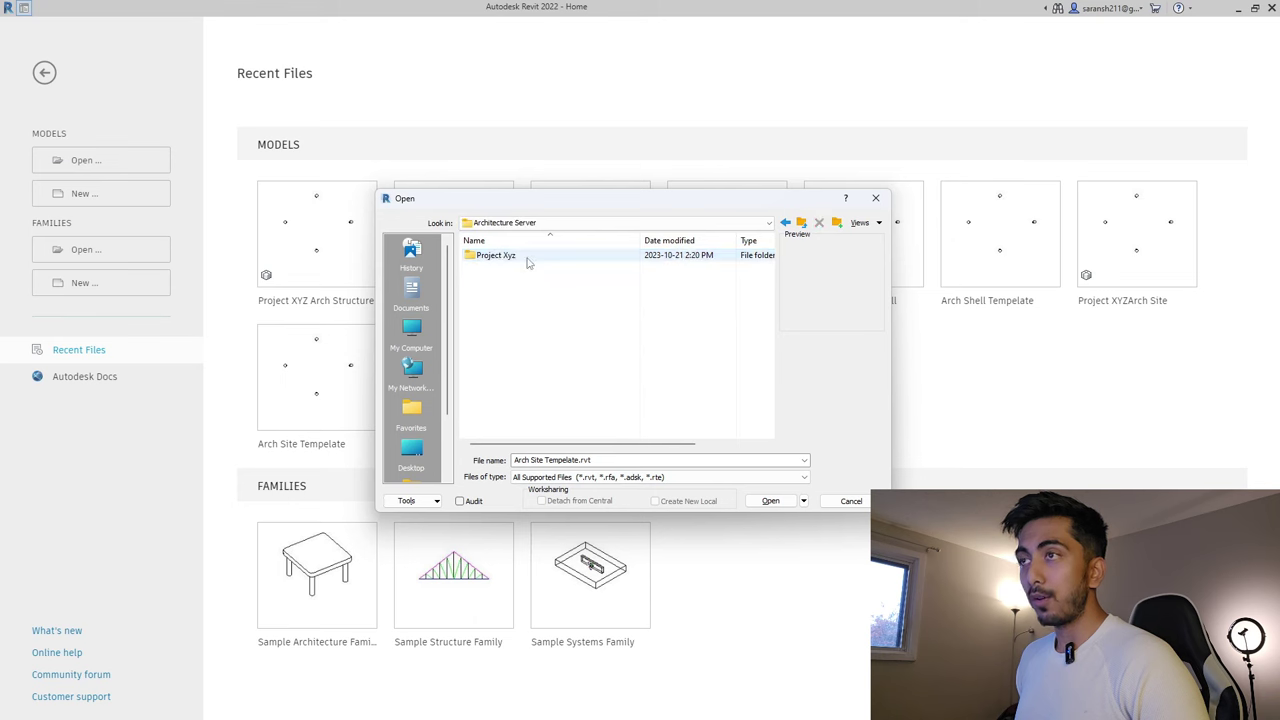
double_click(527, 258)
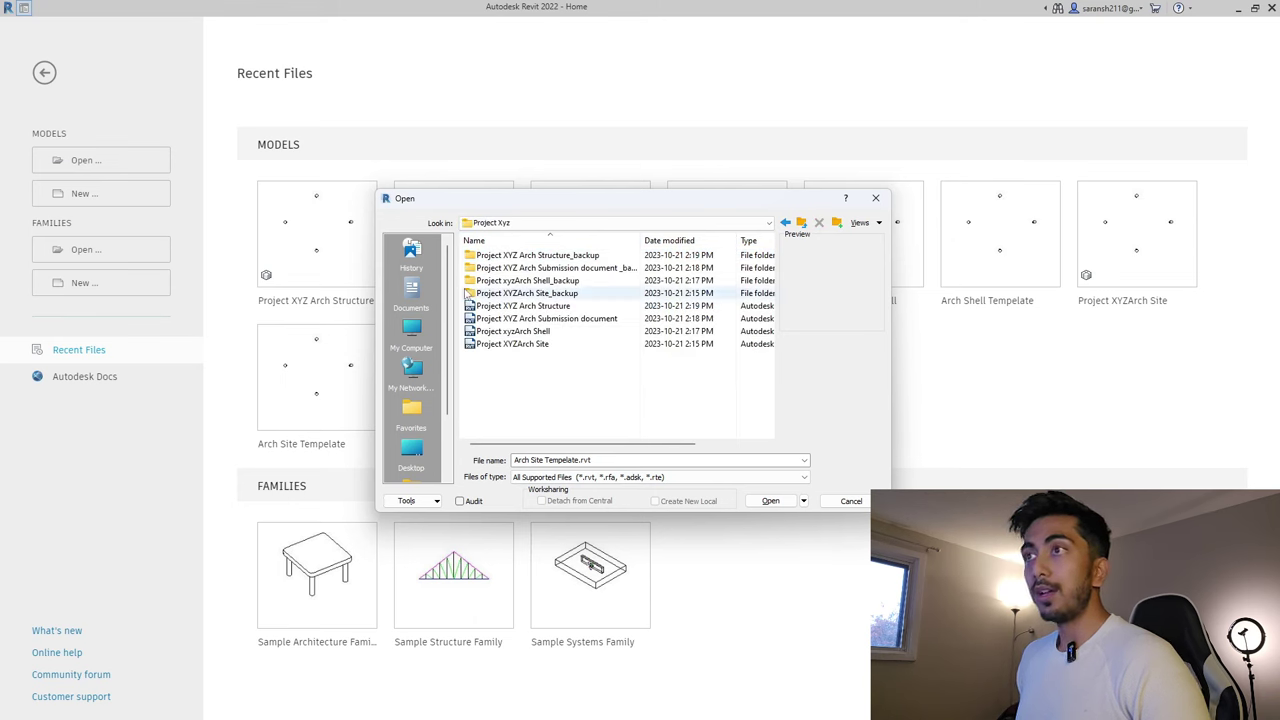
click(519, 306)
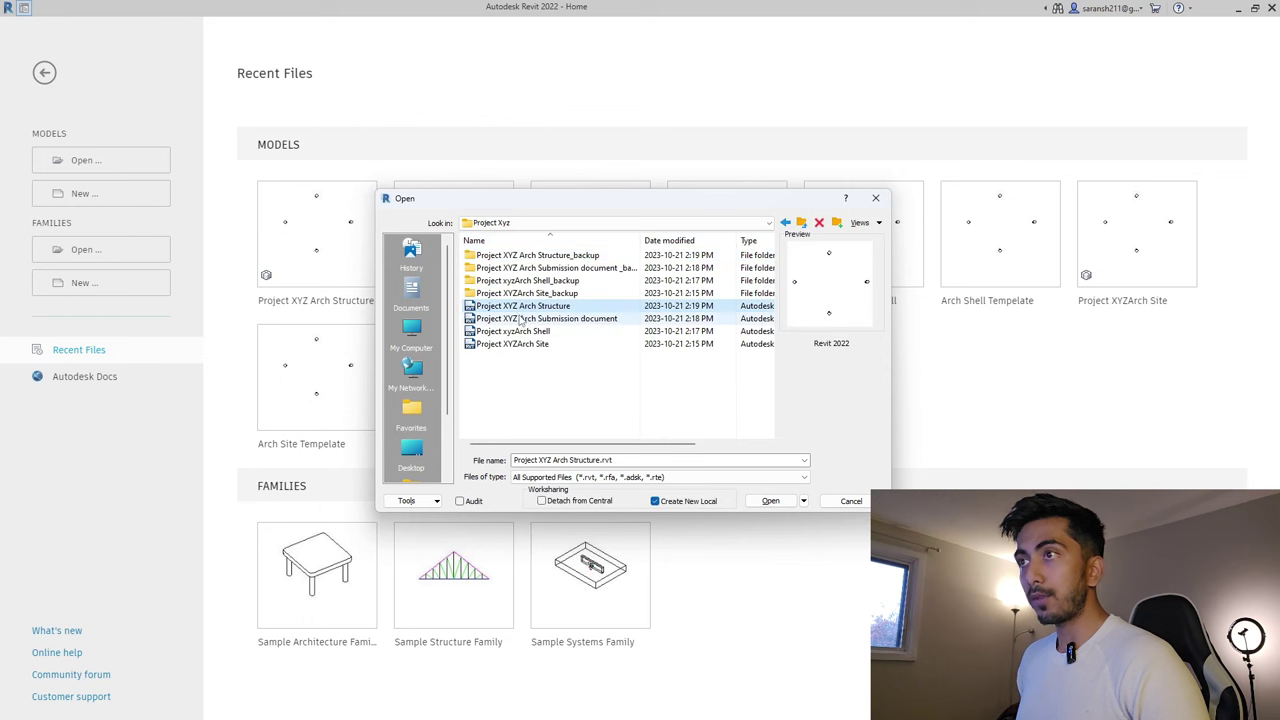
click(519, 318)
click(519, 331)
click(520, 344)
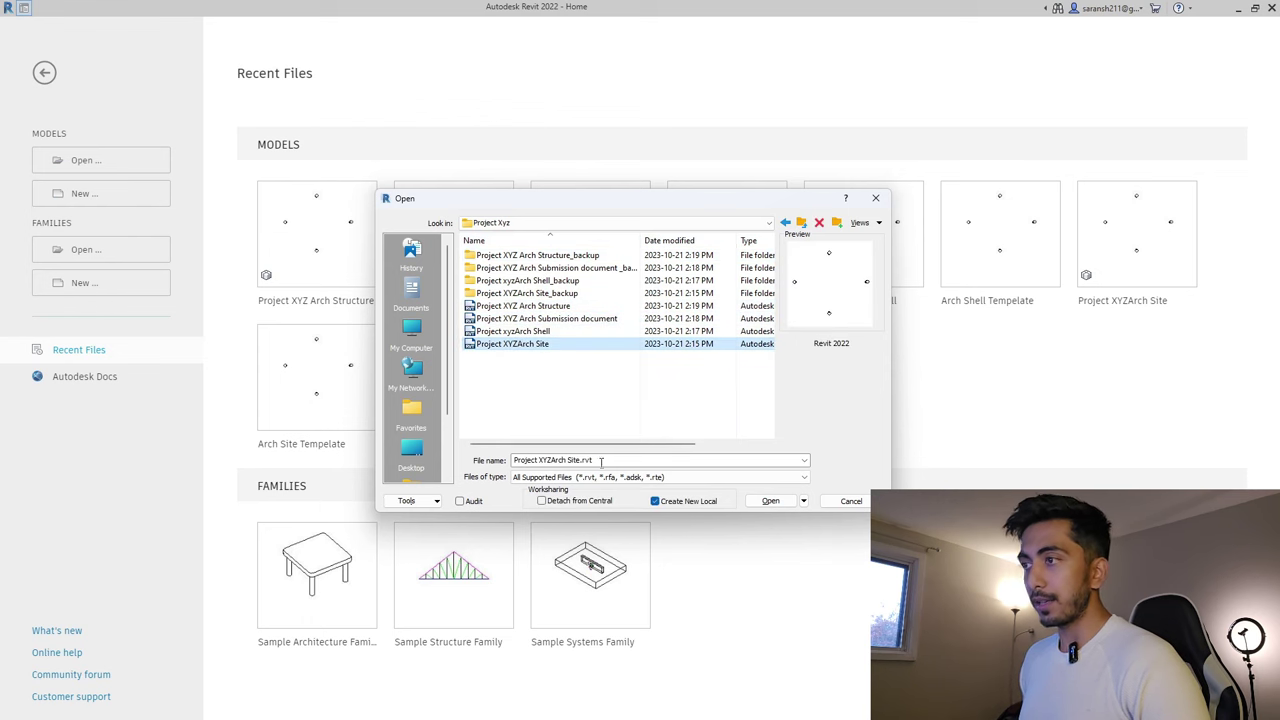
Open Project XYZArch Site as a new local copy and switch to the Insert ribbon
click(760, 505)
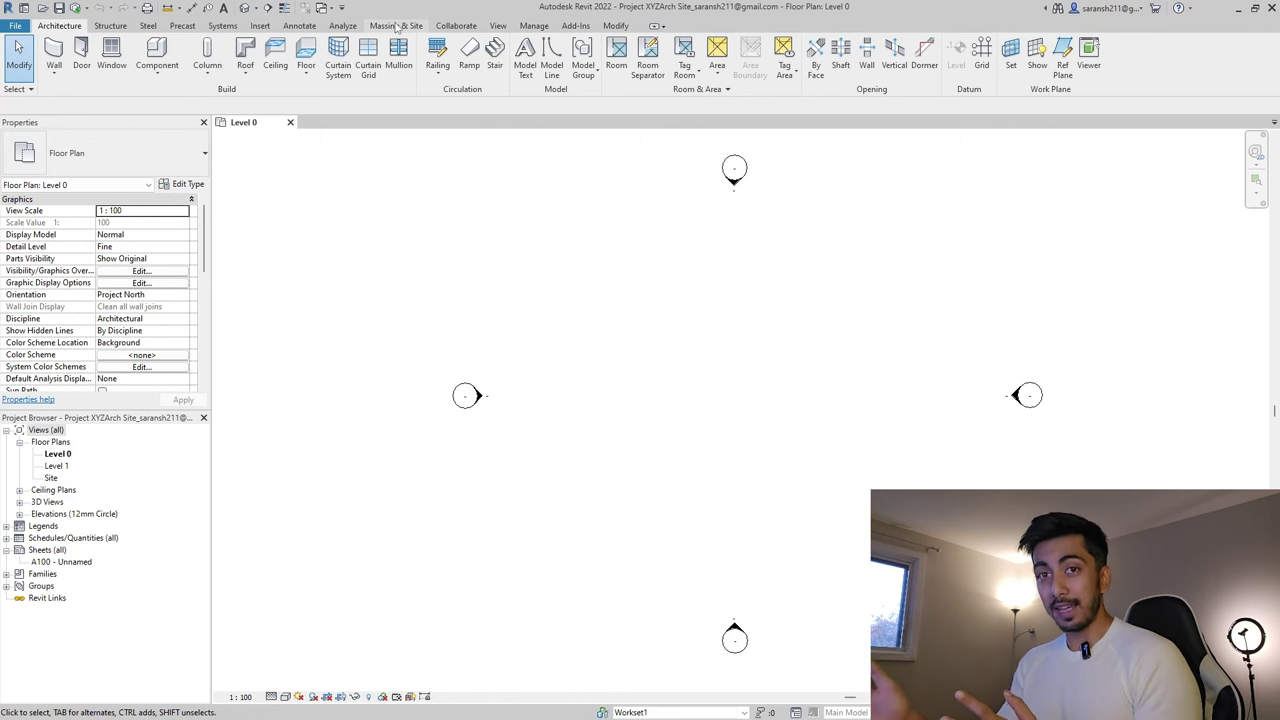
click(263, 26)
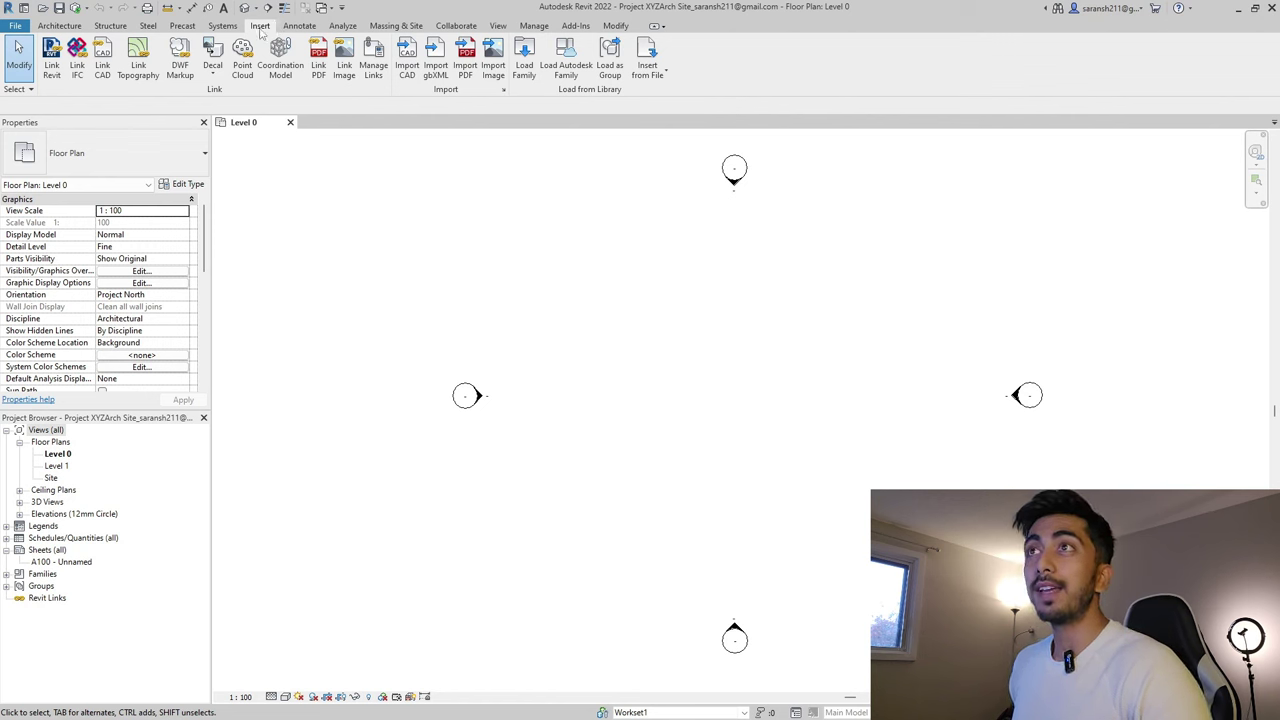
Add Project xyzArch Shell.rvt as a Revit link via Manage Links and confirm with OK
click(373, 70)
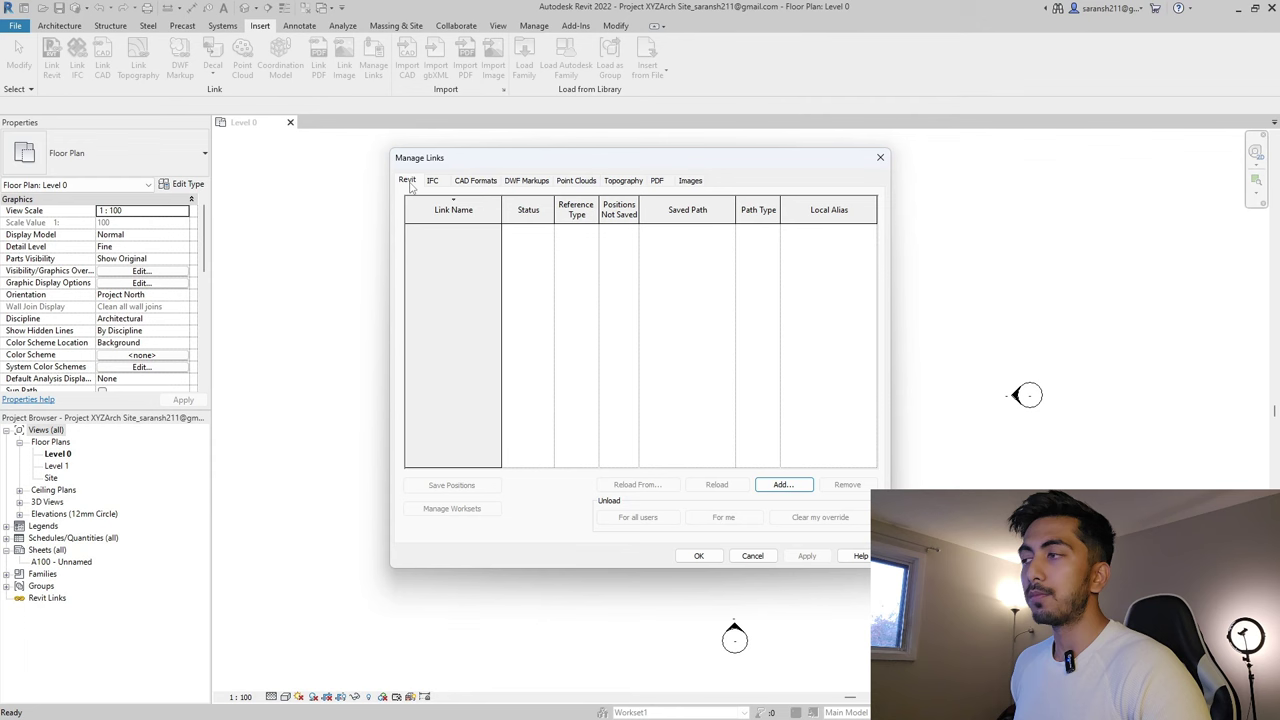
click(782, 485)
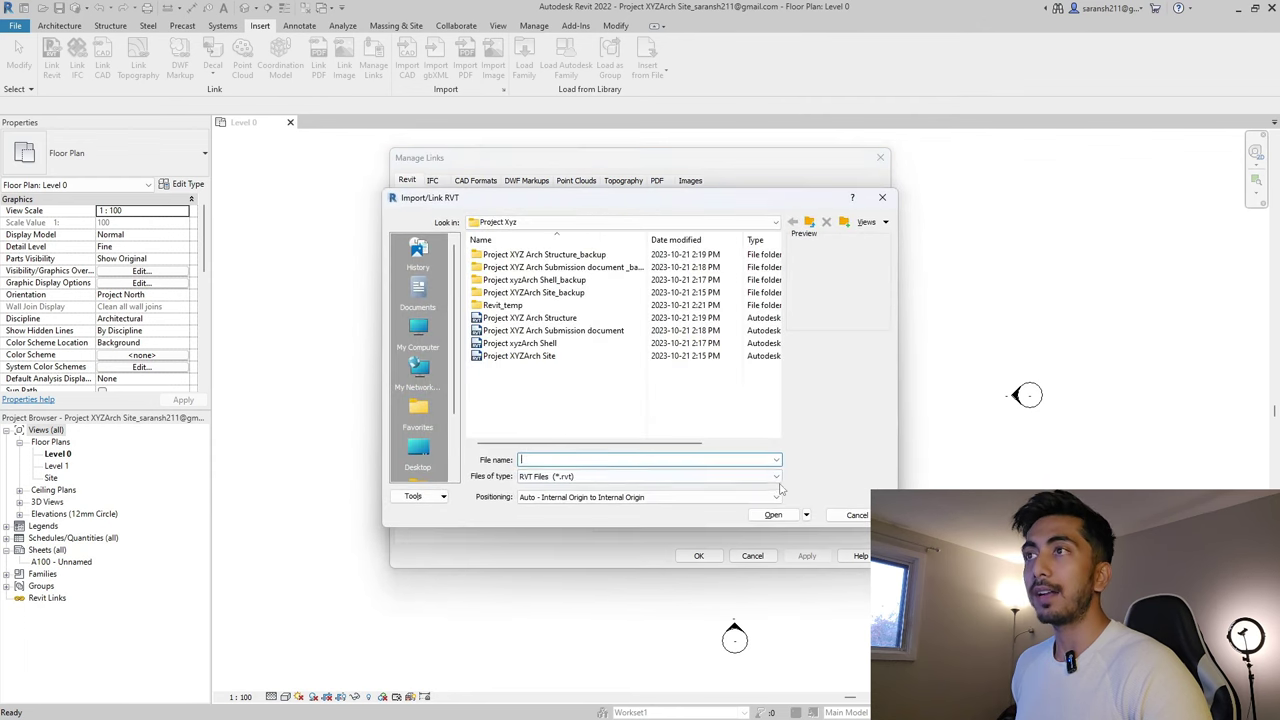
click(555, 345)
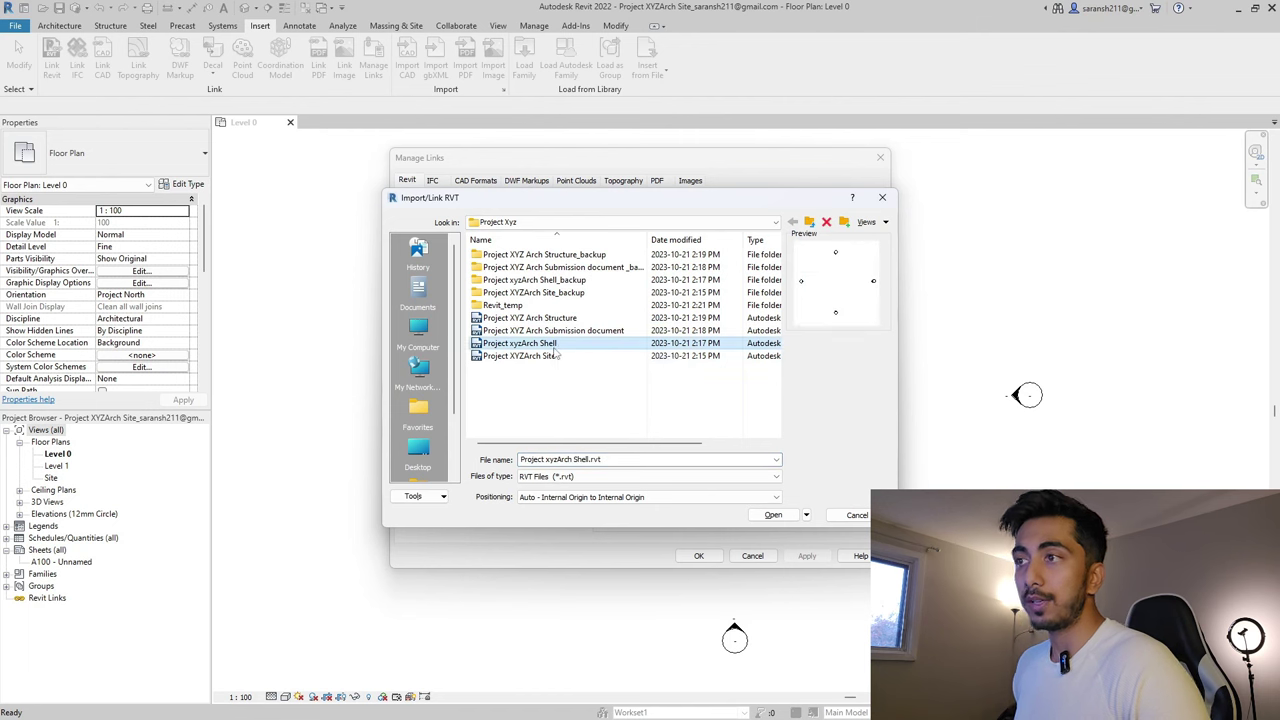
click(773, 515)
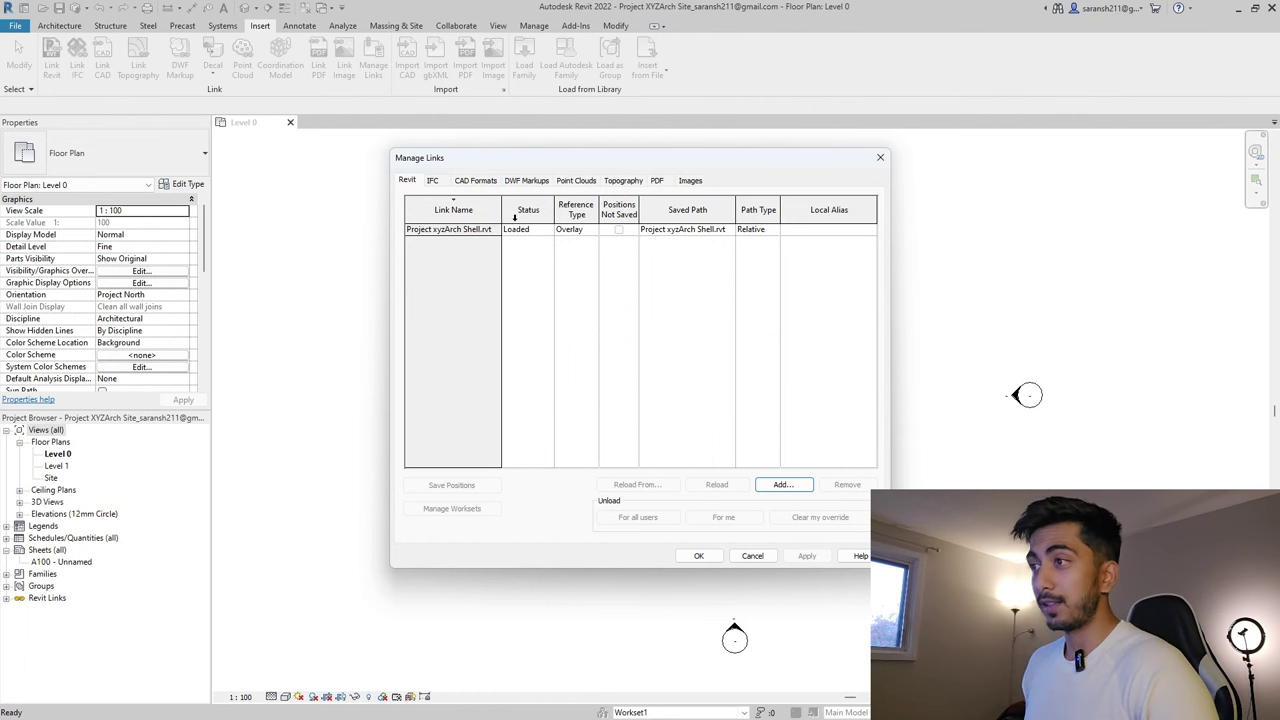
click(699, 556)
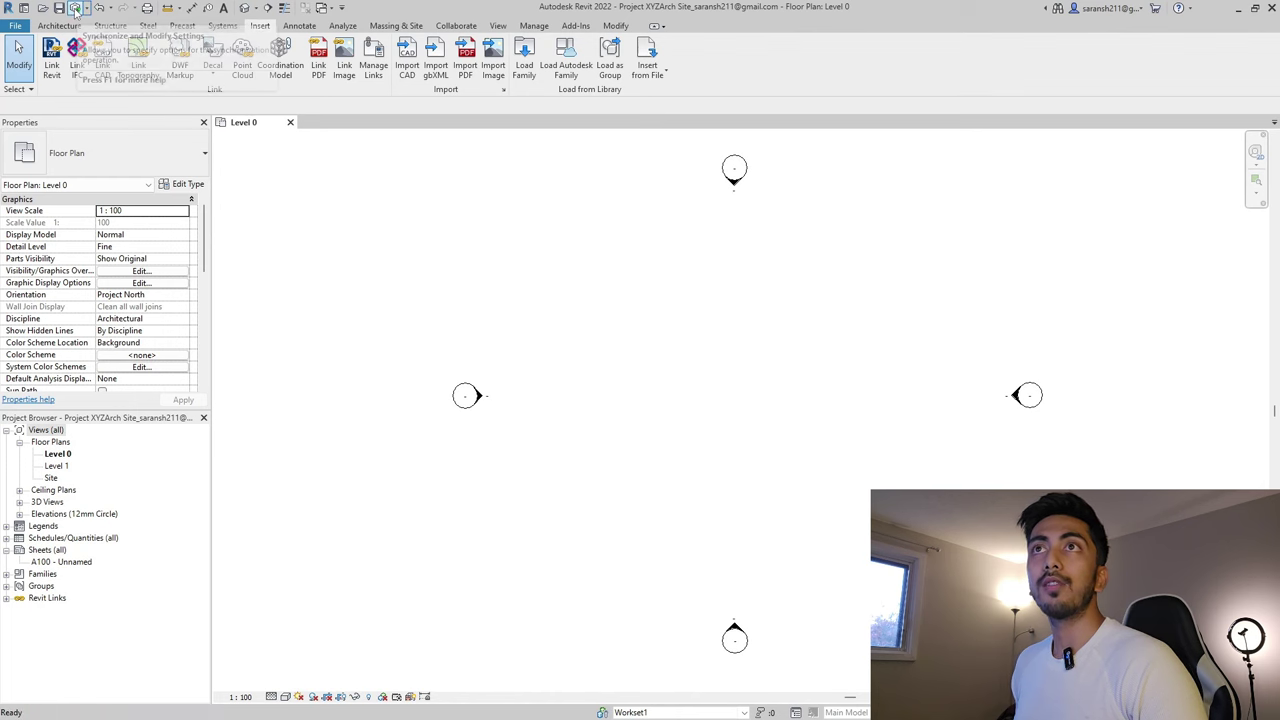
Synchronize the Project XYZArch Site model with central, then close the project
click(75, 10)
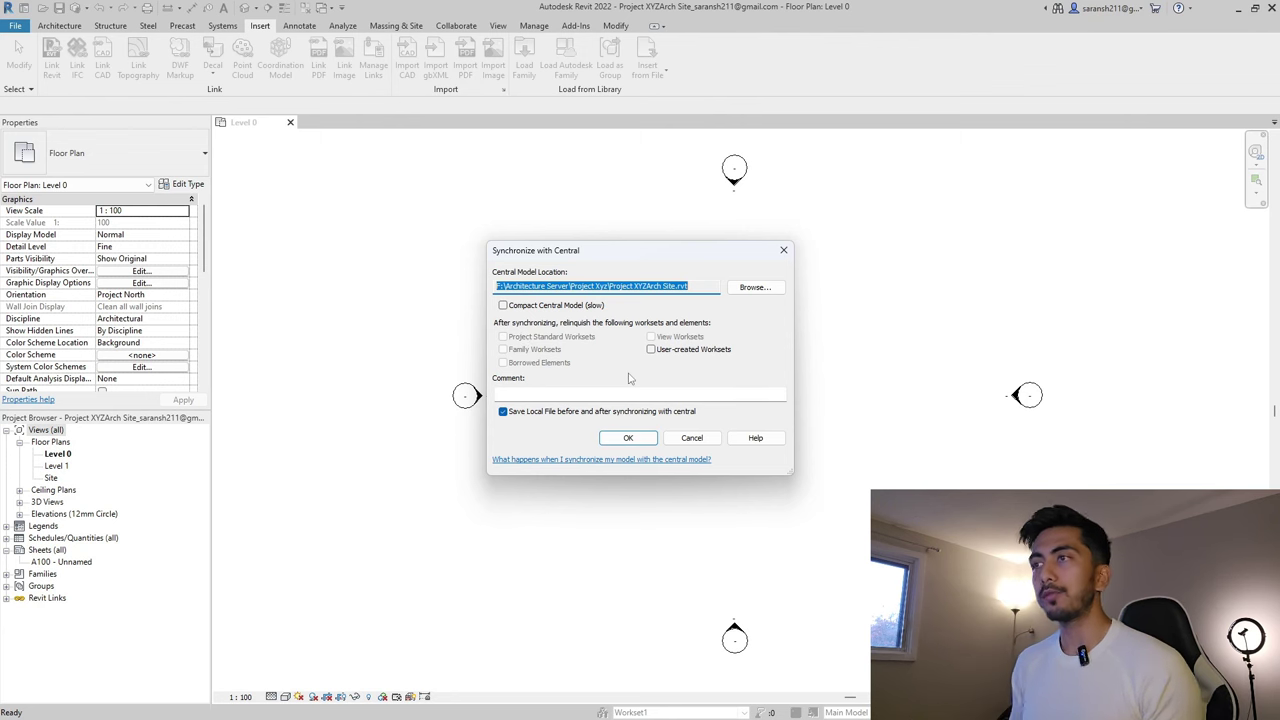
click(628, 438)
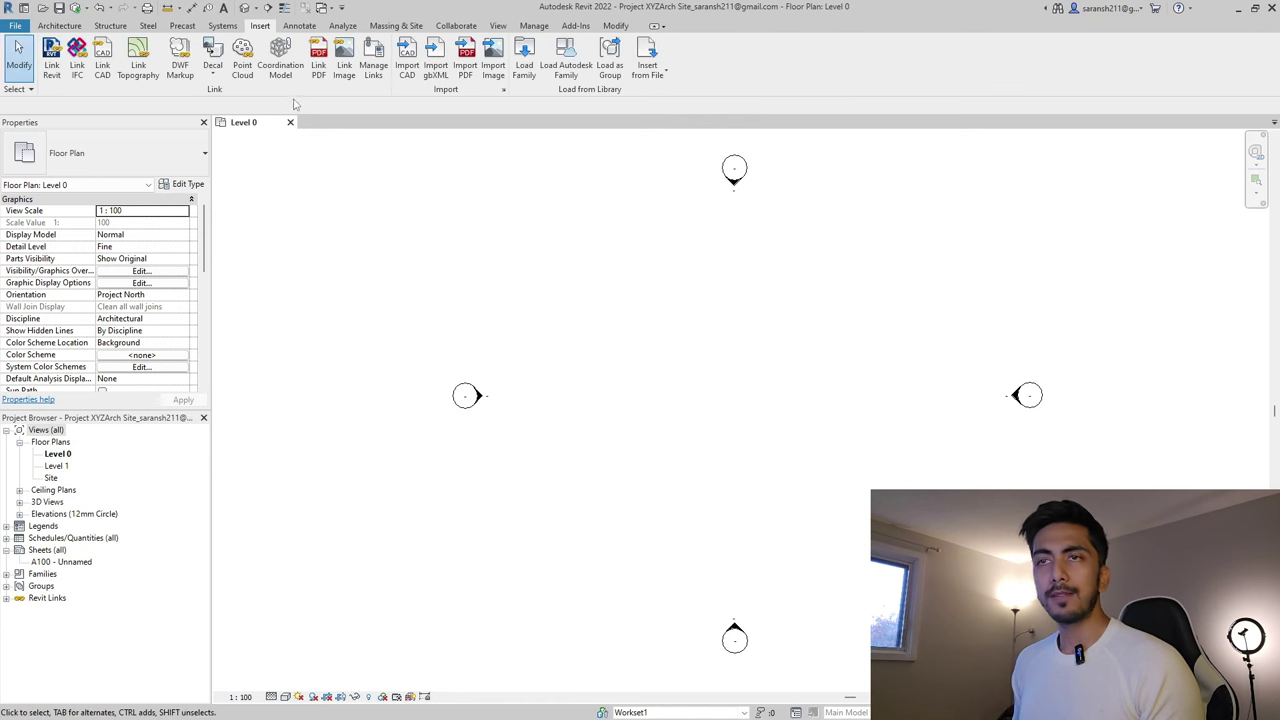
click(290, 122)
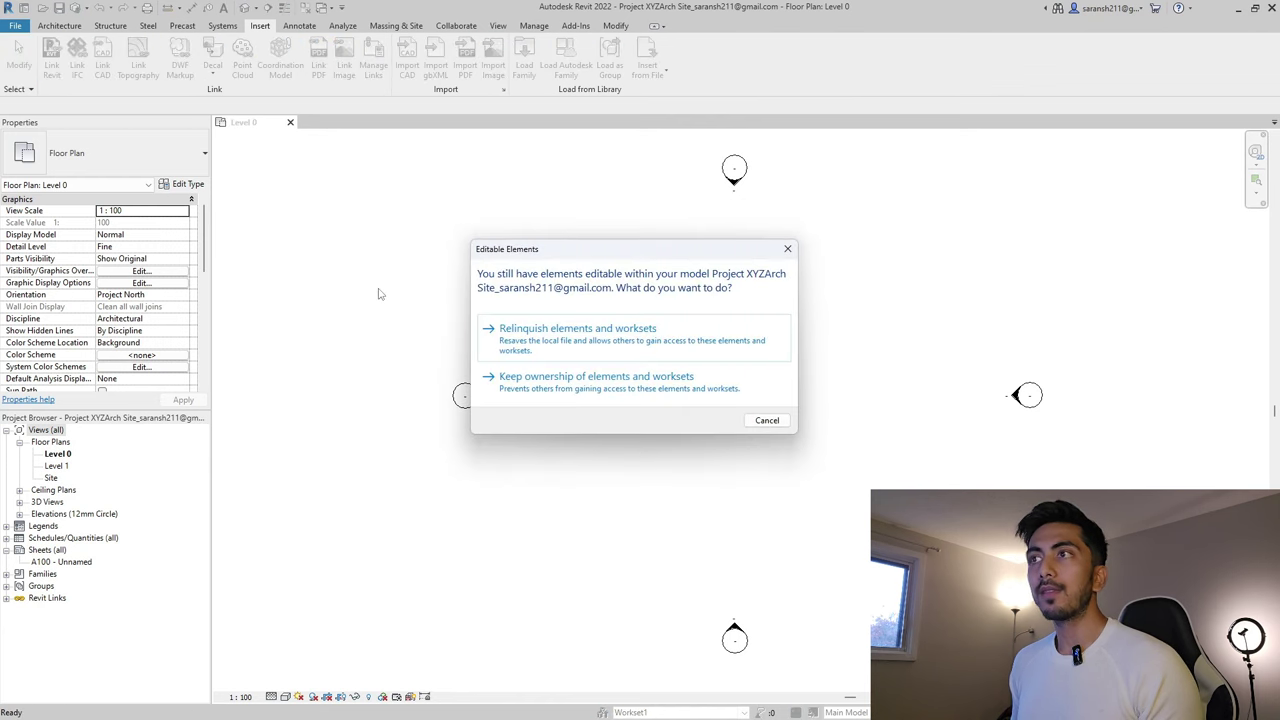
Relinquish elements and worksets on closing, then open the Project xyzArch Shell model
click(598, 331)
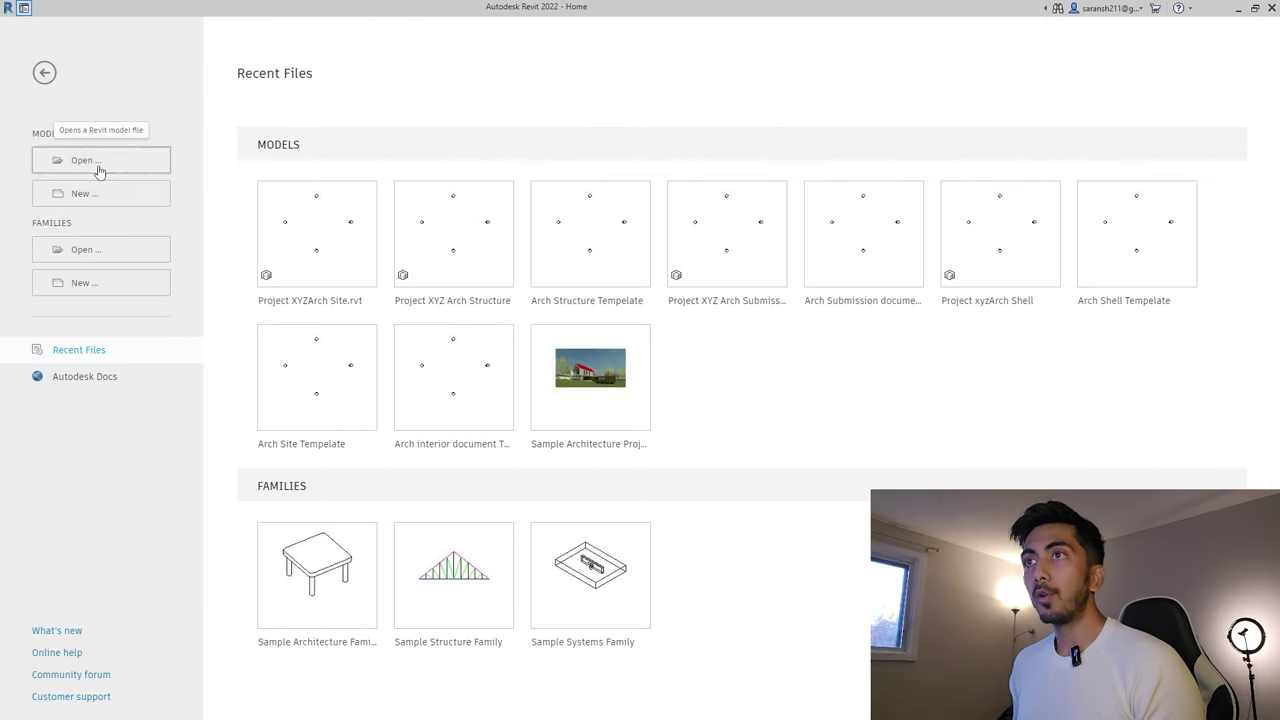
click(100, 165)
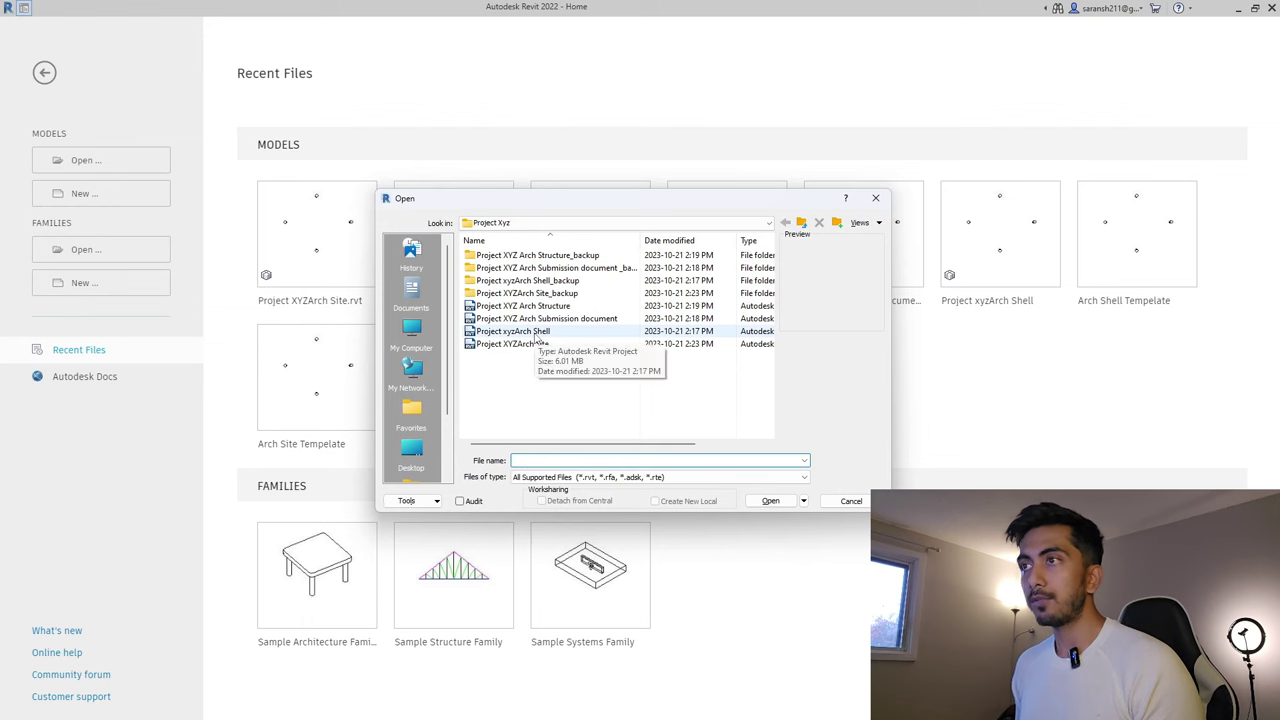
click(536, 335)
click(782, 502)
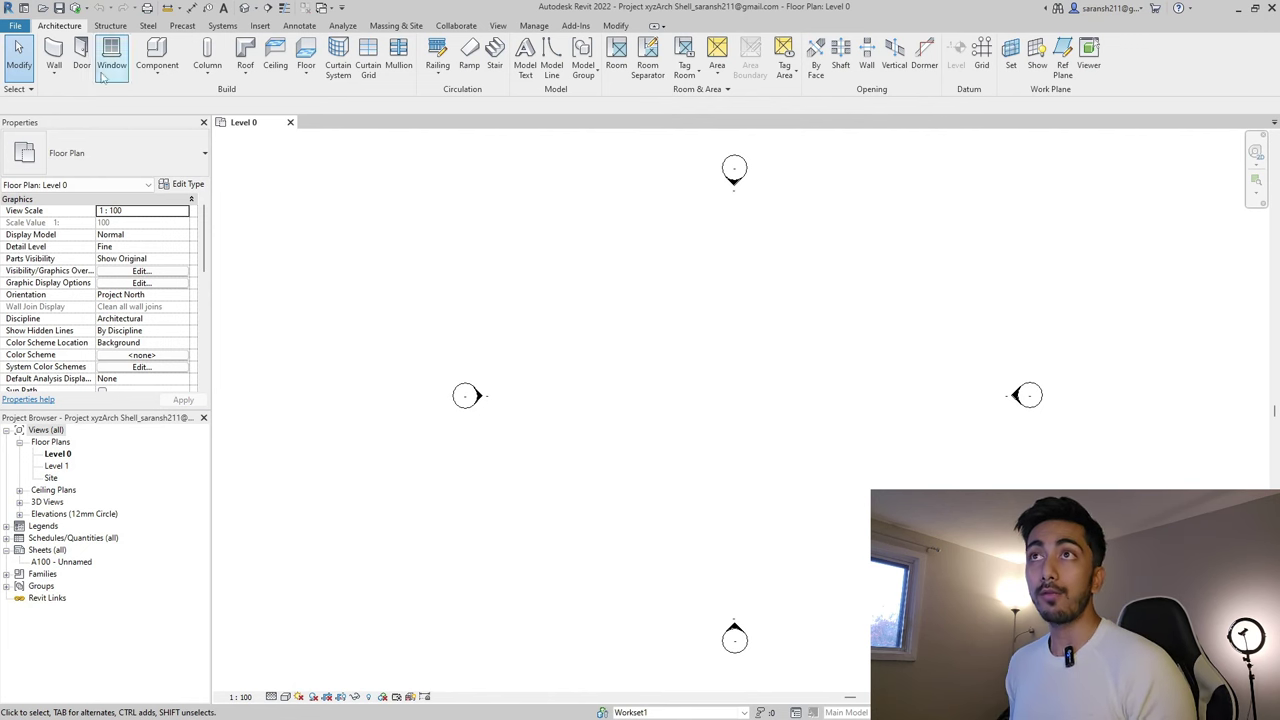
Link Project XYZArch Site.rvt into the Shell model as an Overlay, dismissing the nested links warning
click(259, 27)
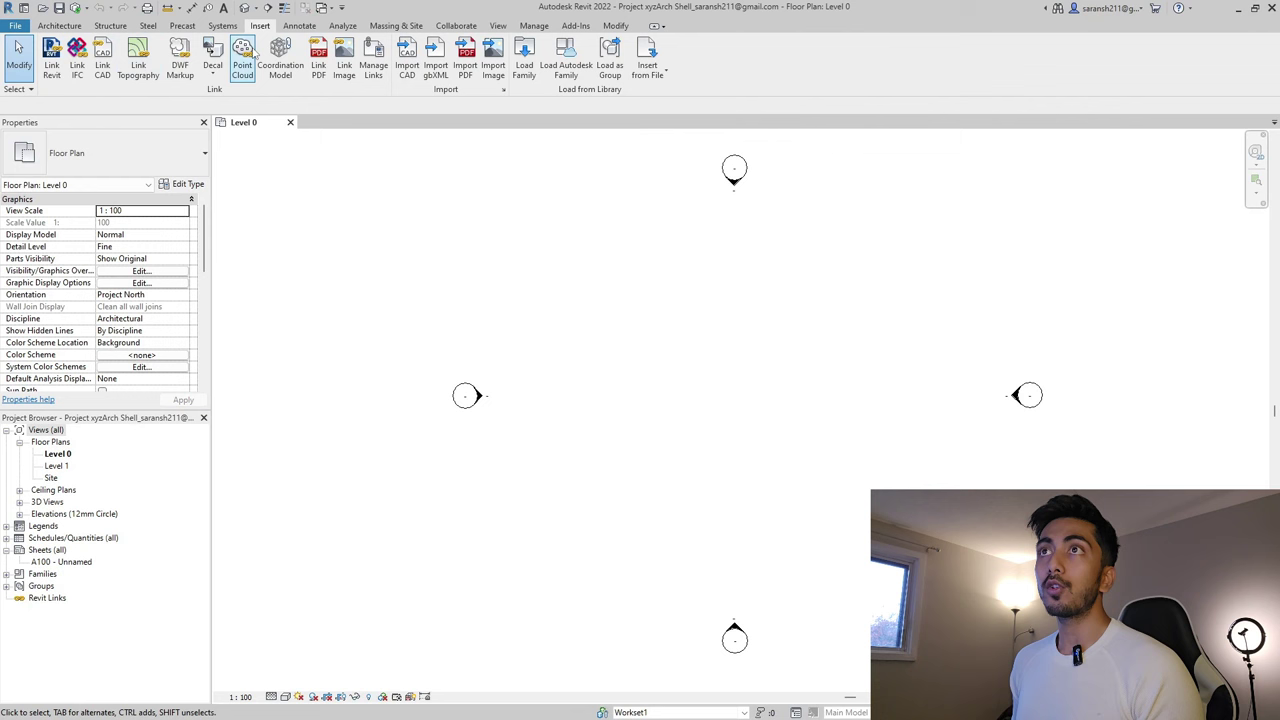
click(372, 64)
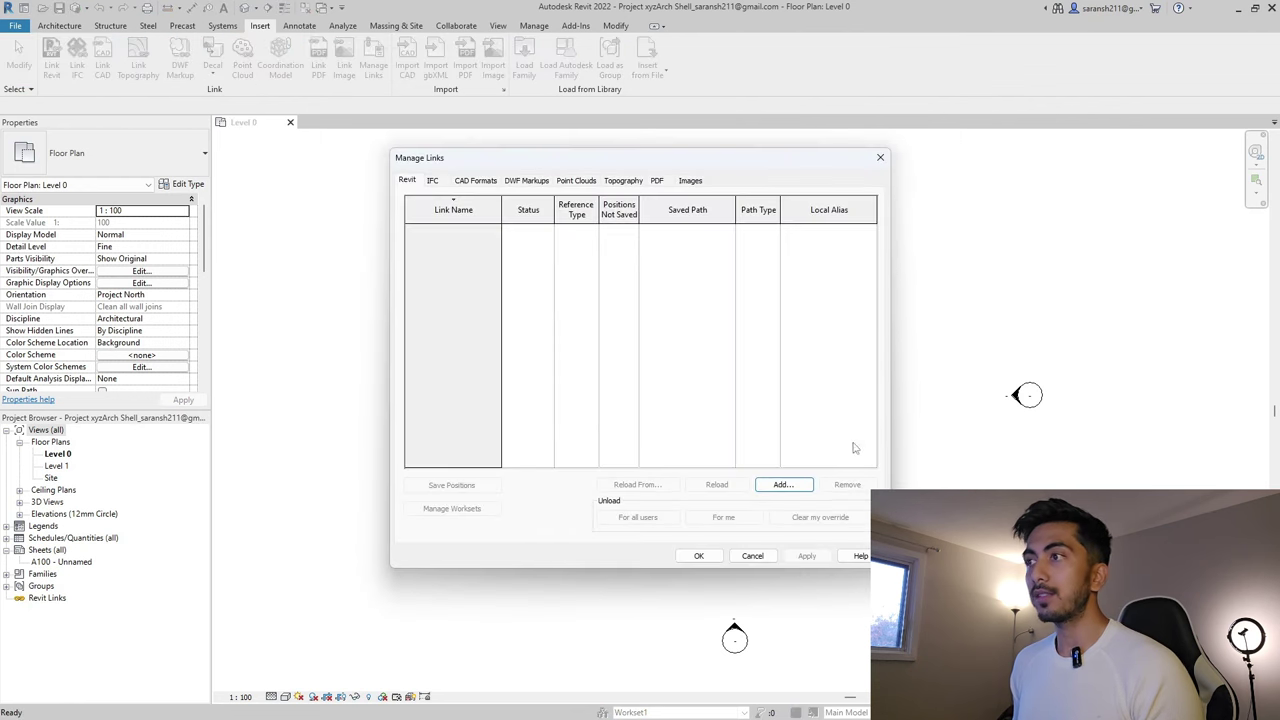
click(776, 480)
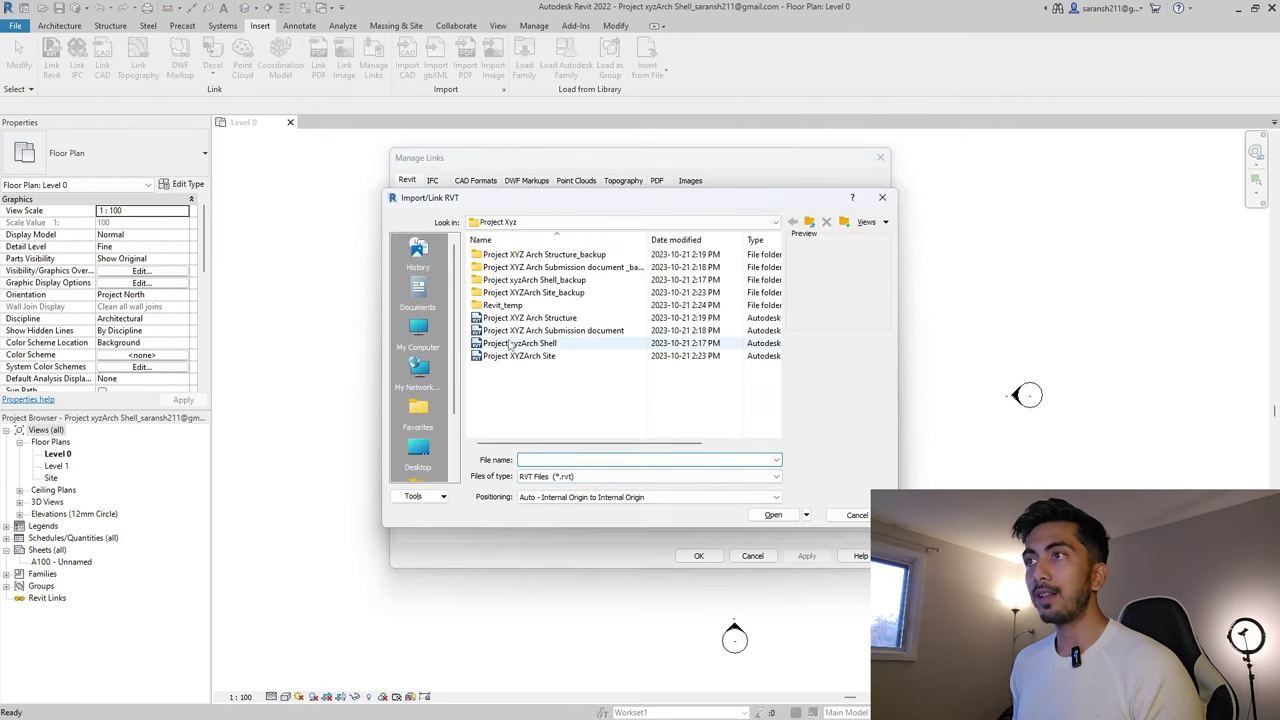
click(520, 356)
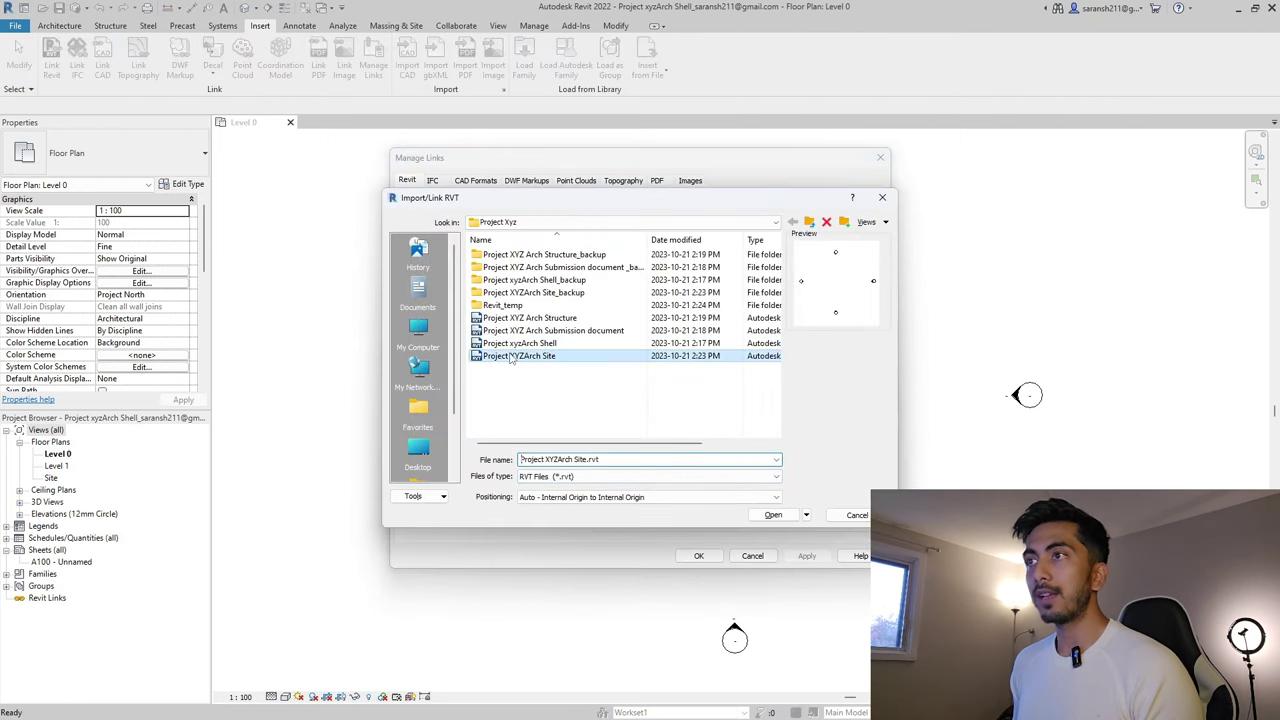
click(772, 515)
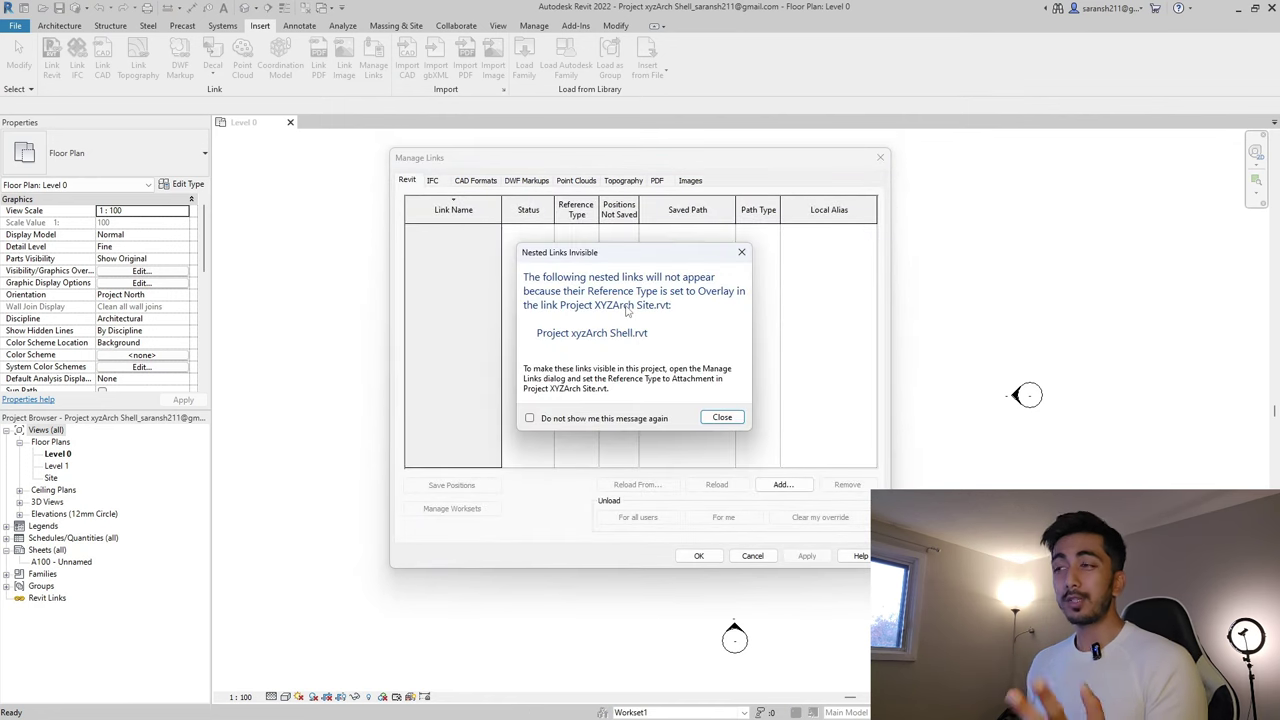
click(722, 418)
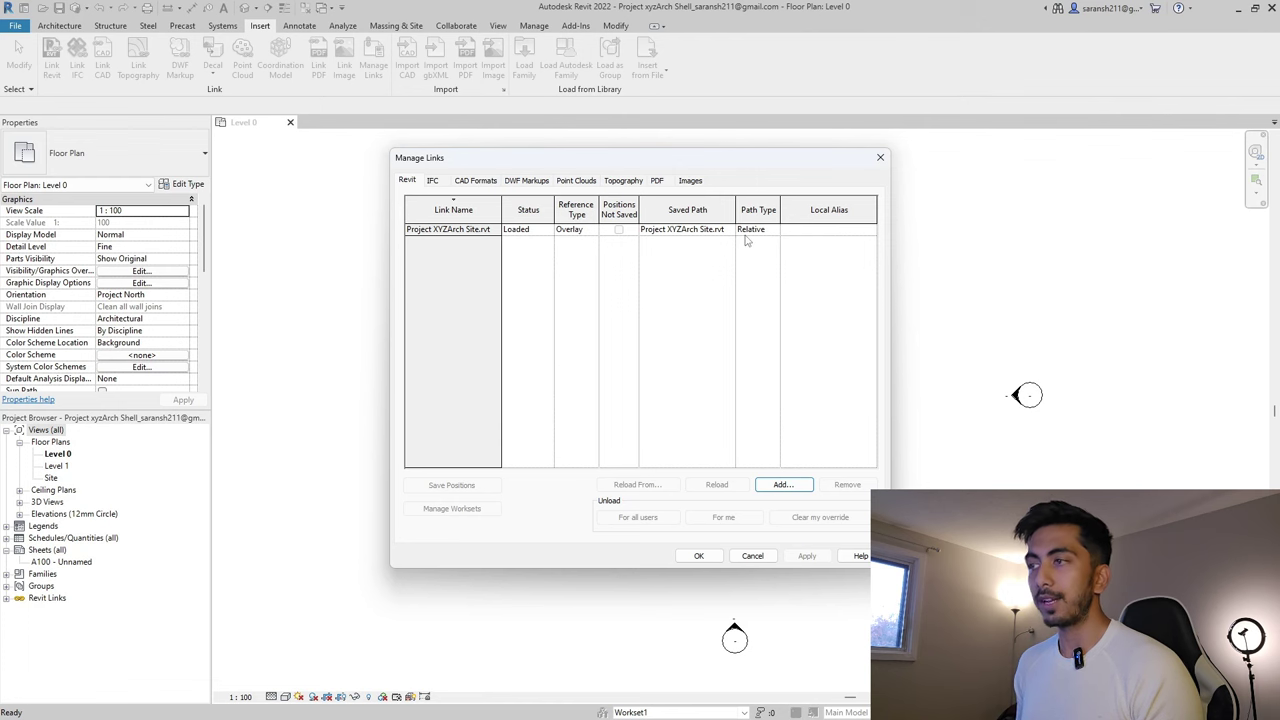
click(710, 558)
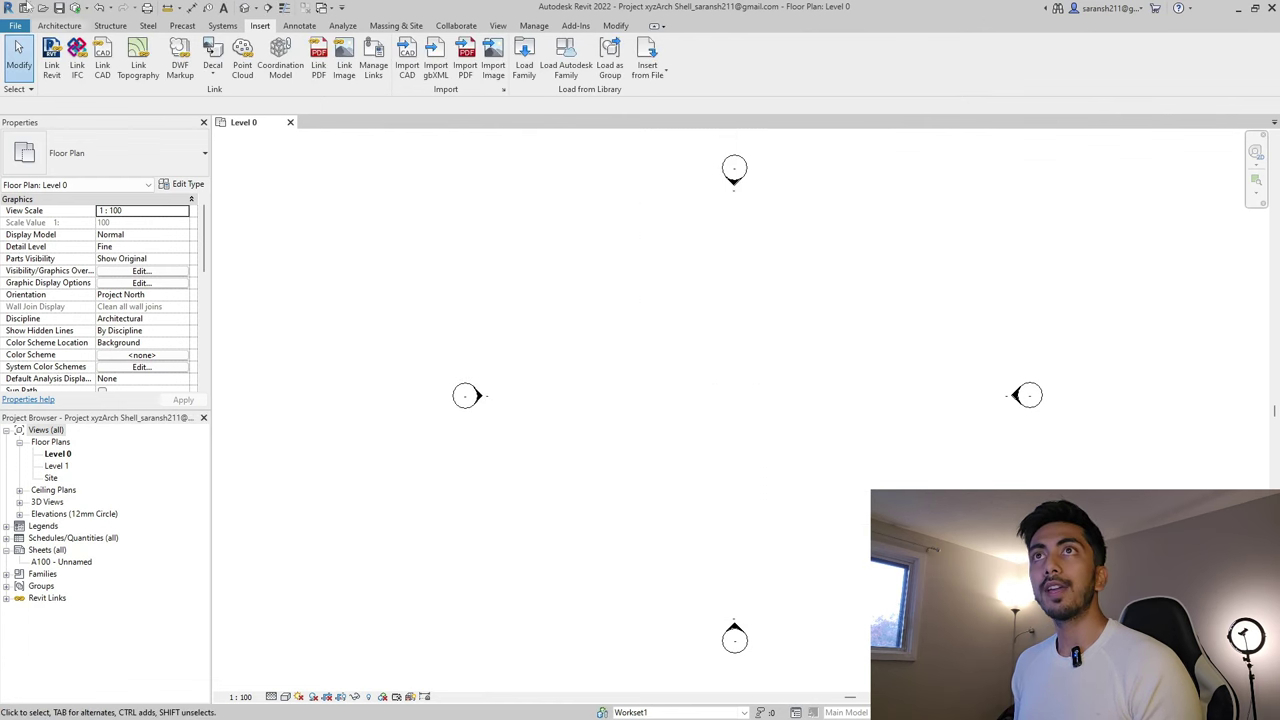
Synchronize the Shell model with central, close it relinquishing elements and worksets, and browse the Project Xyz folder
click(75, 9)
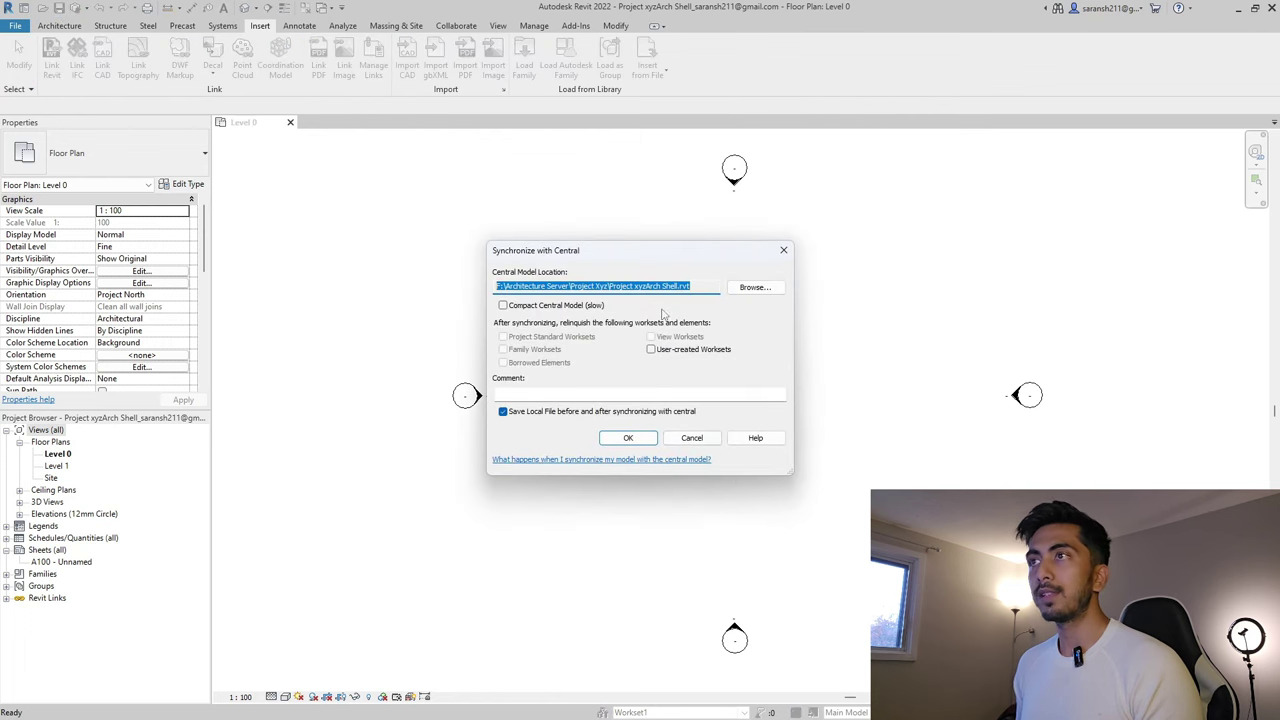
click(628, 437)
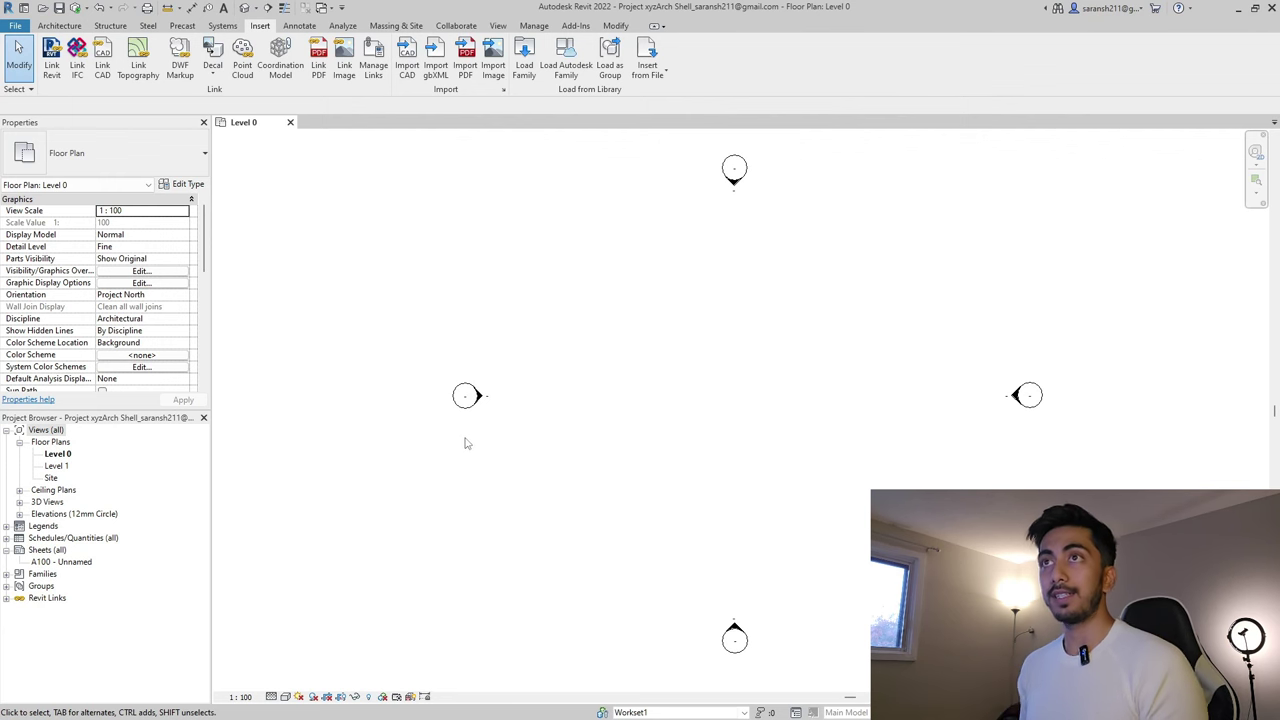
click(290, 122)
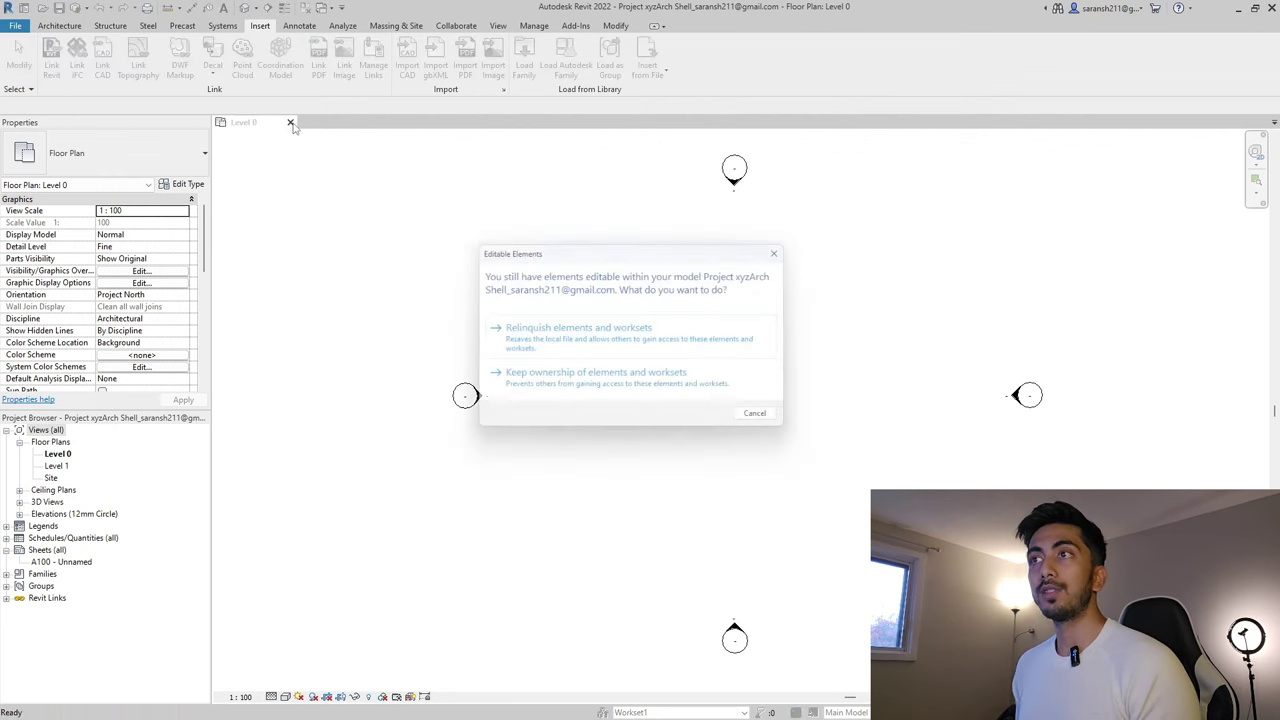
click(655, 350)
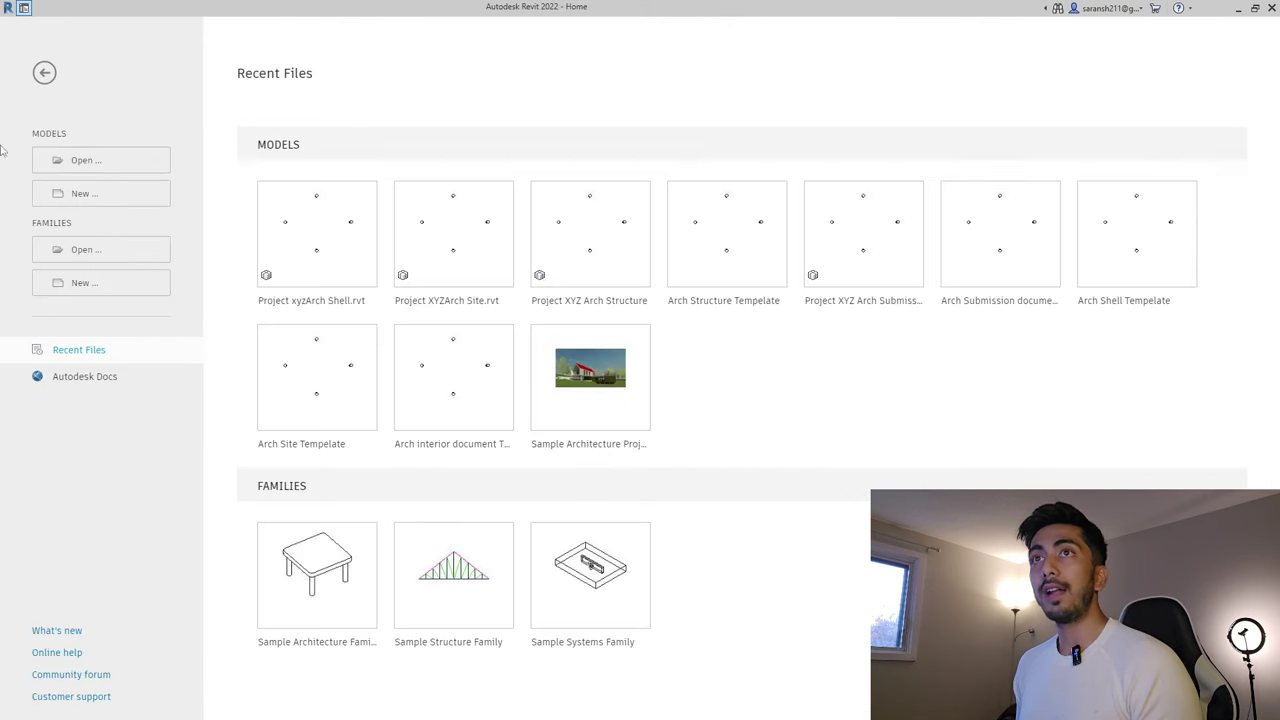
click(82, 161)
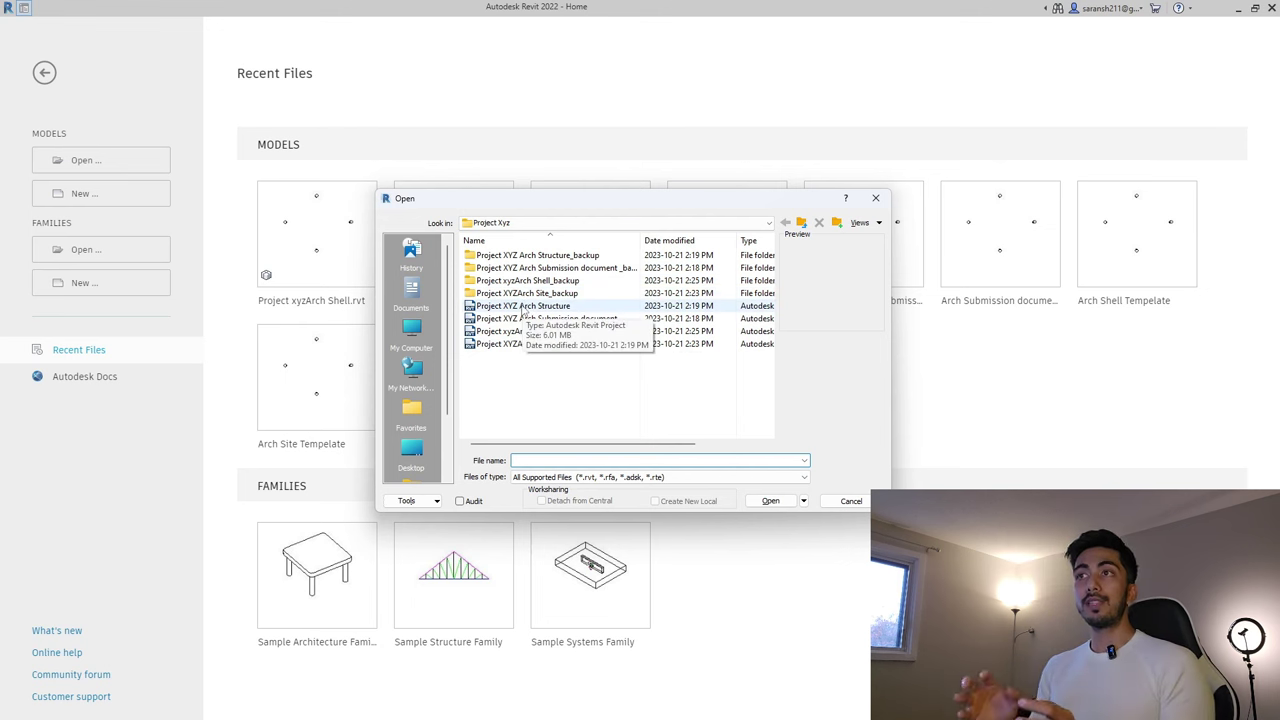
Open Project XYZ Arch Structure.rvt as a new local copy
click(523, 306)
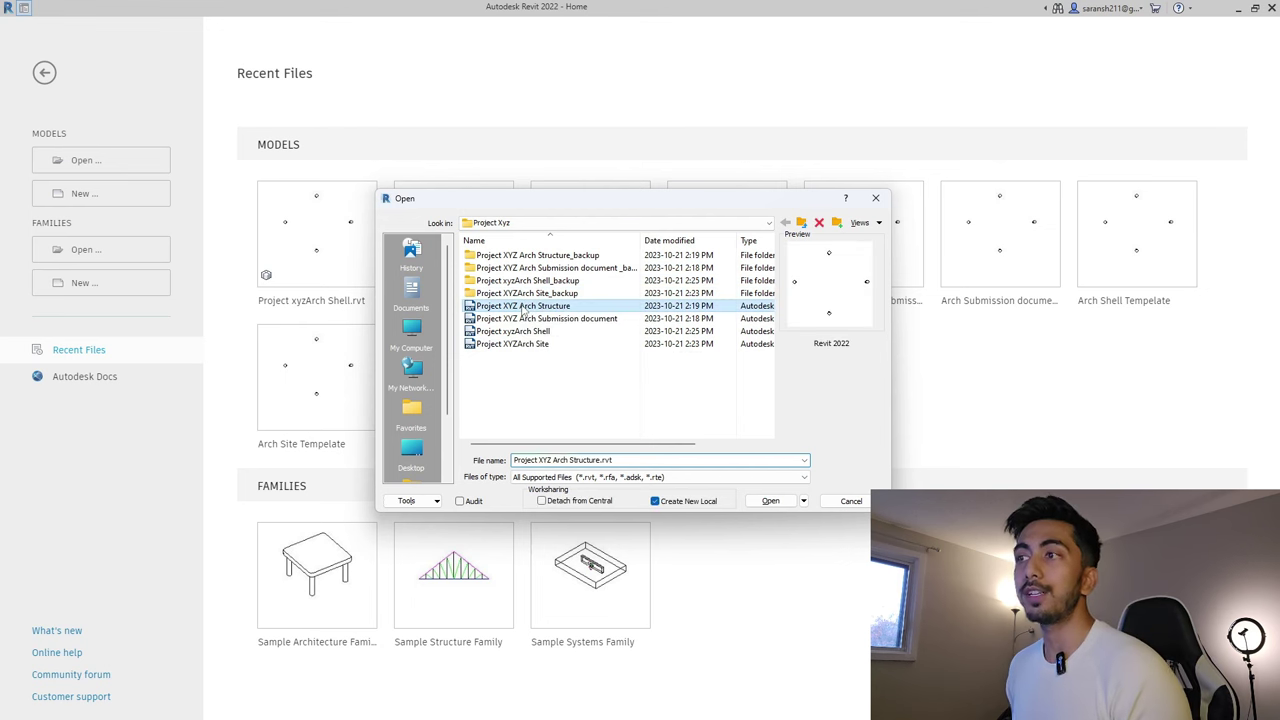
click(770, 501)
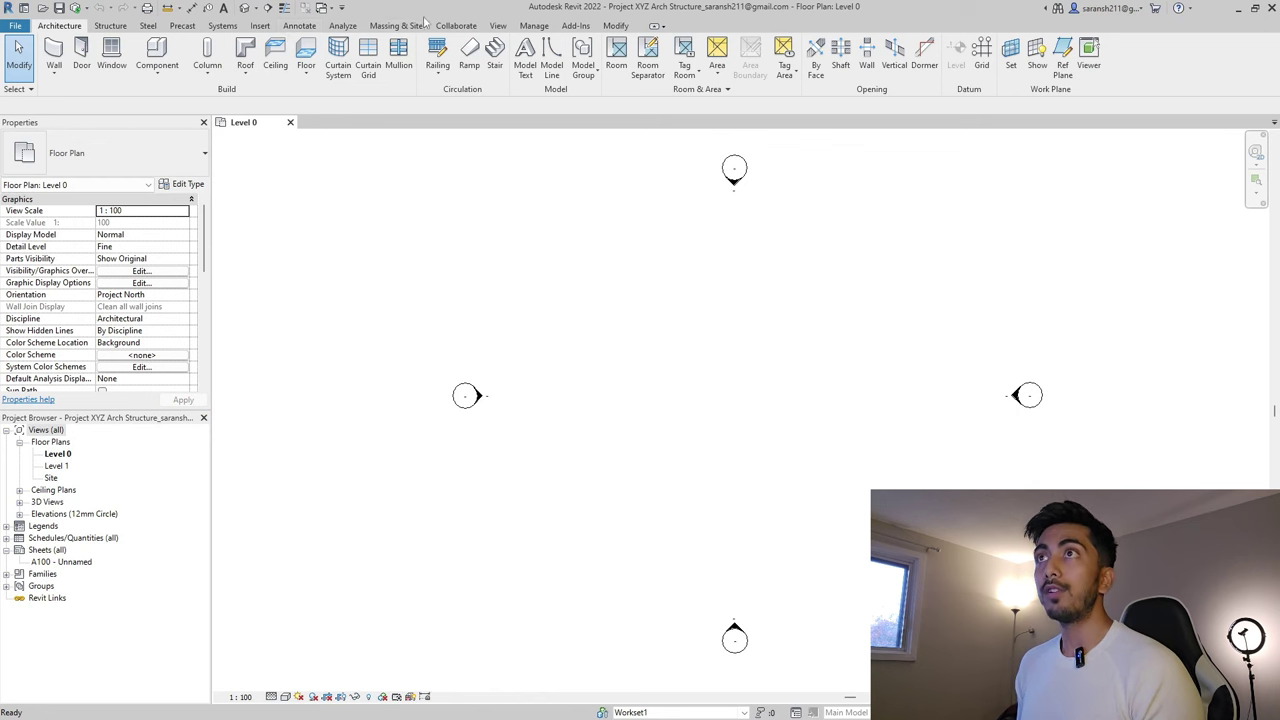
Link Project xyzArch Shell.rvt into the Structure model through Manage Links, dismissing the nested links warning
click(262, 26)
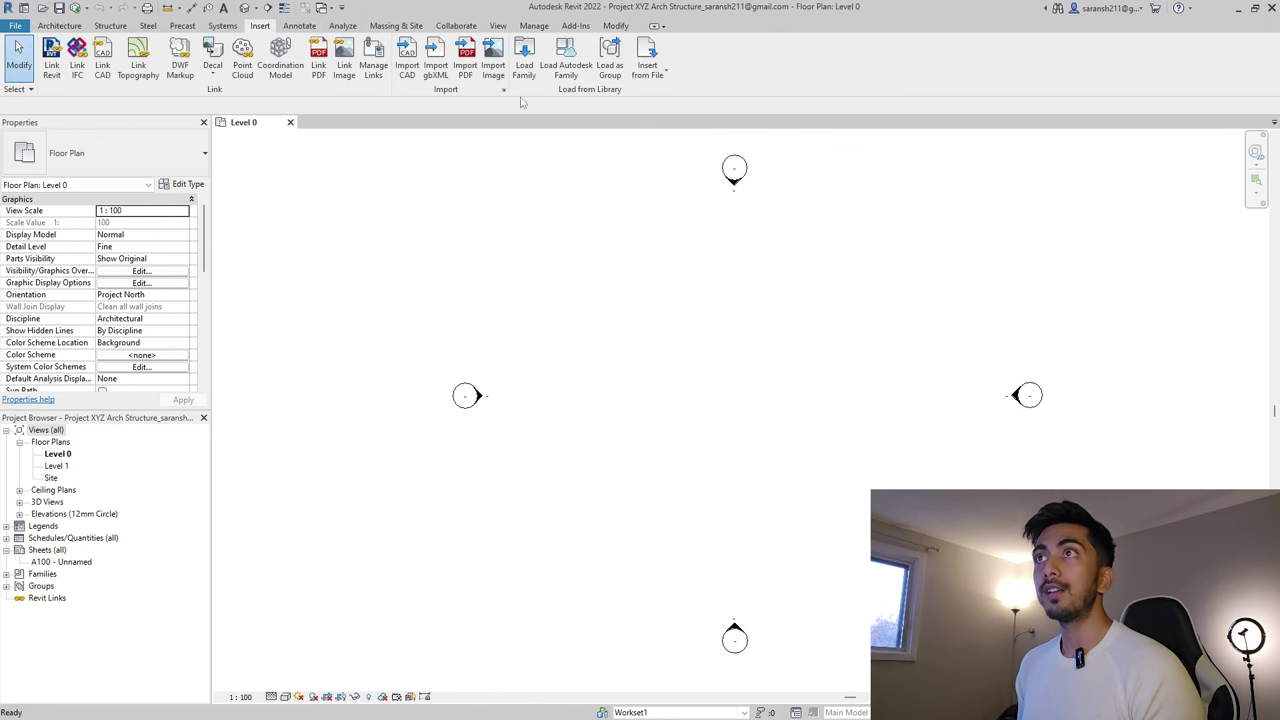
click(373, 58)
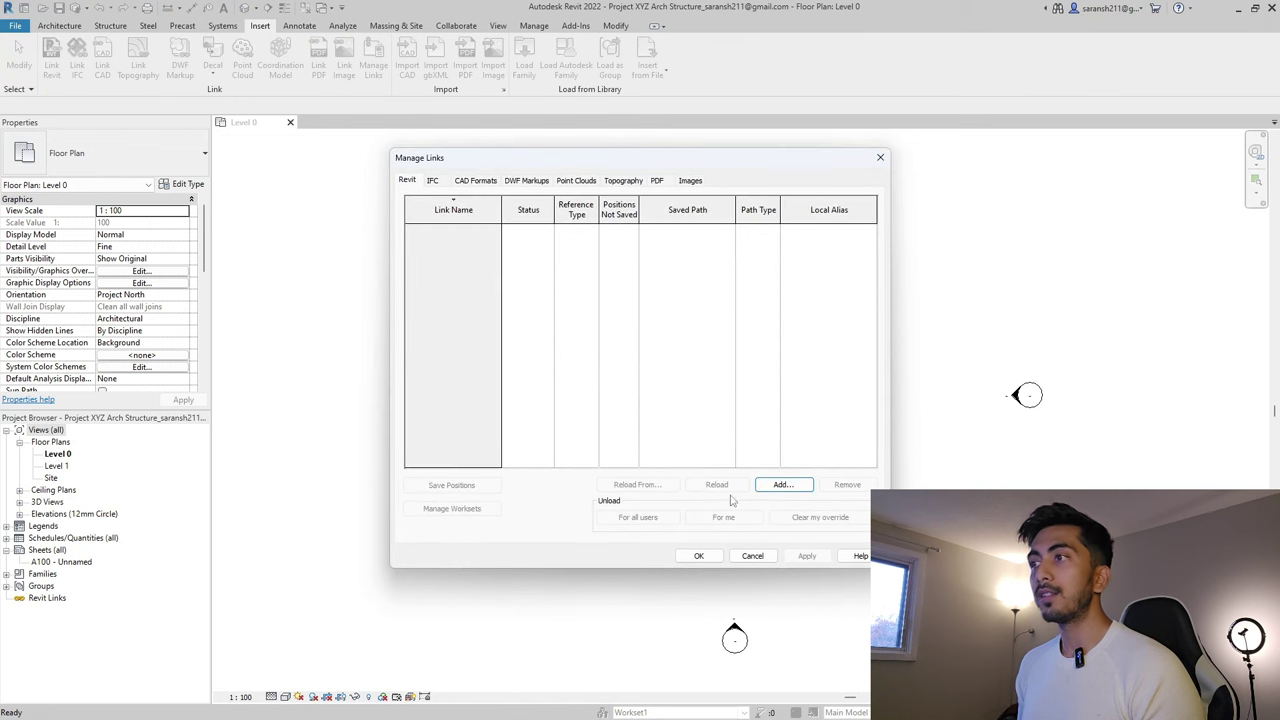
click(792, 487)
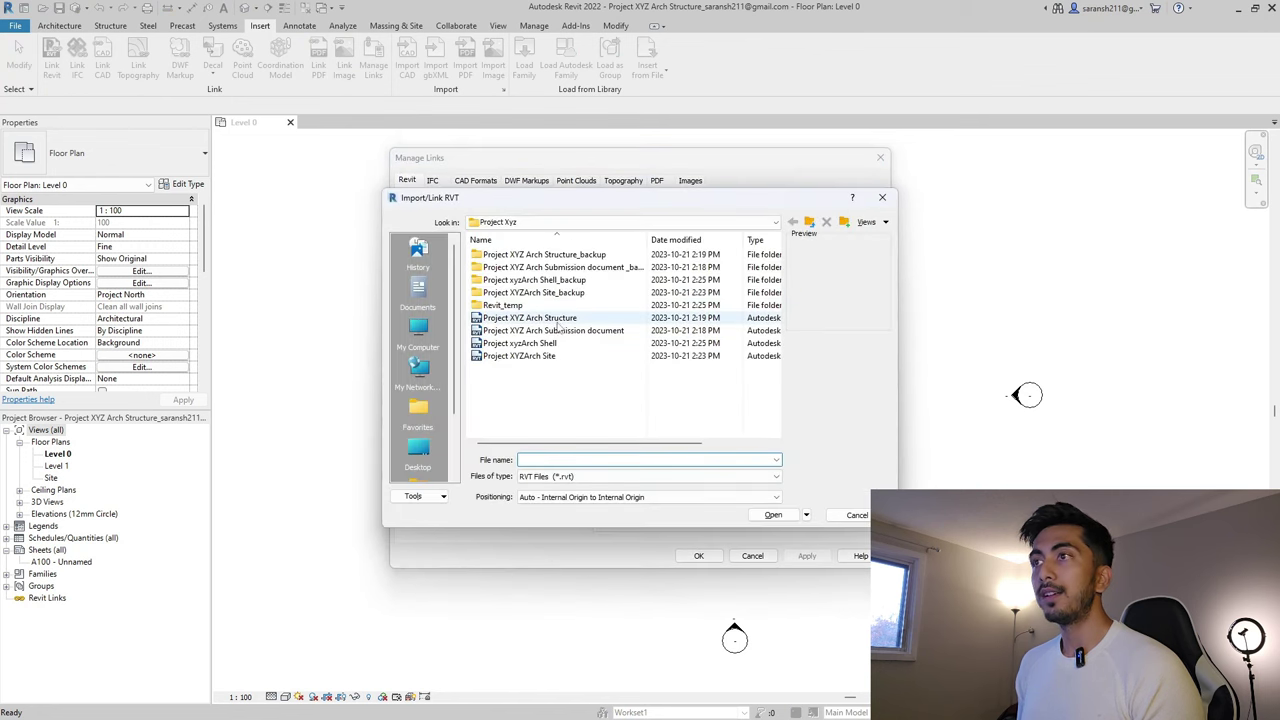
click(563, 345)
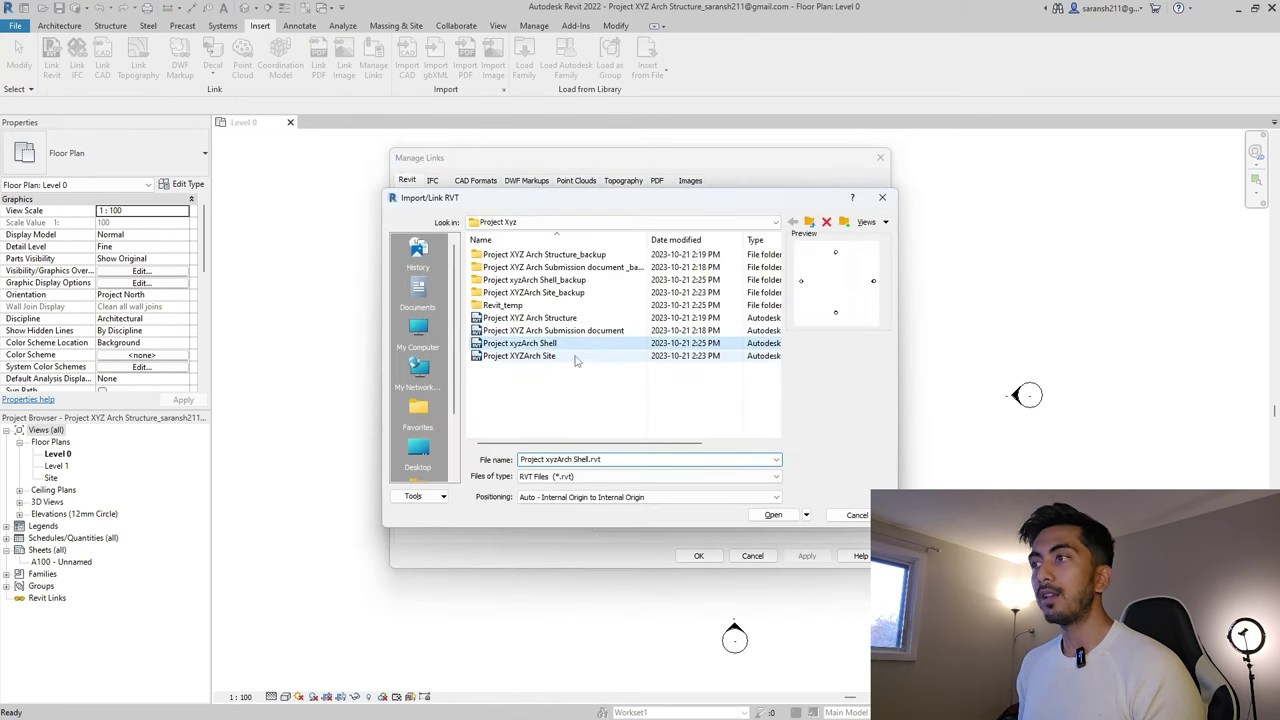
click(773, 514)
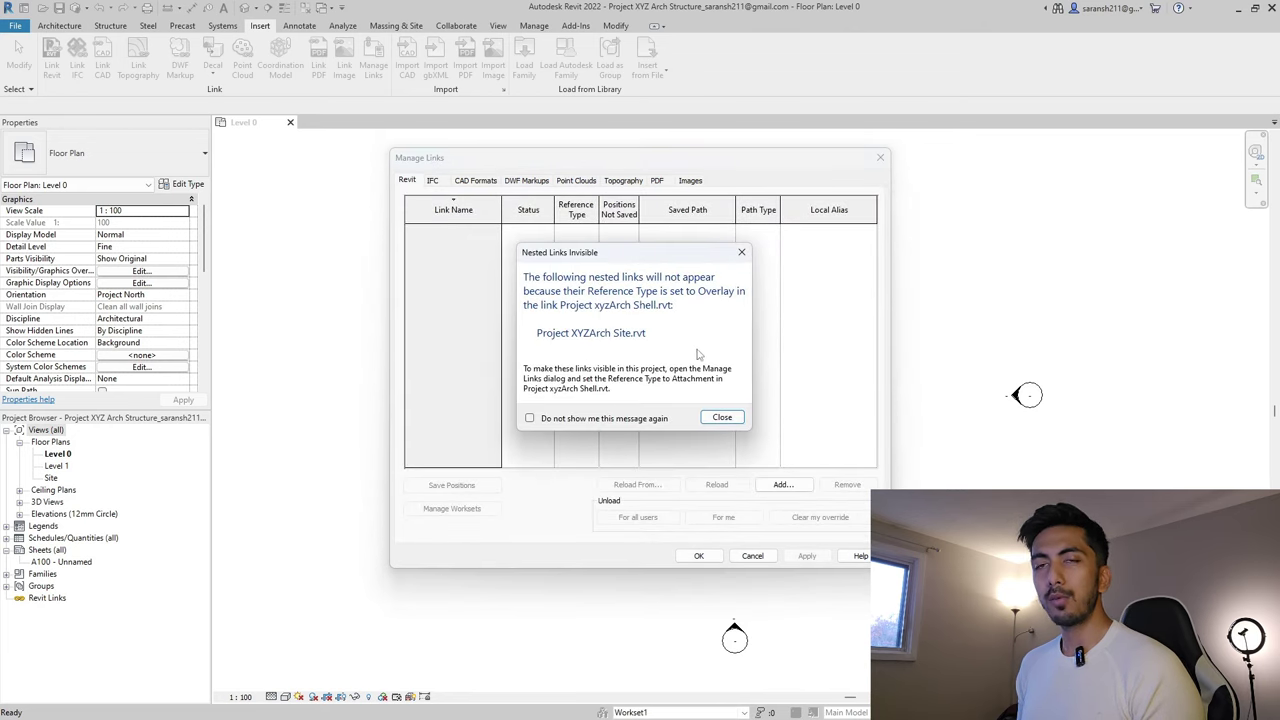
click(723, 421)
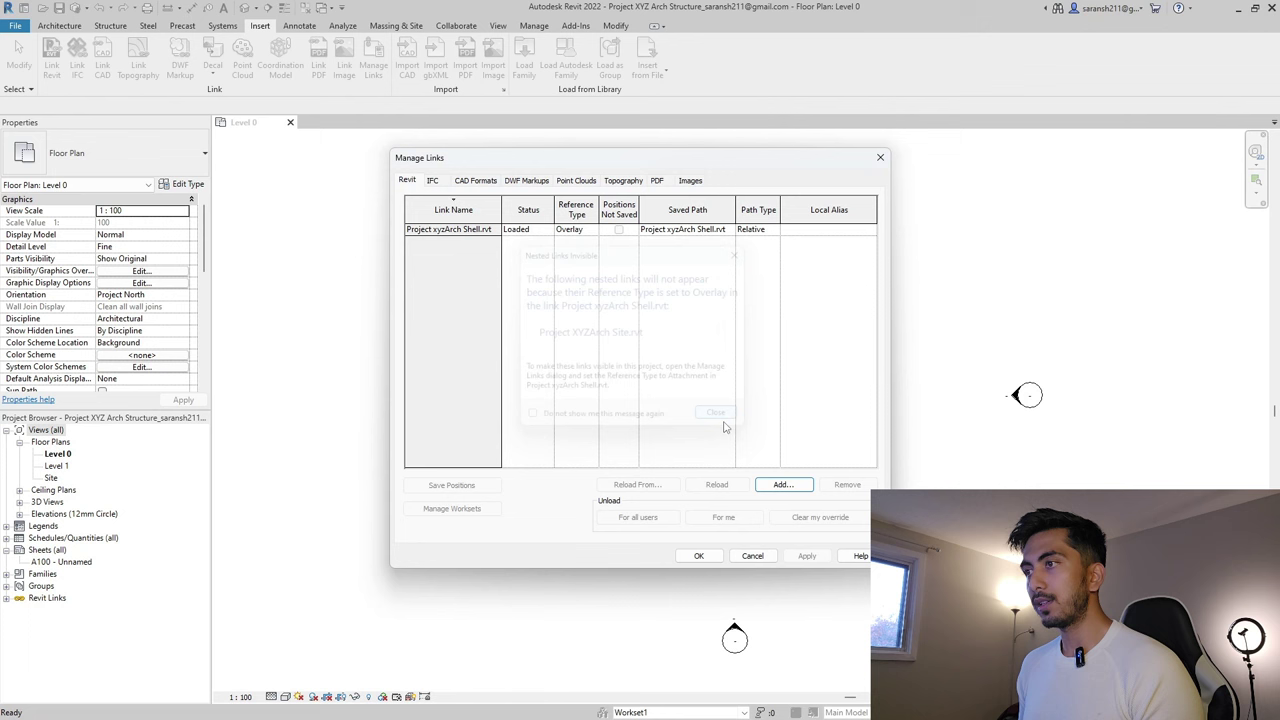
click(698, 556)
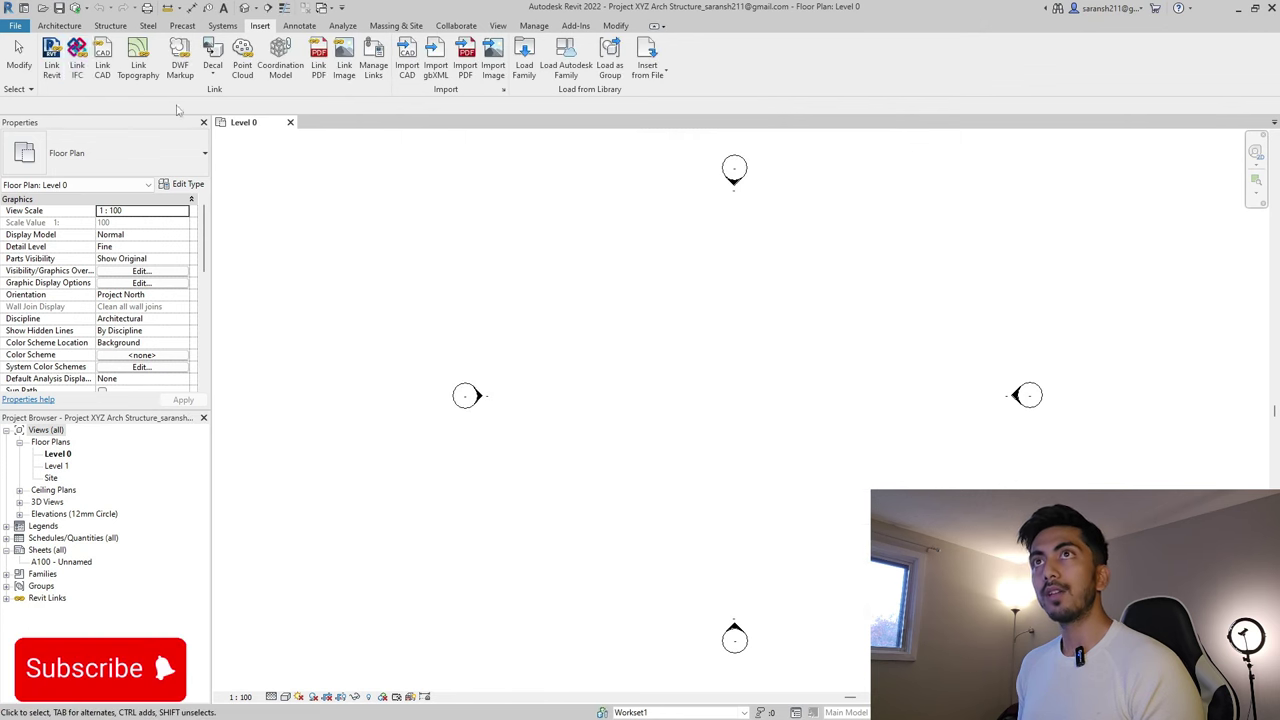
Add a second link to Project XYZArch Site.rvt and close Manage Links
click(373, 67)
click(783, 484)
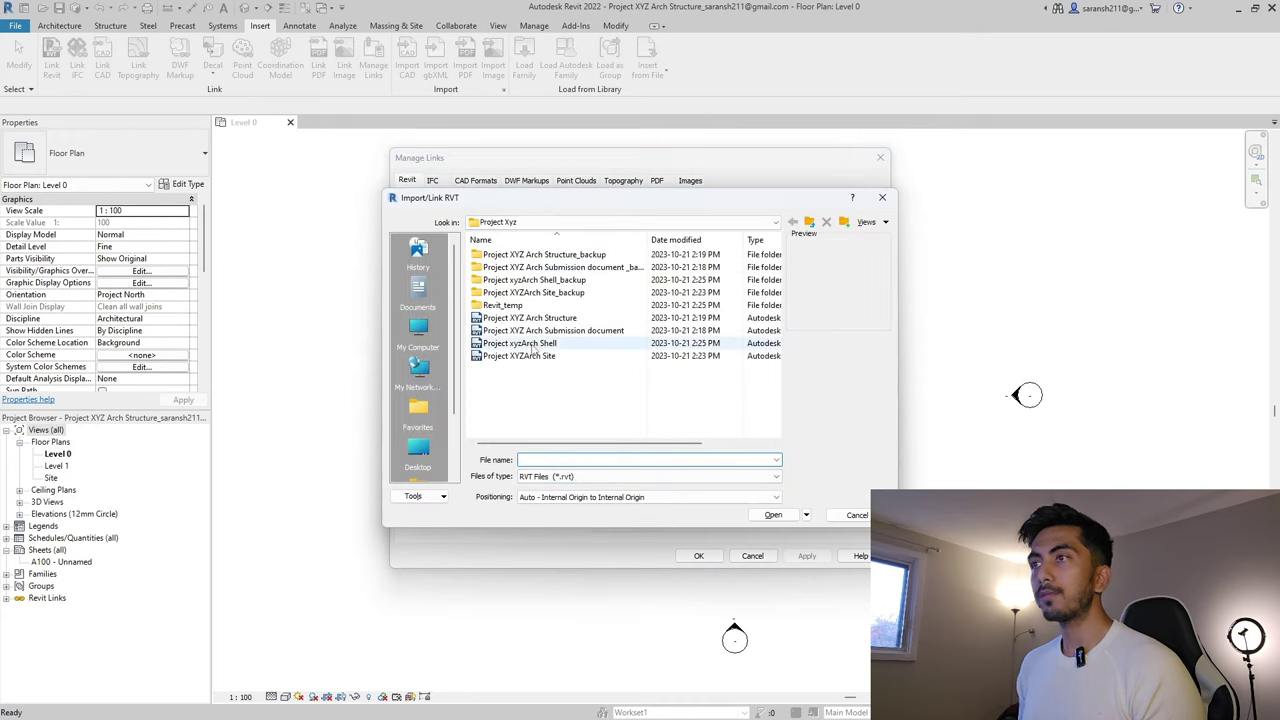
click(539, 357)
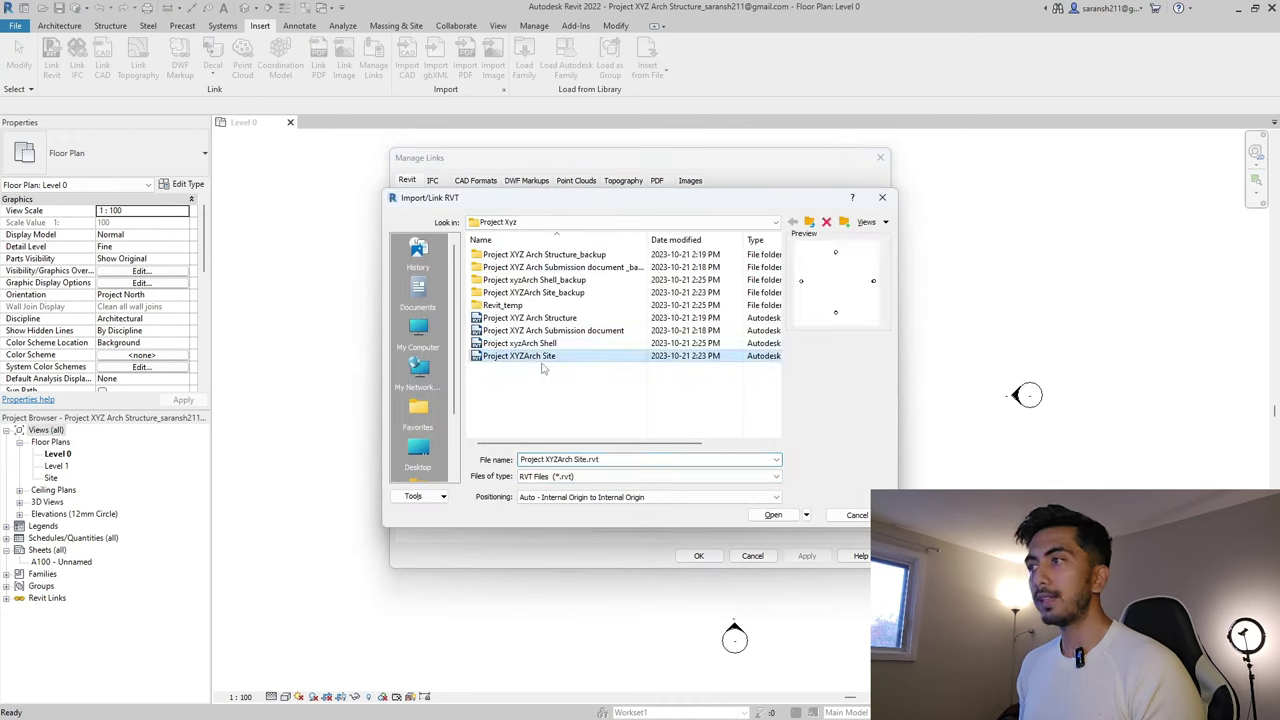
click(773, 514)
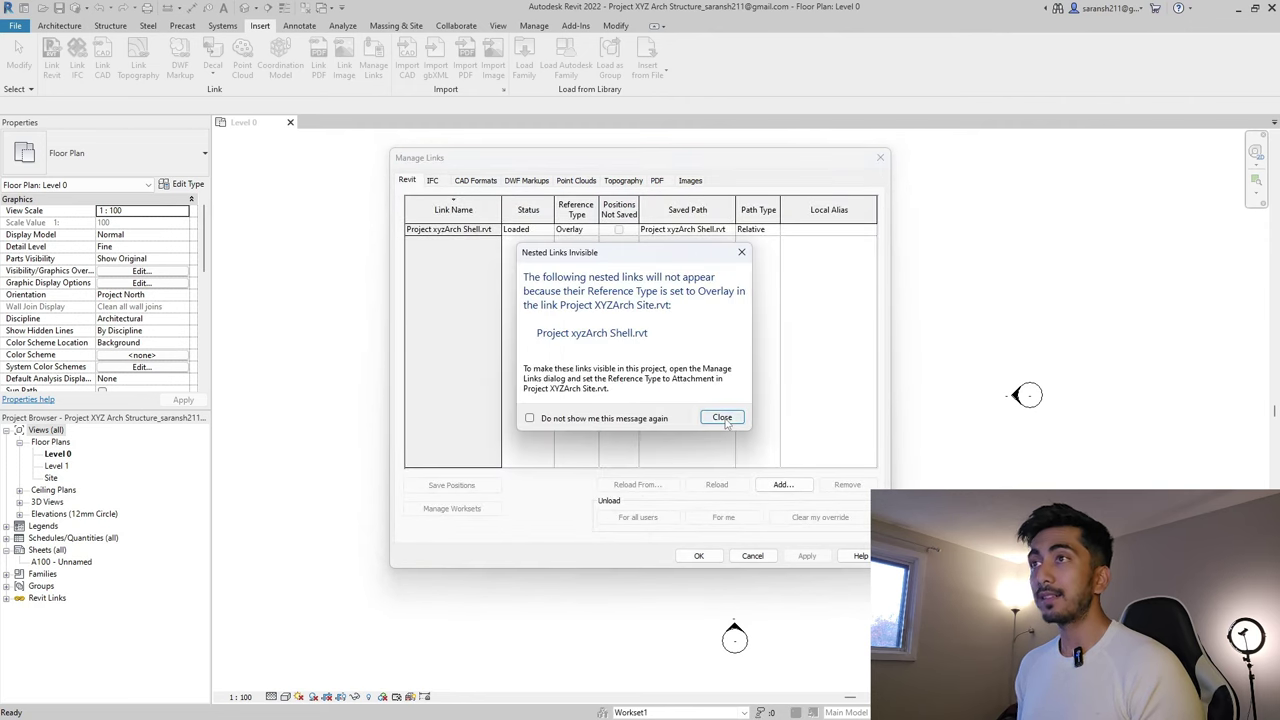
click(722, 418)
click(699, 556)
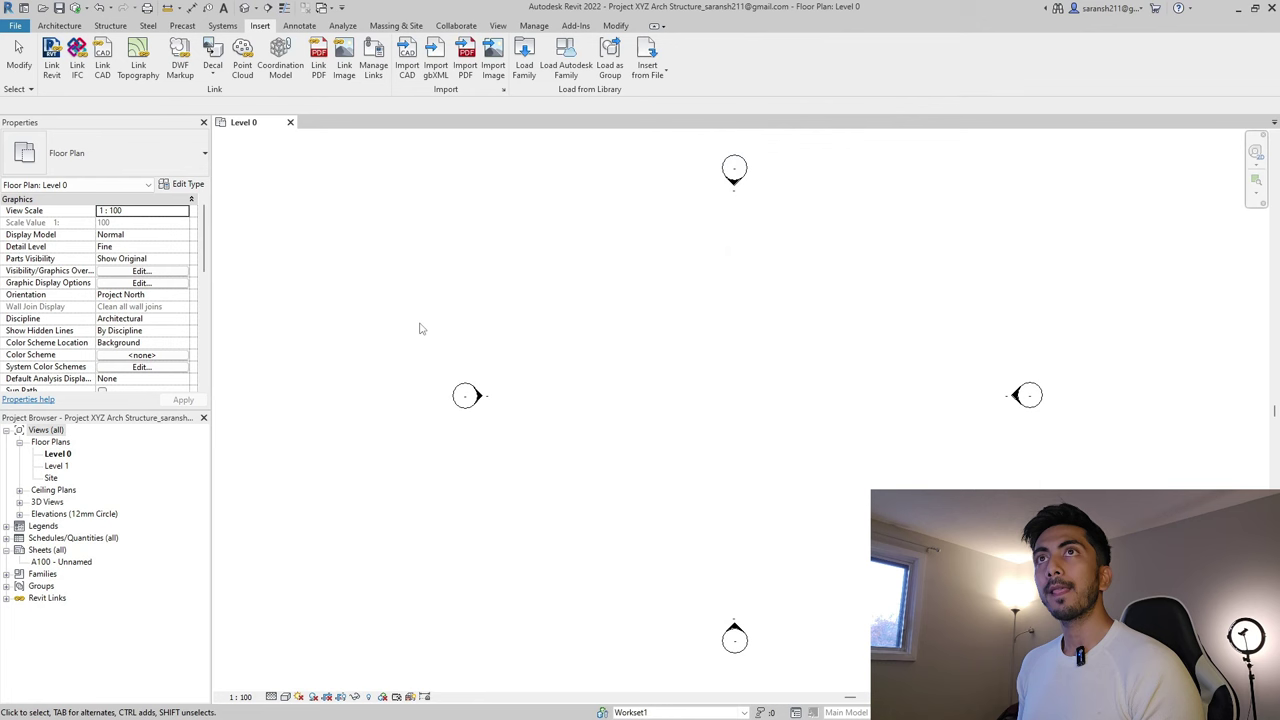
Synchronize the Structure model with central via SY, then close it relinquishing elements and worksets
key(s)
key(y)
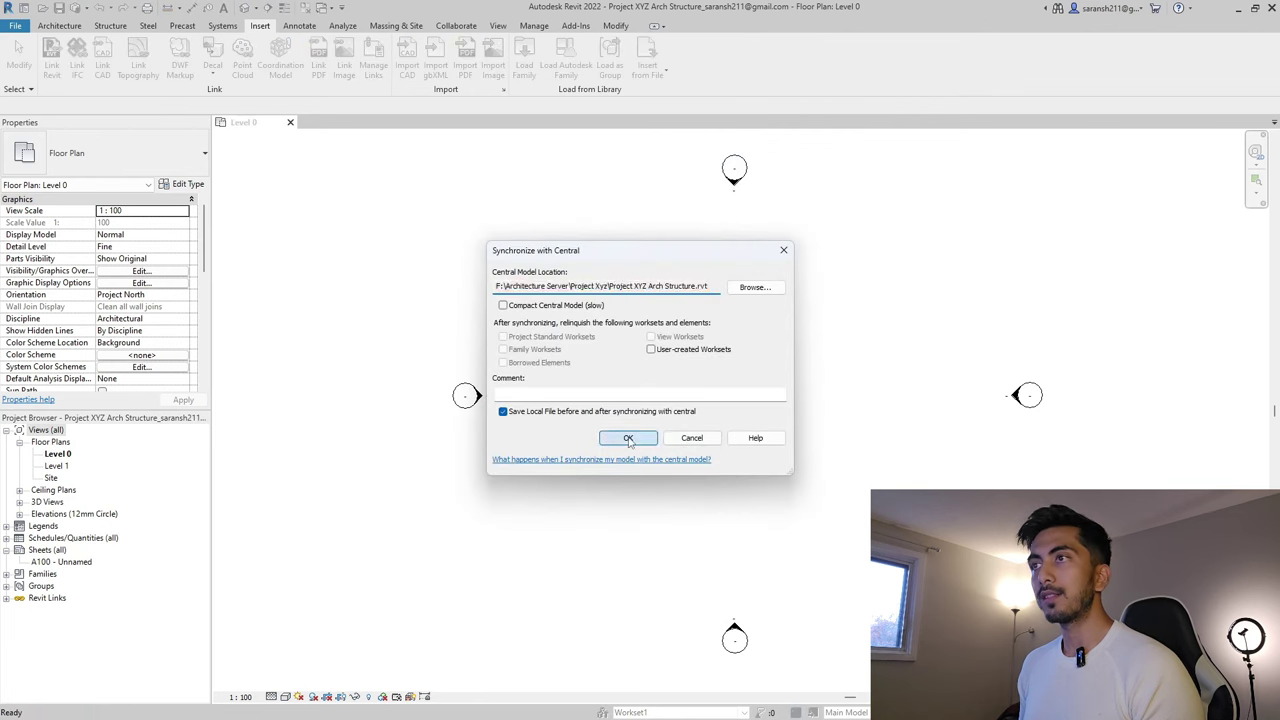
click(628, 437)
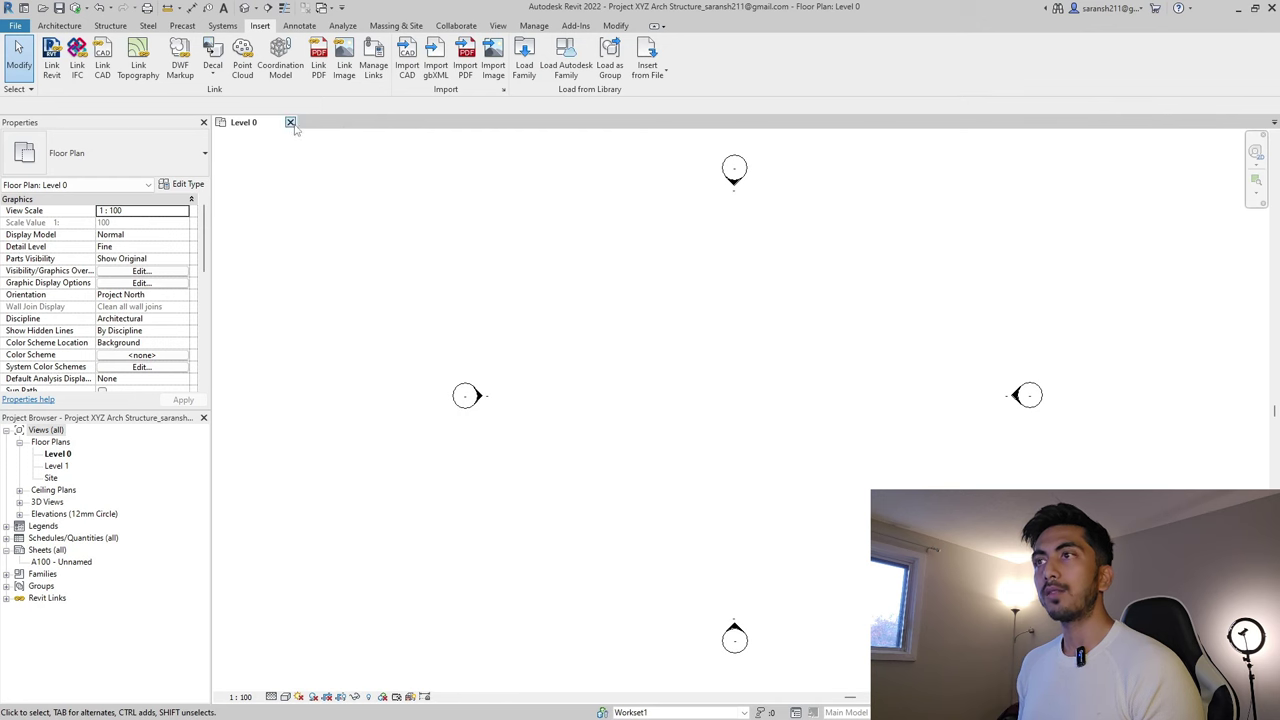
click(291, 123)
click(543, 345)
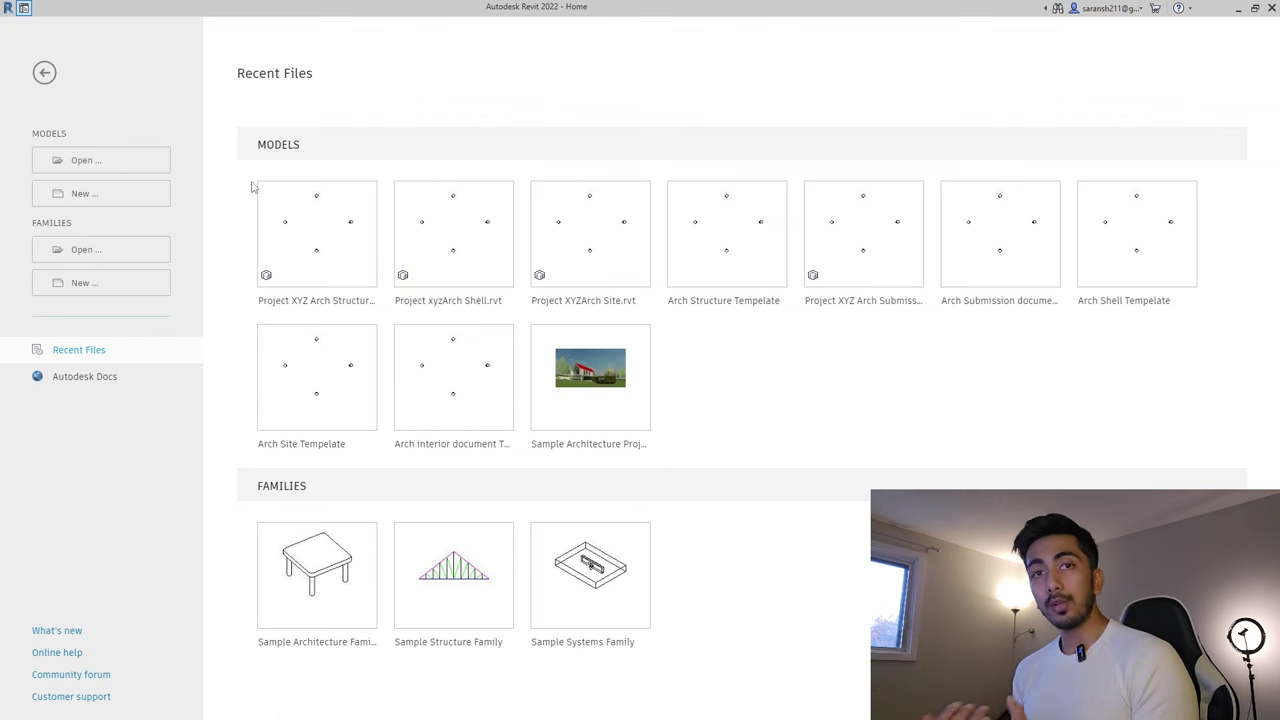
Open Project xyzArch Shell, overwriting the existing local copy
click(74, 161)
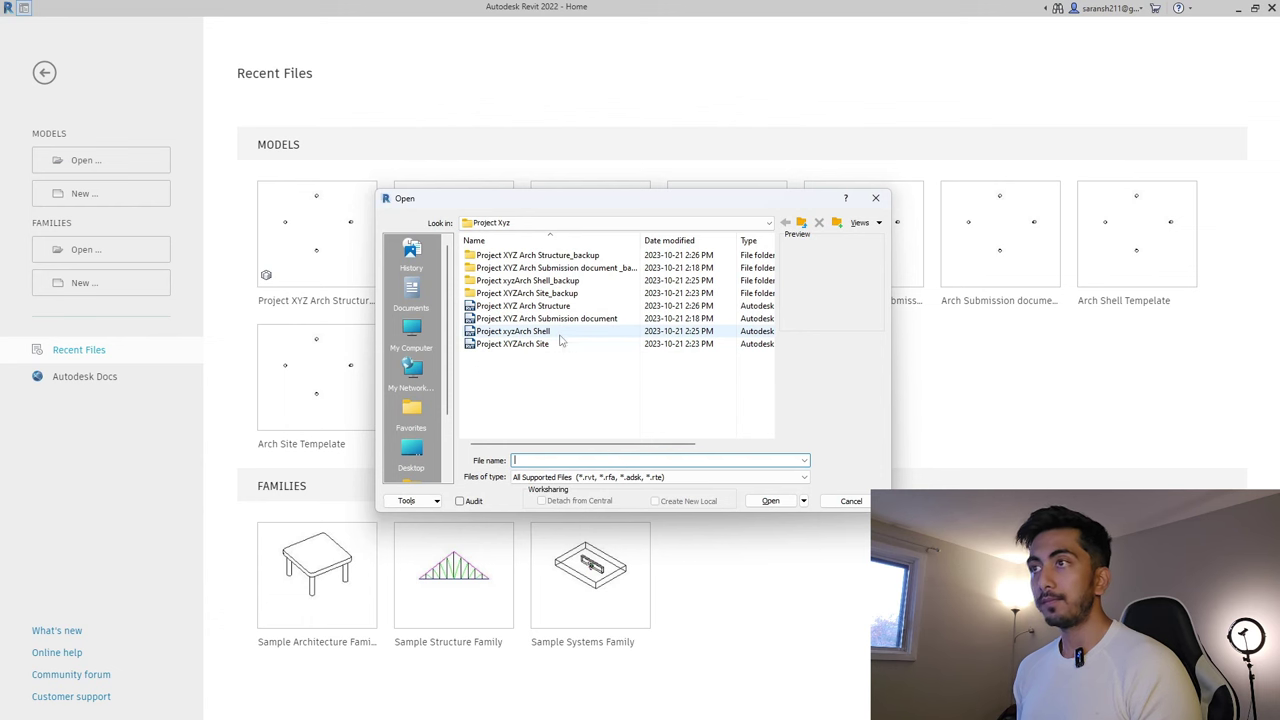
click(559, 334)
click(770, 501)
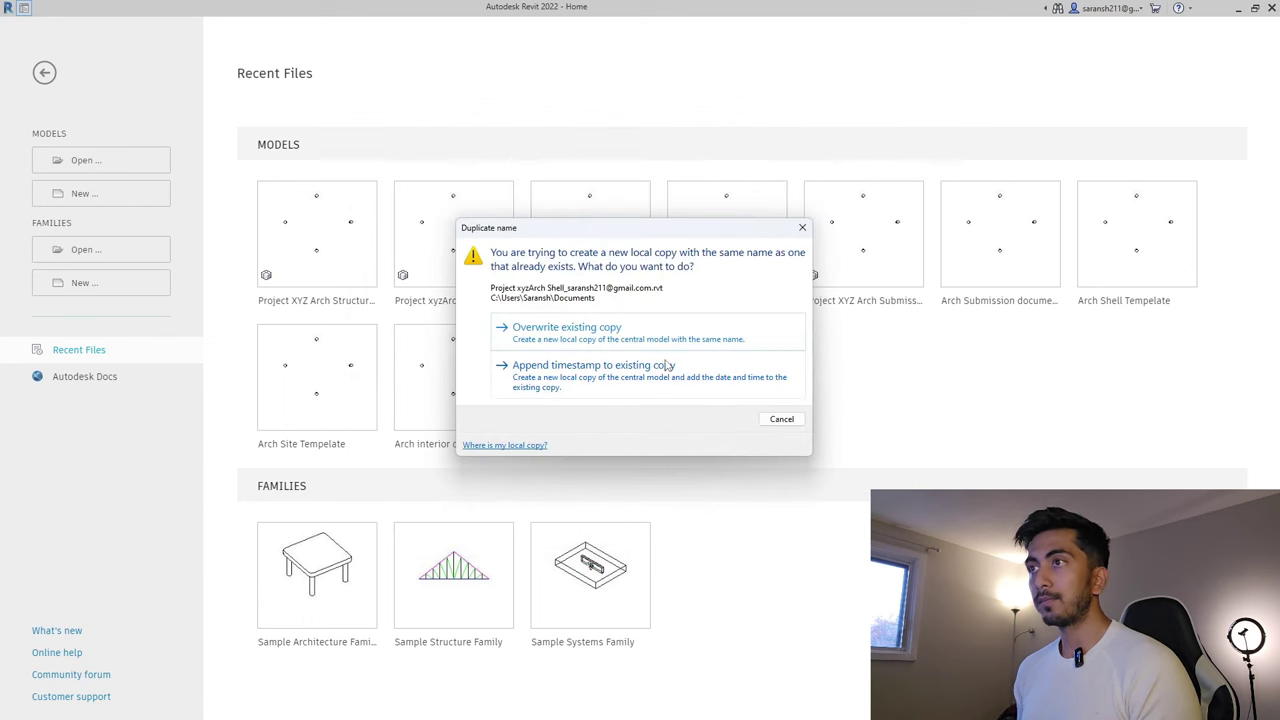
click(559, 327)
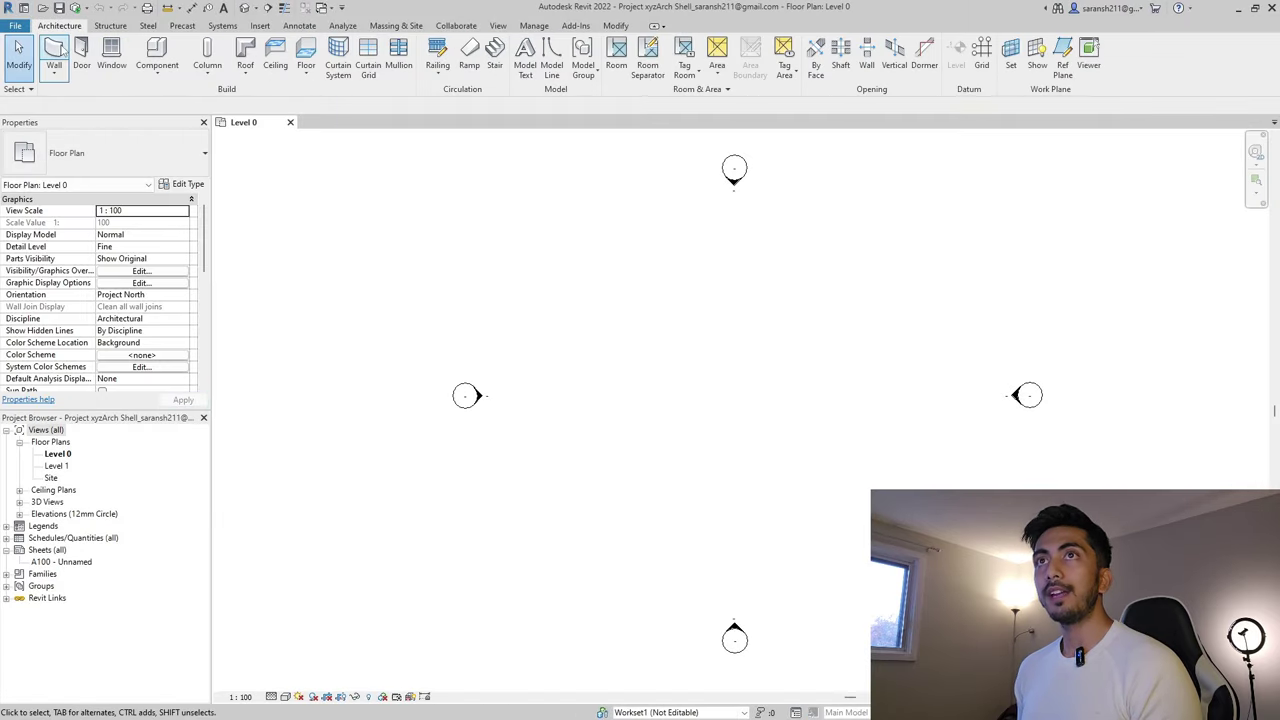
Draw a zigzag run of six connected walls on Level 0 of the Shell model
click(54, 55)
click(588, 334)
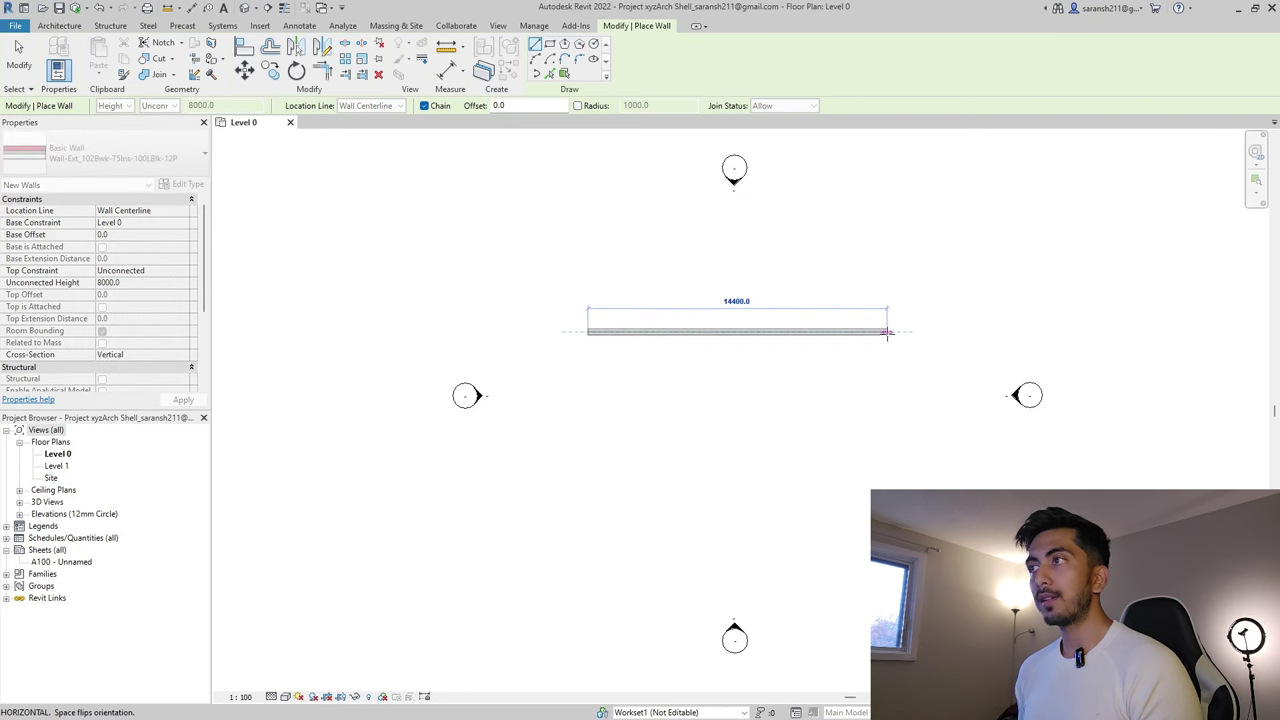
click(887, 334)
click(887, 476)
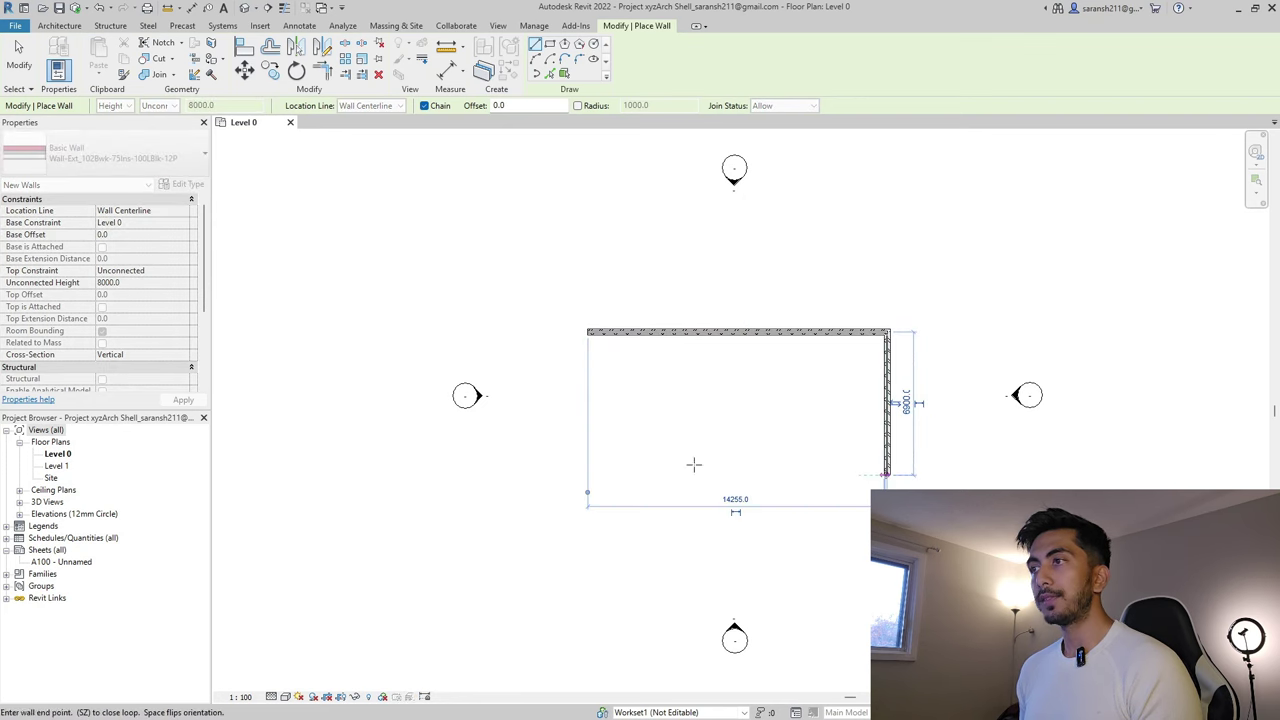
click(611, 476)
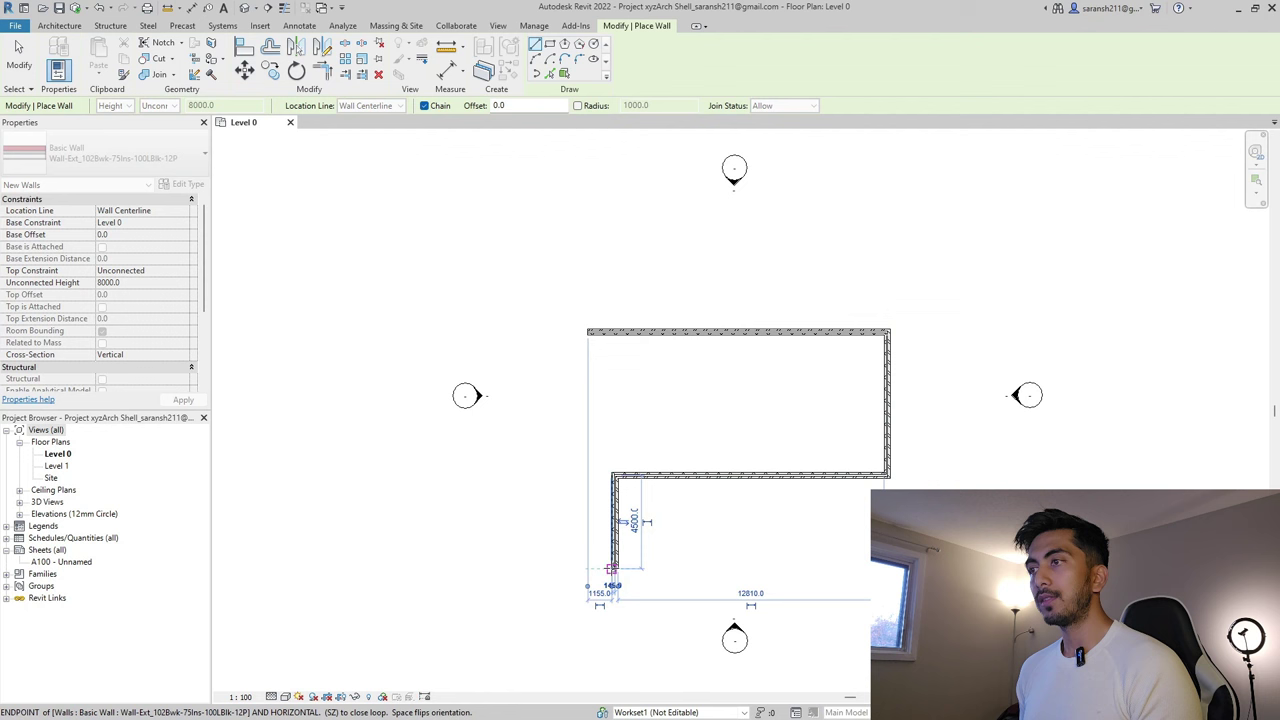
click(612, 568)
click(900, 568)
key(Escape)
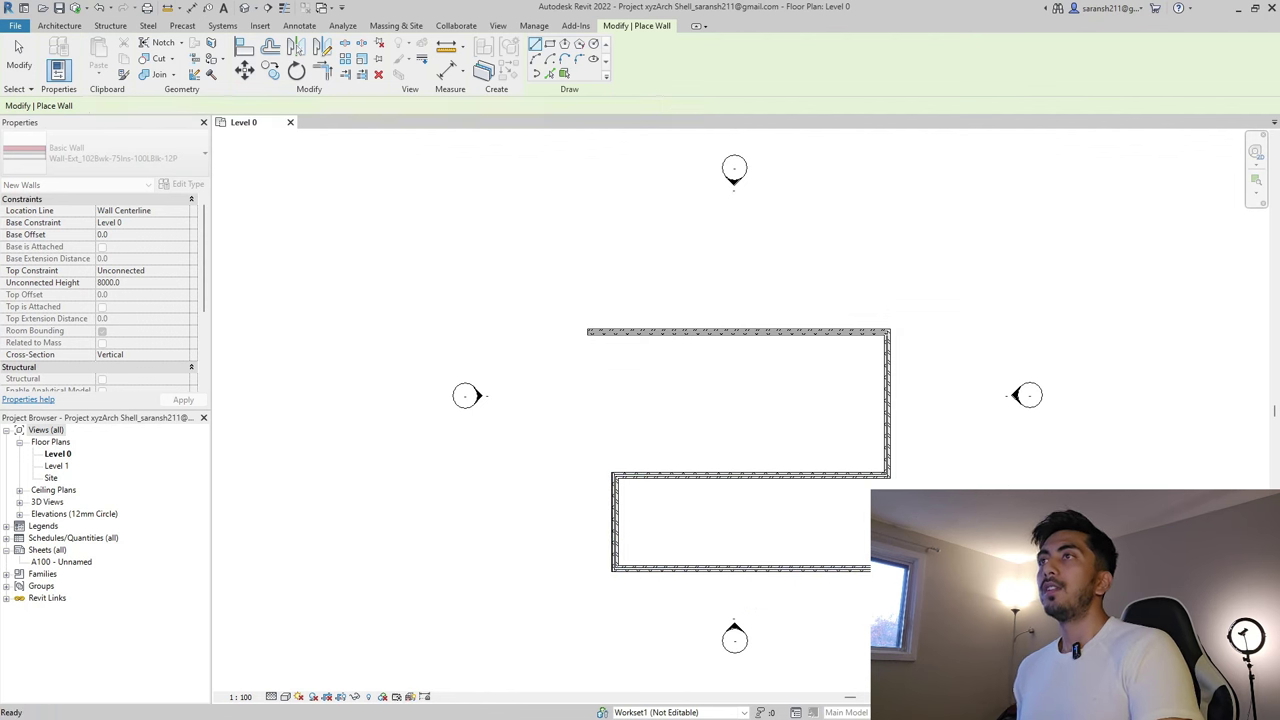
key(Escape)
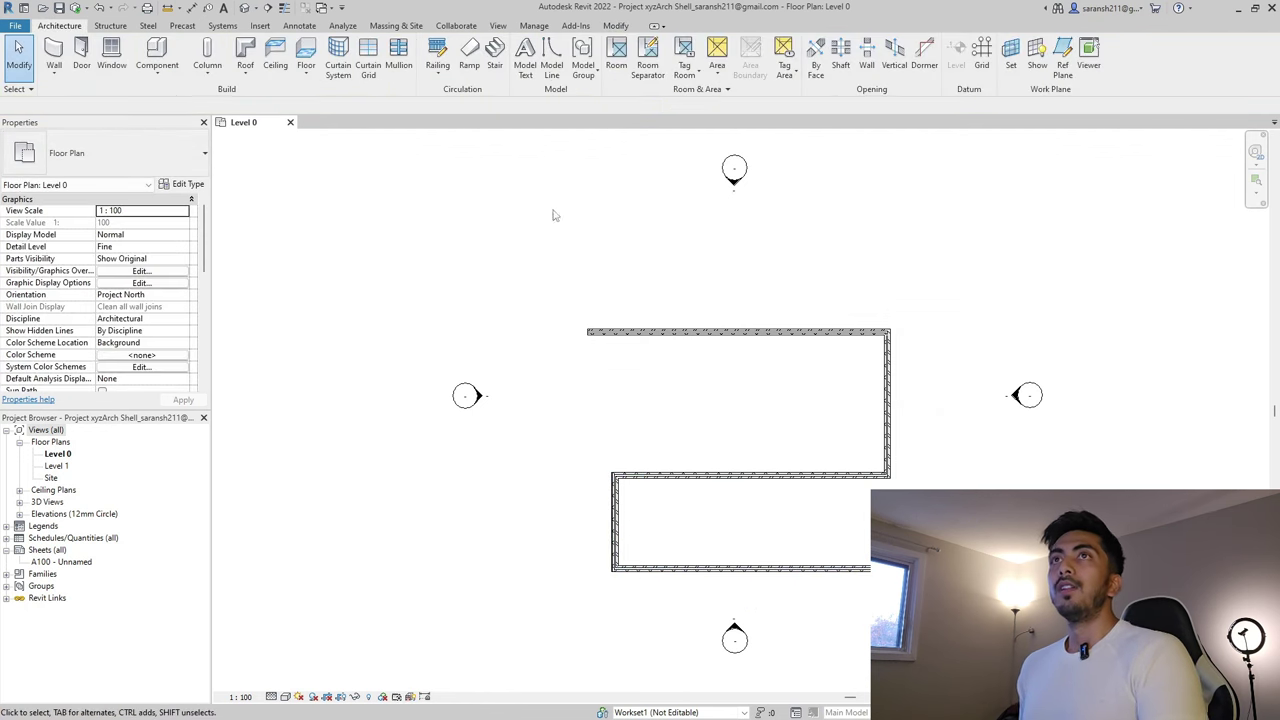
Synchronize the Shell model with central and close the Level 0 view
click(74, 8)
click(642, 438)
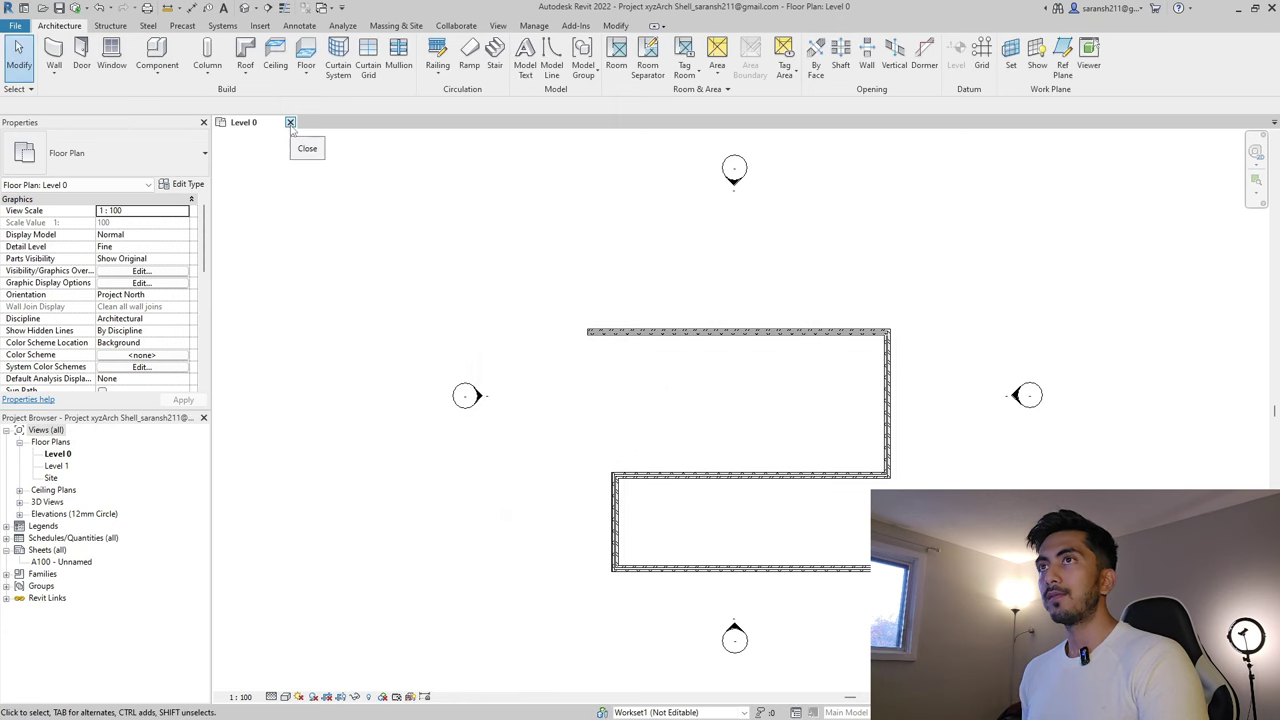
click(290, 122)
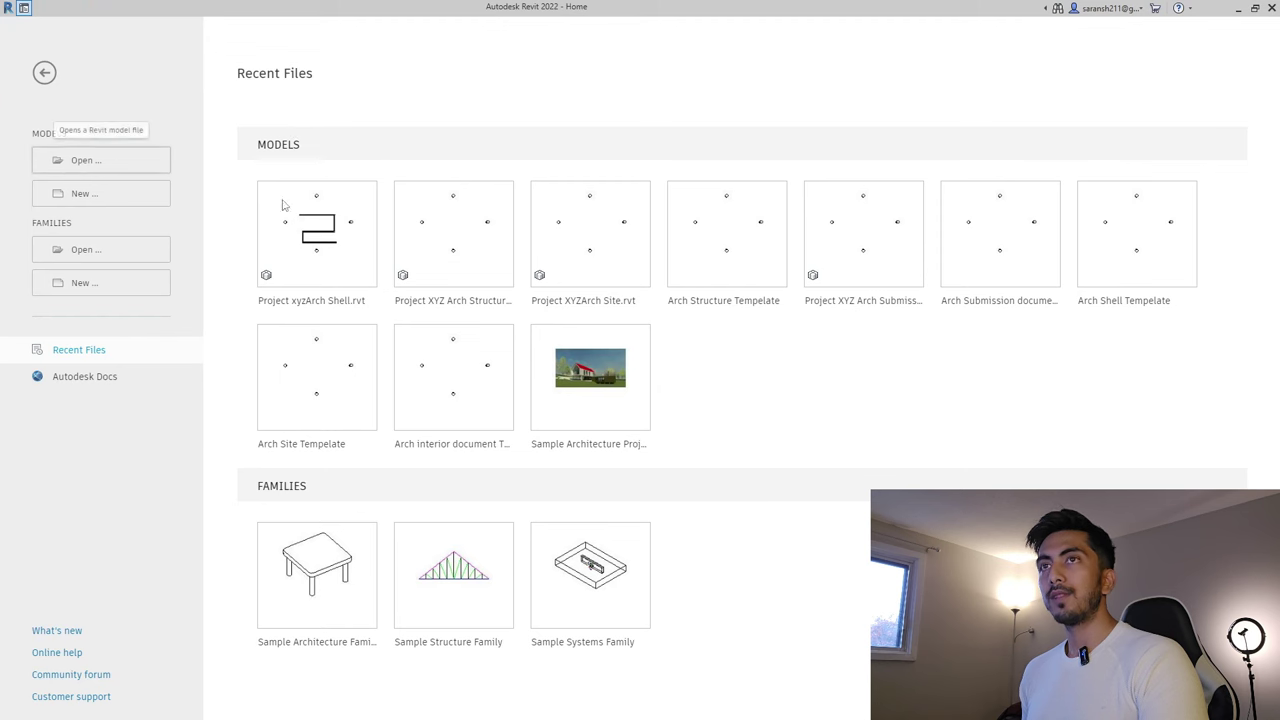
Open Project XYZArch Site, overwriting the existing local copy
click(58, 162)
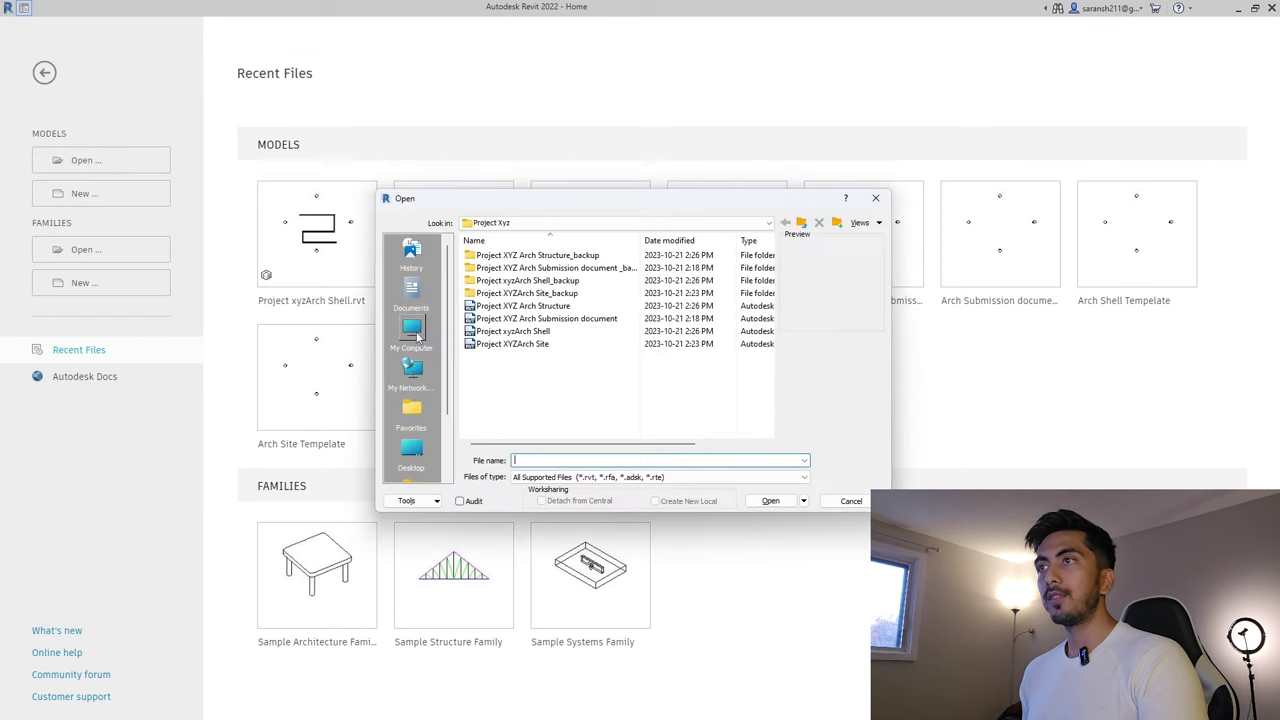
click(517, 345)
click(770, 500)
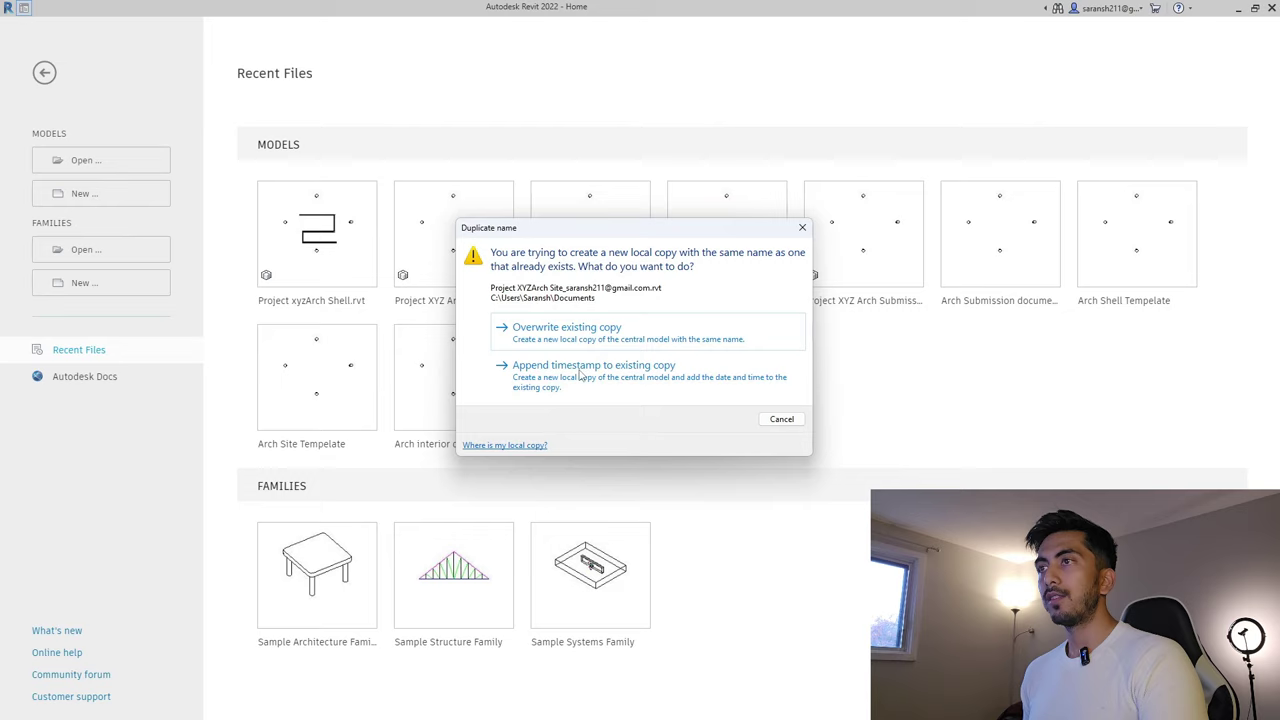
click(585, 335)
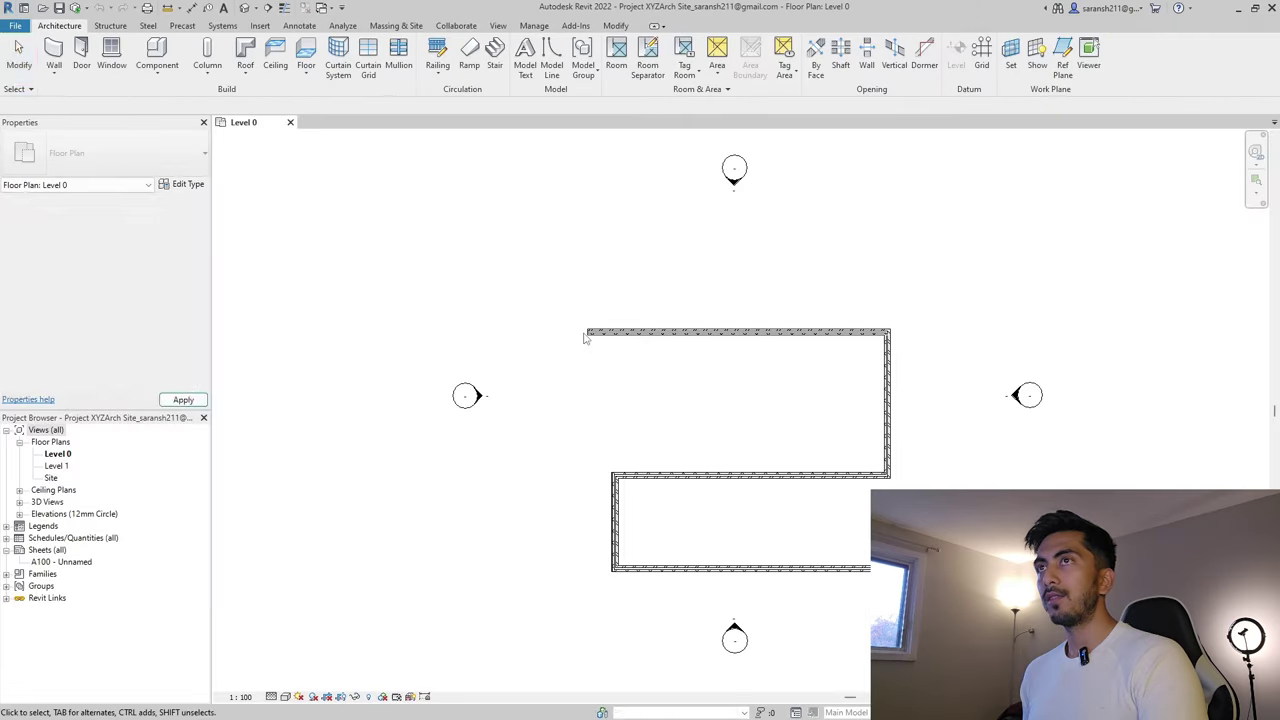
Select and then deselect the linked Shell model on Level 0 to inspect its walls
scroll(585, 338, down, 4)
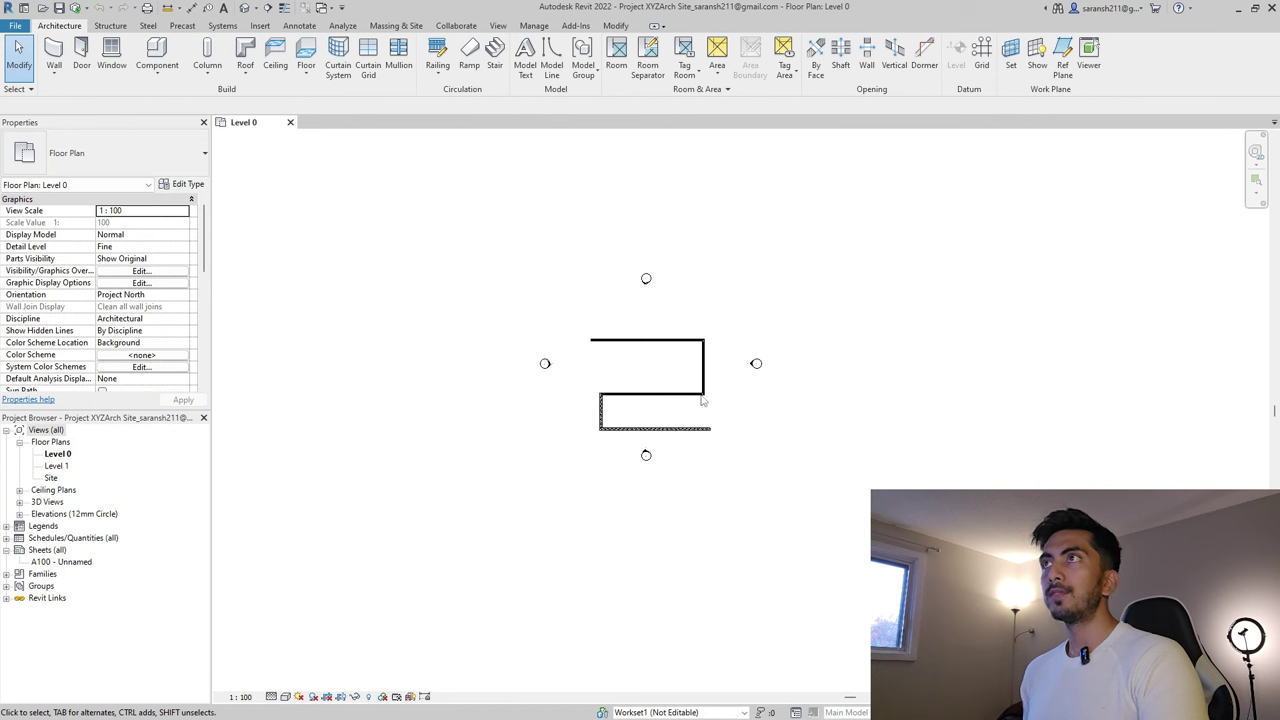
click(642, 407)
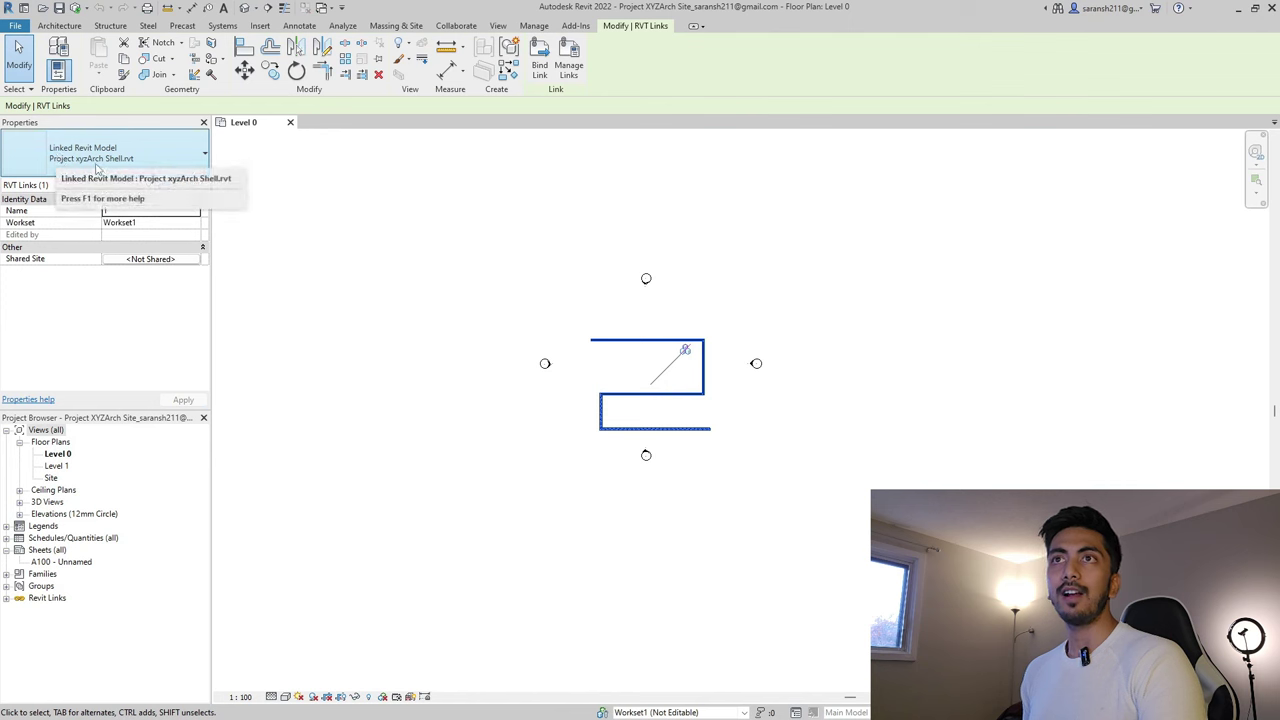
click(420, 462)
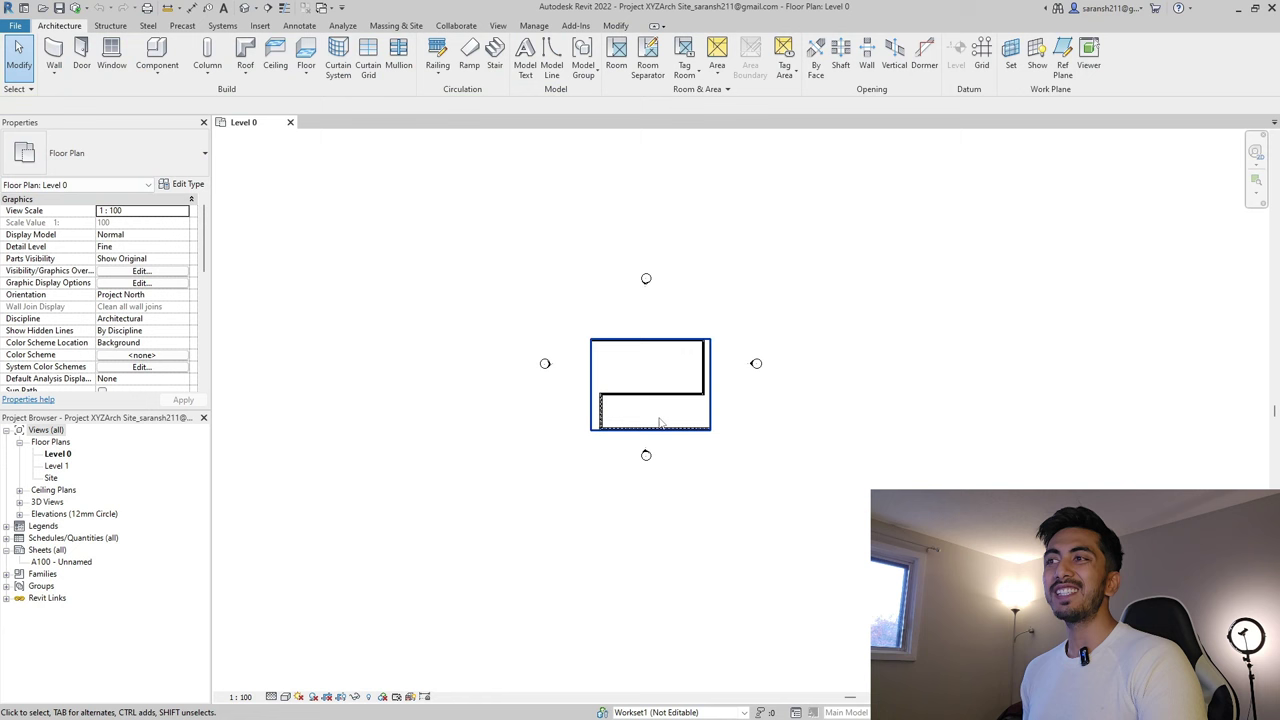
scroll(683, 428, up, 4)
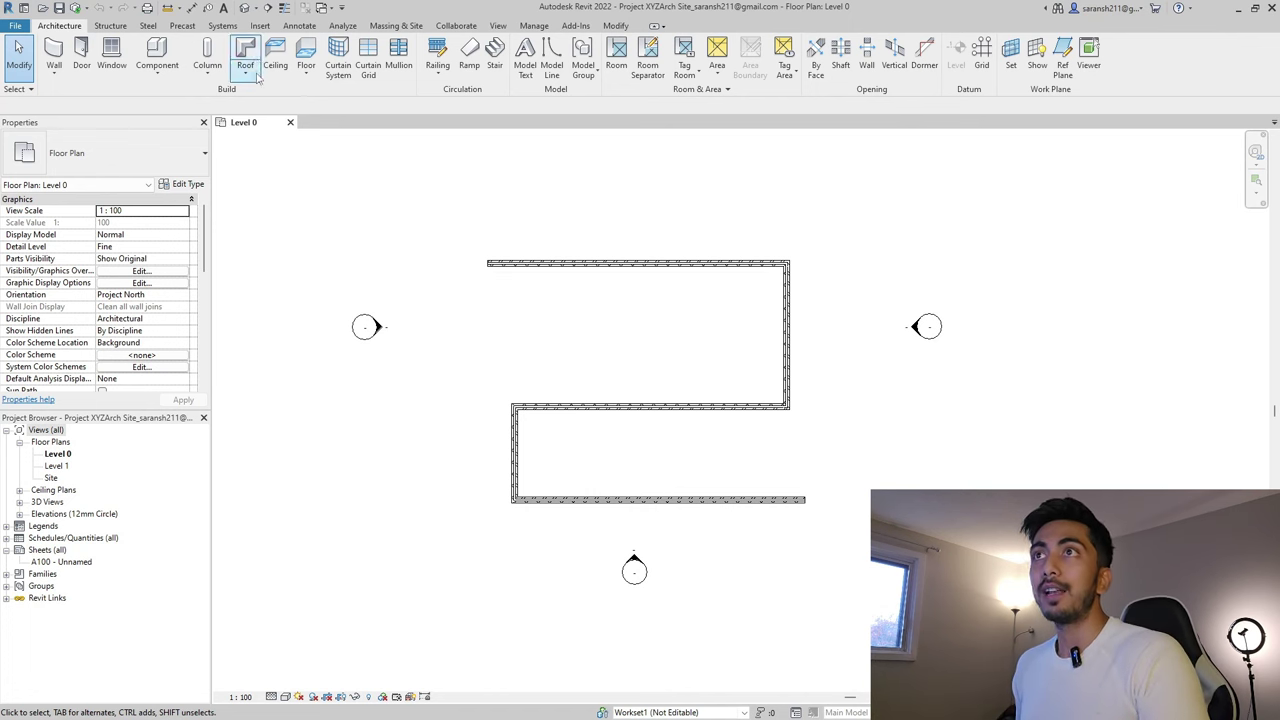
Create an architectural floor from a rectangular boundary enclosing the linked Shell walls
click(306, 75)
click(338, 105)
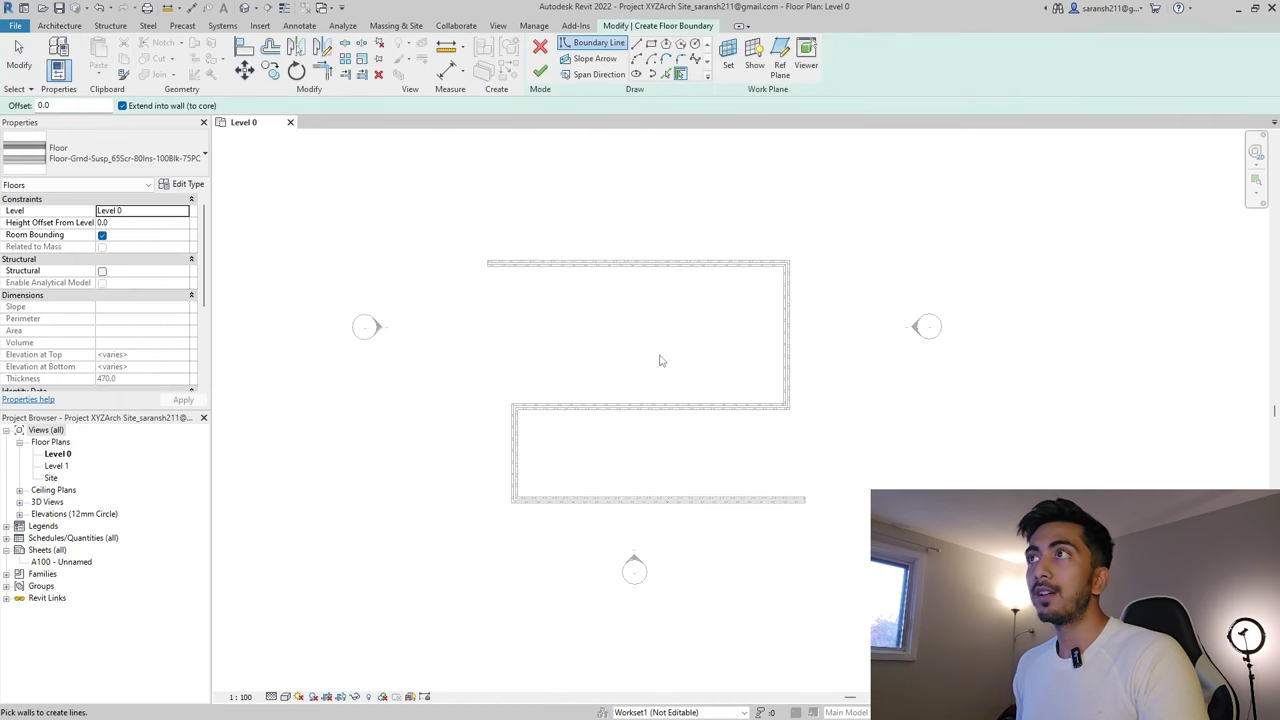
click(651, 43)
scroll(731, 420, down, 3)
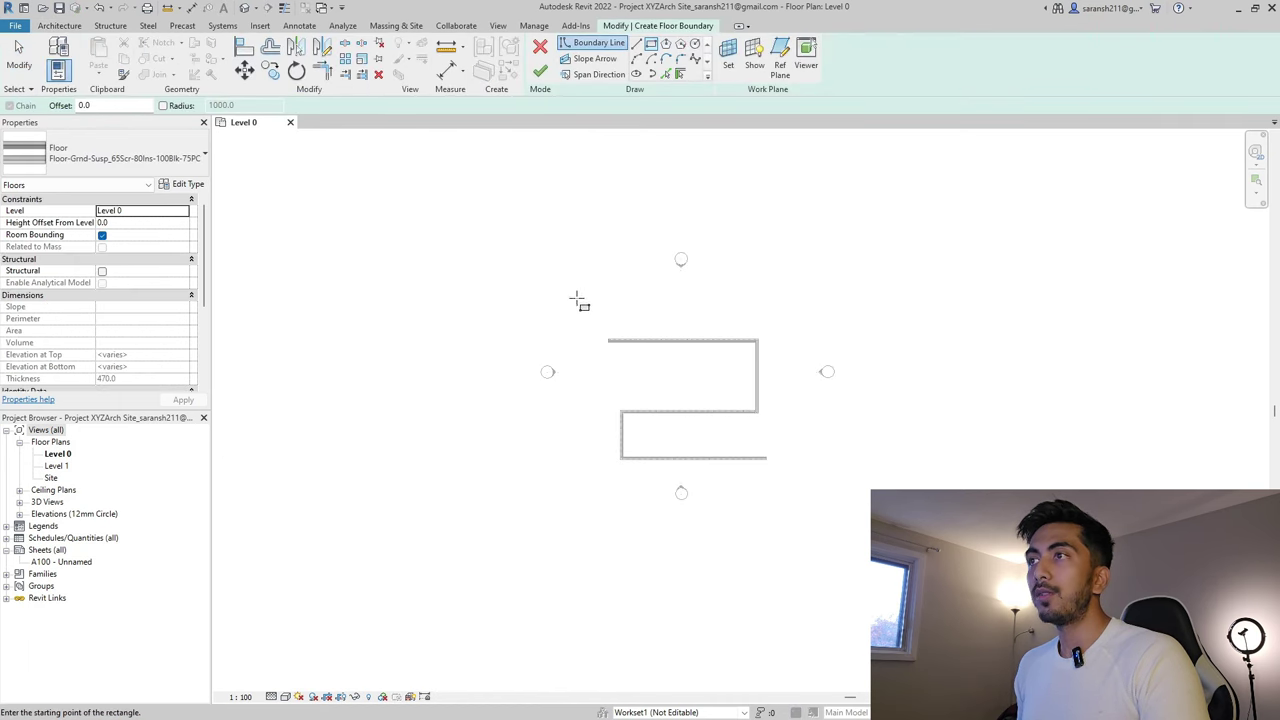
click(548, 277)
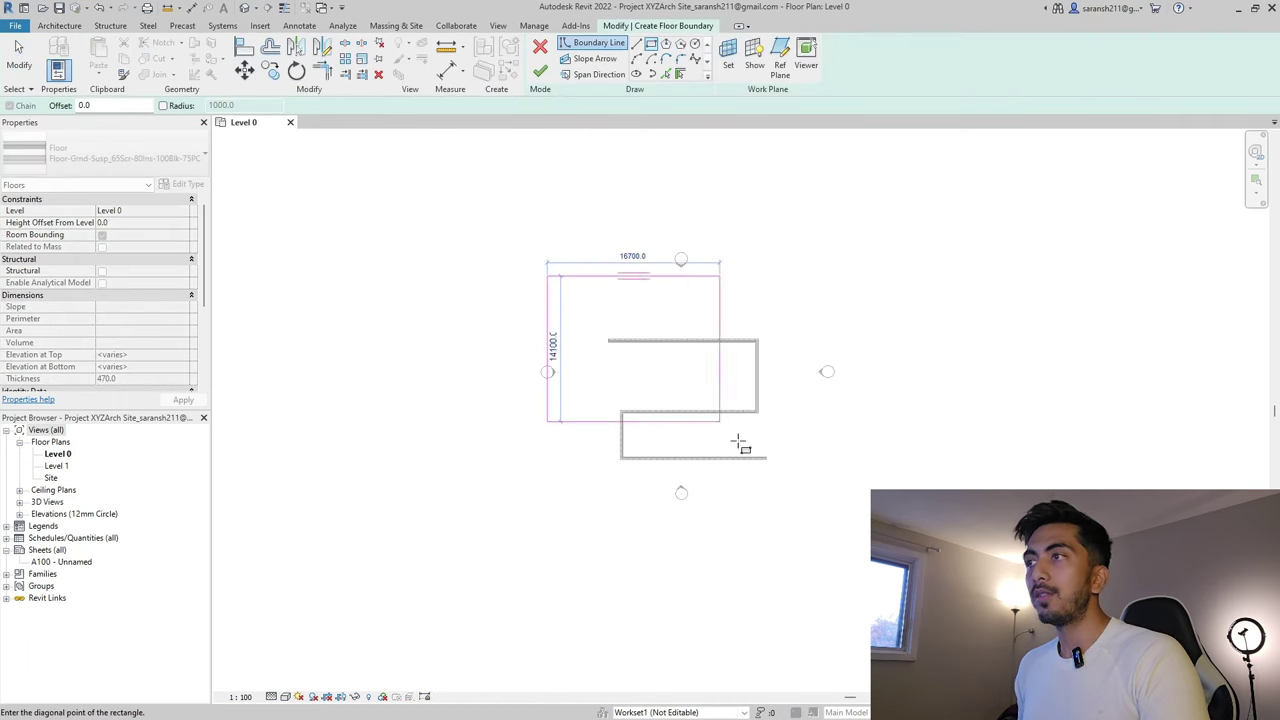
click(819, 474)
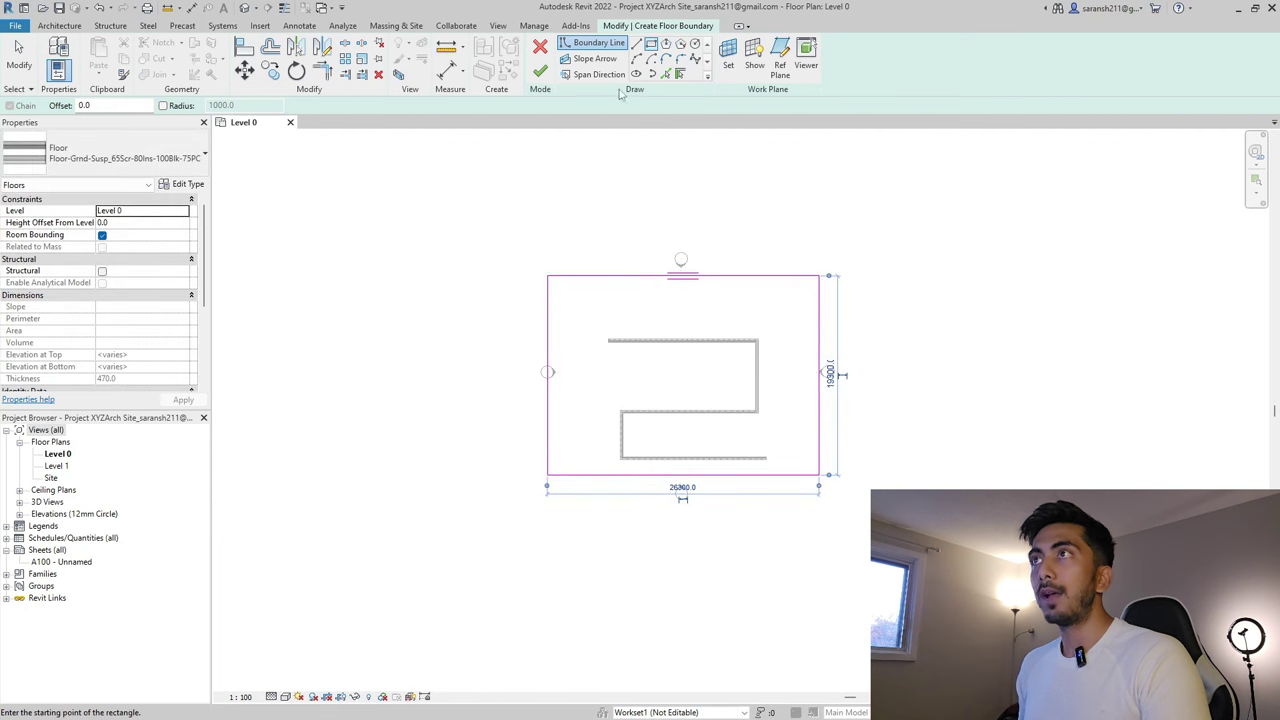
click(540, 72)
click(549, 194)
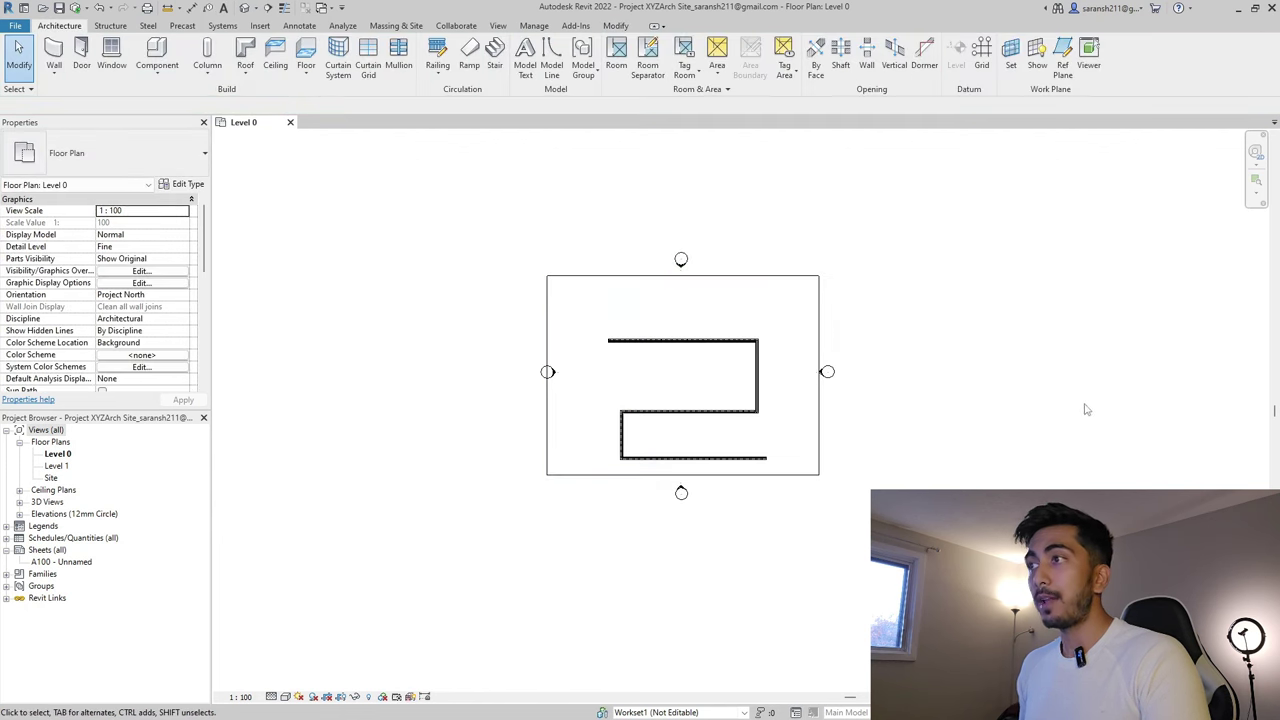
click(818, 428)
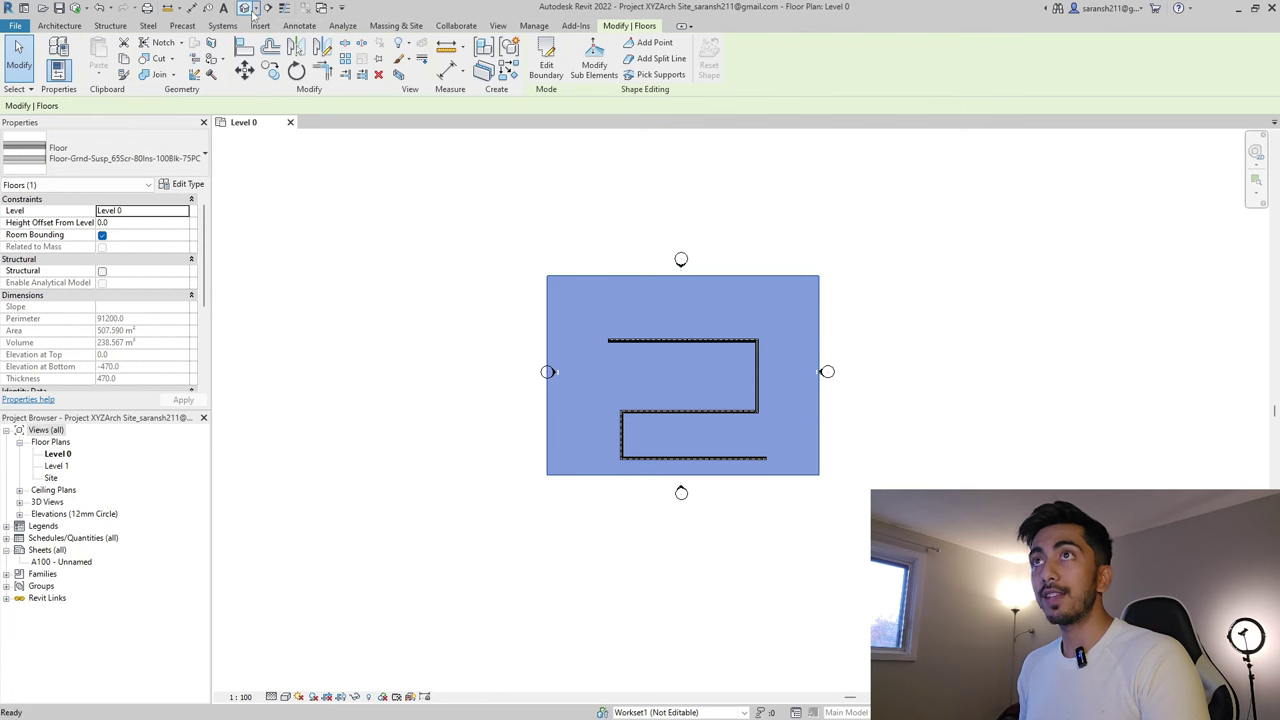
Check the floor and walls in the default 3D view, synchronize with central, and close the 3D view
click(244, 7)
shift+middle_drag(814, 409, 800, 450)
click(77, 9)
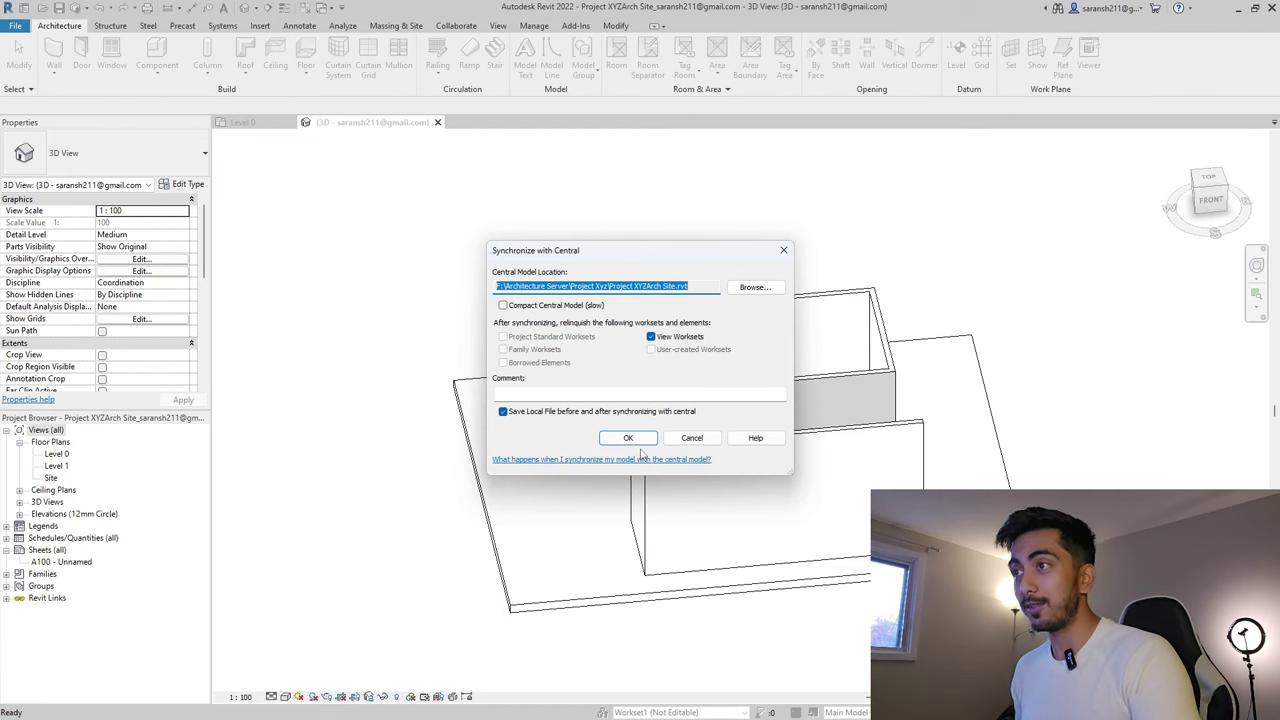
click(628, 438)
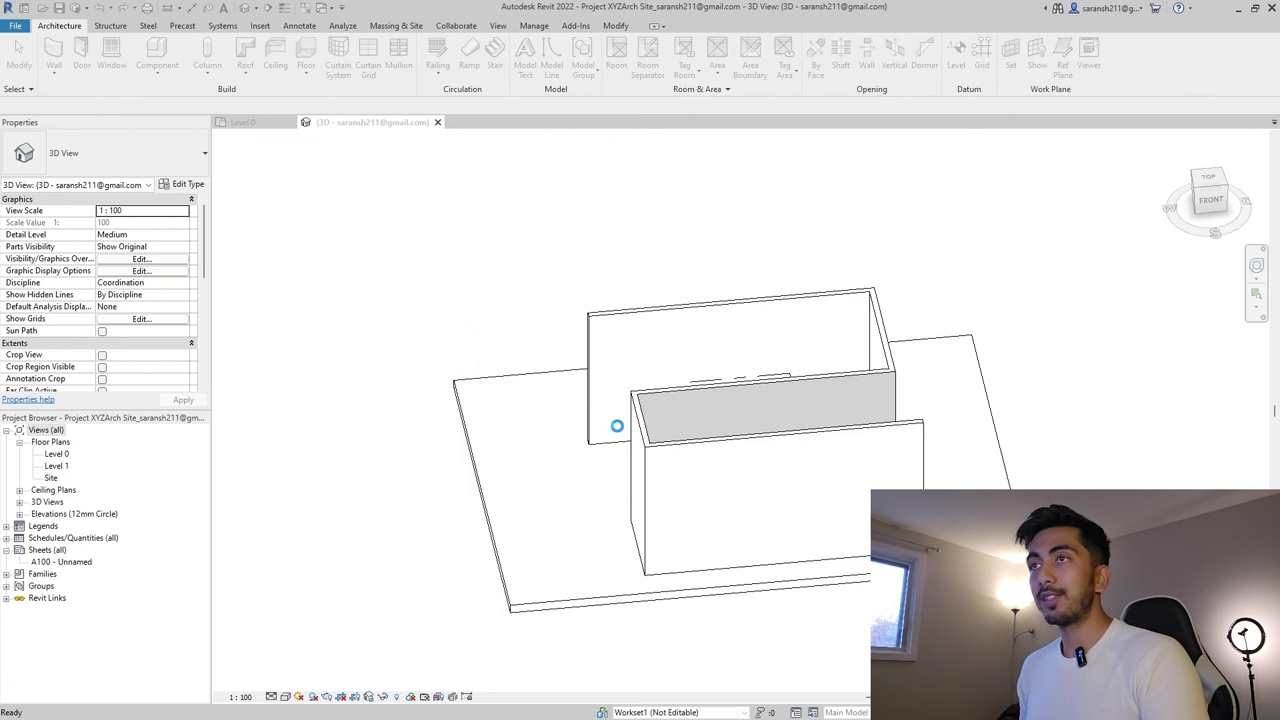
click(437, 122)
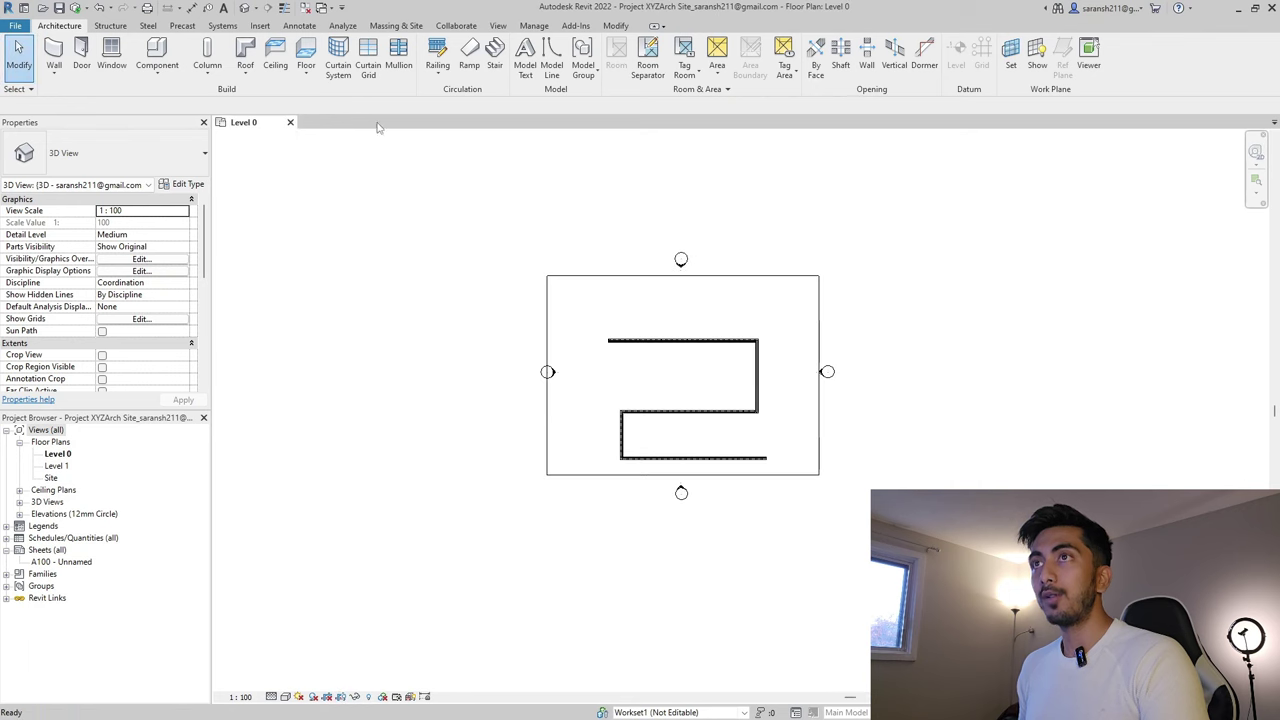
Close the Site model's Level 0 view and open Project xyzArch Shell, overwriting the existing local copy
click(290, 122)
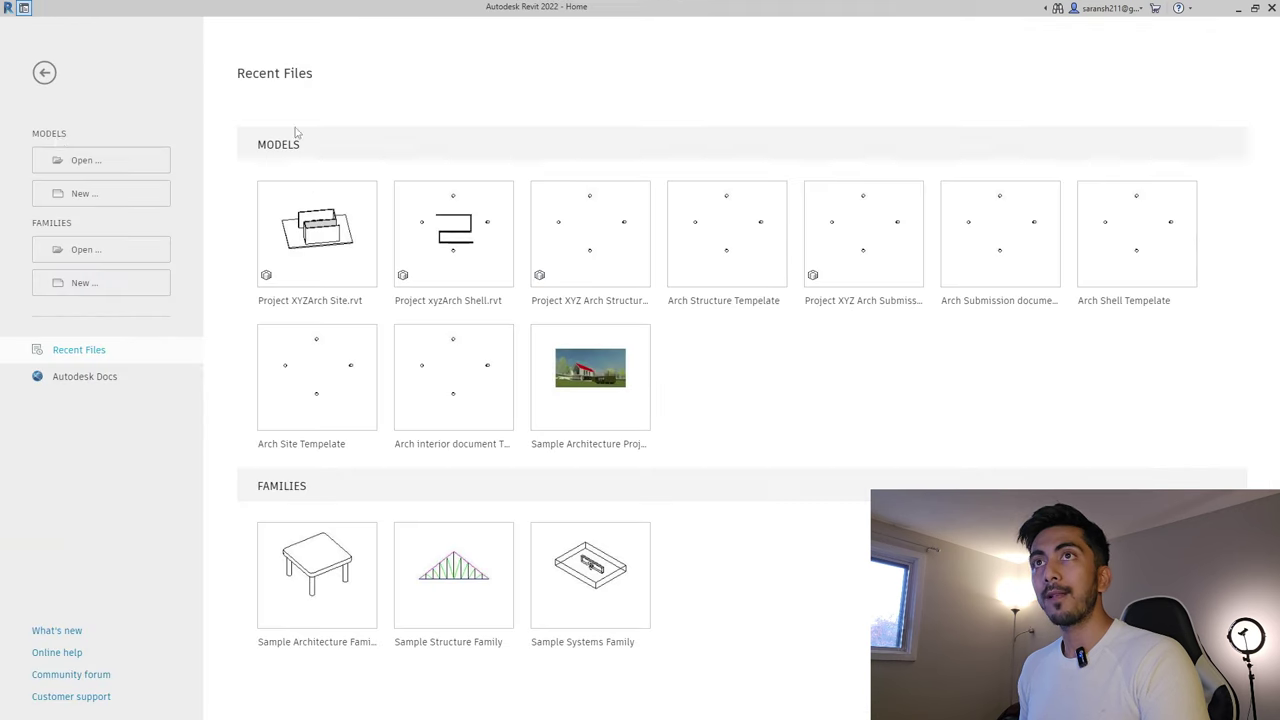
click(72, 168)
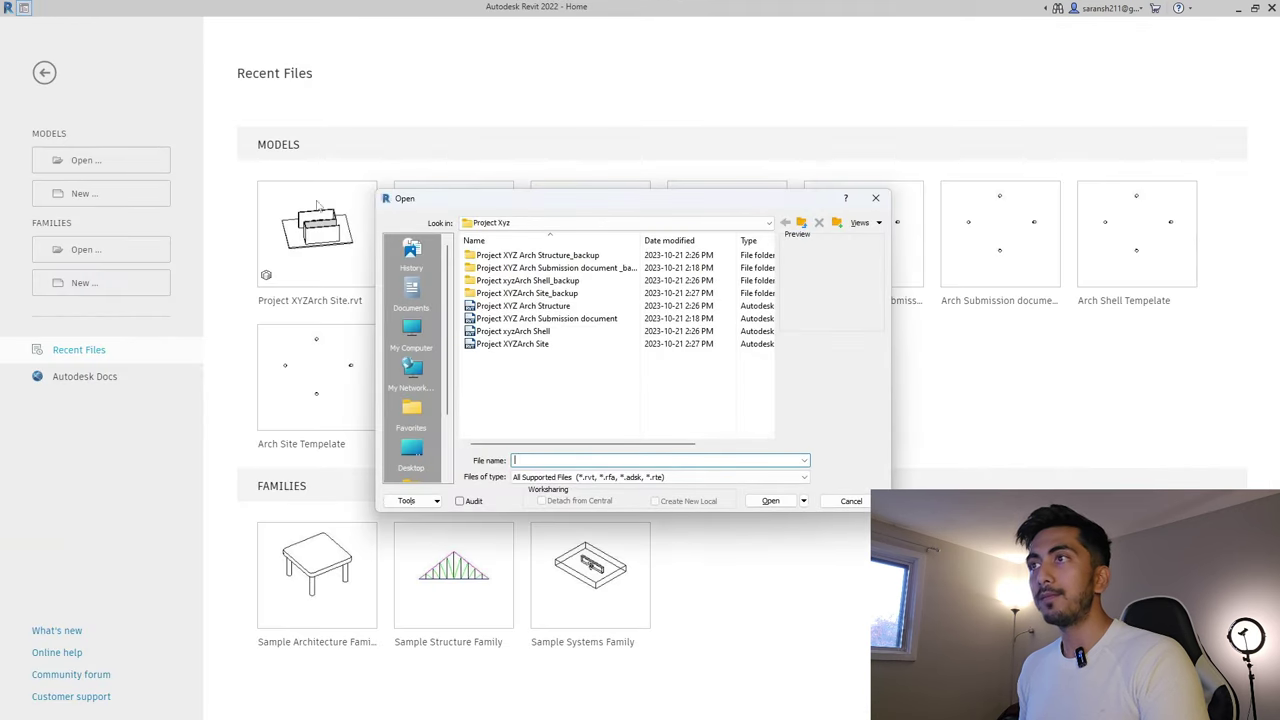
click(515, 331)
click(770, 500)
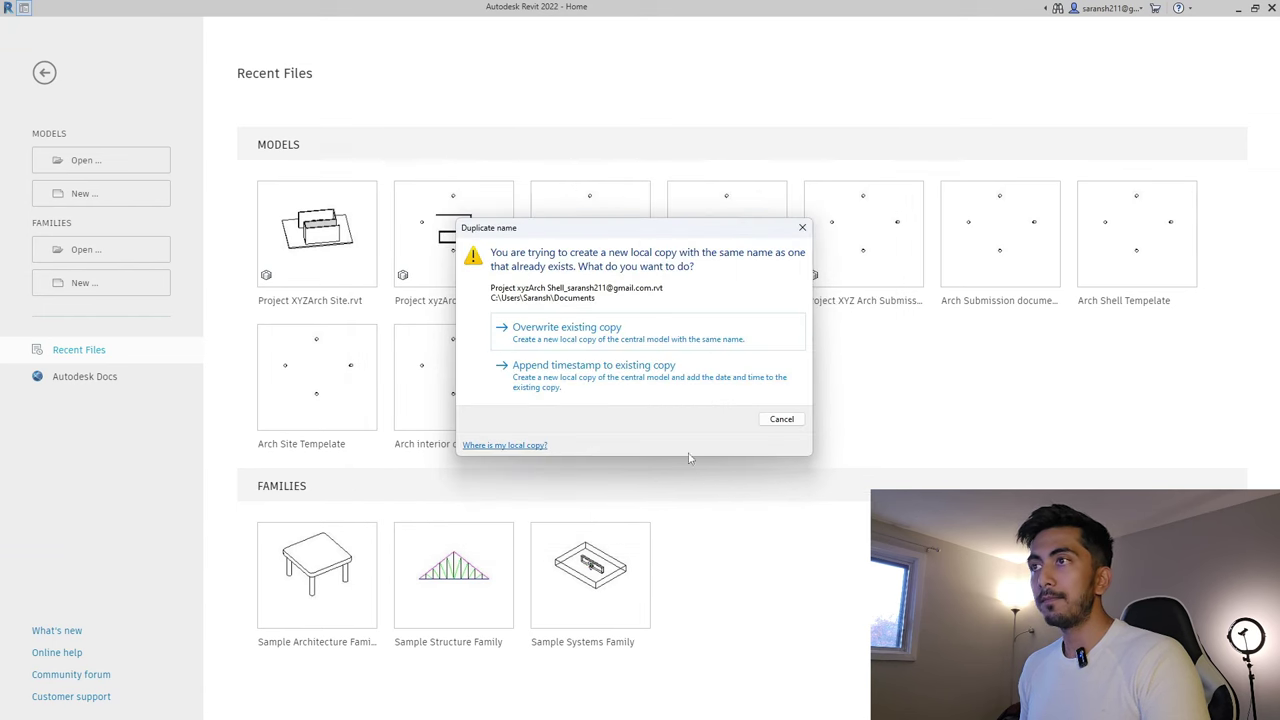
click(607, 330)
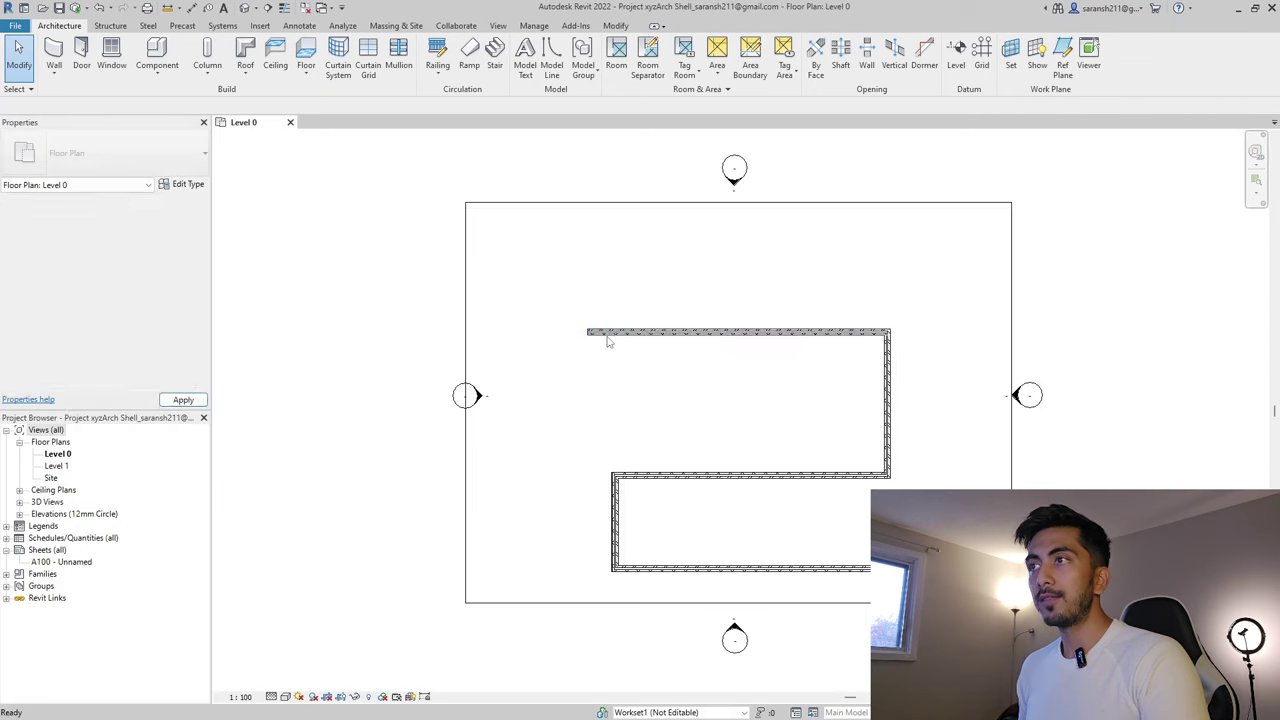
Select the linked Site floor and several Shell walls on Level 0 to check them
click(562, 203)
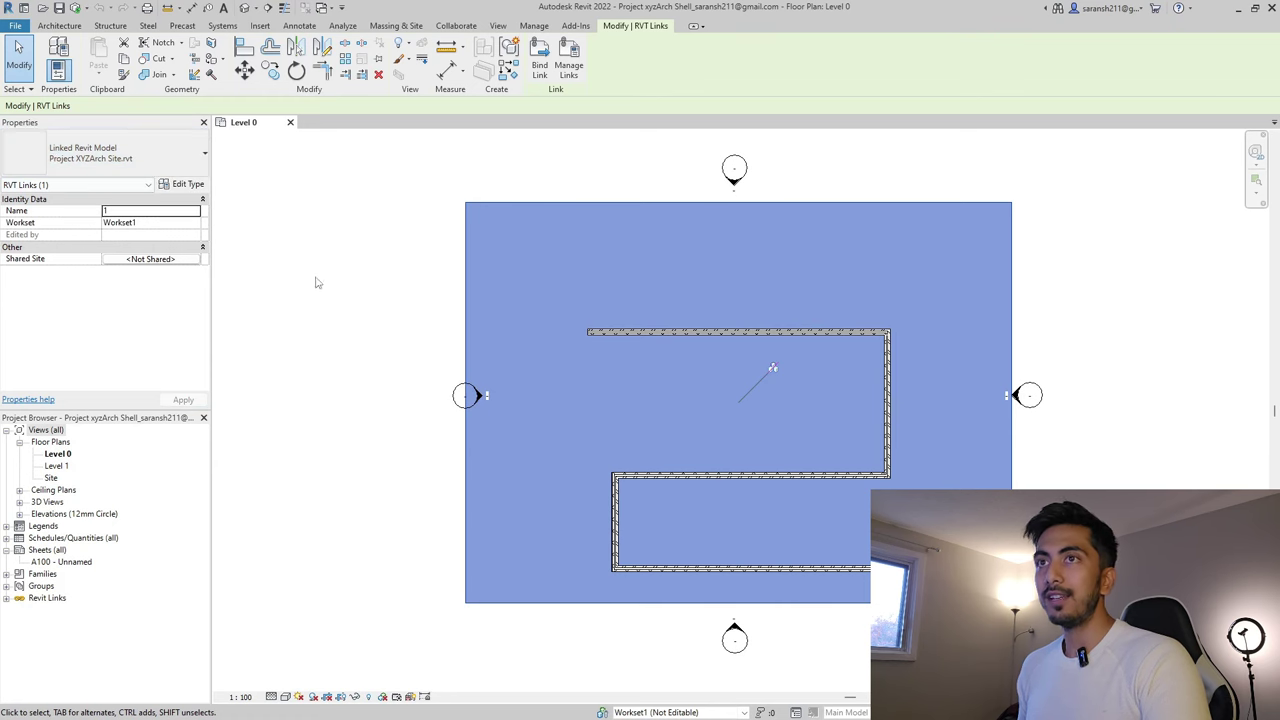
click(358, 274)
click(646, 203)
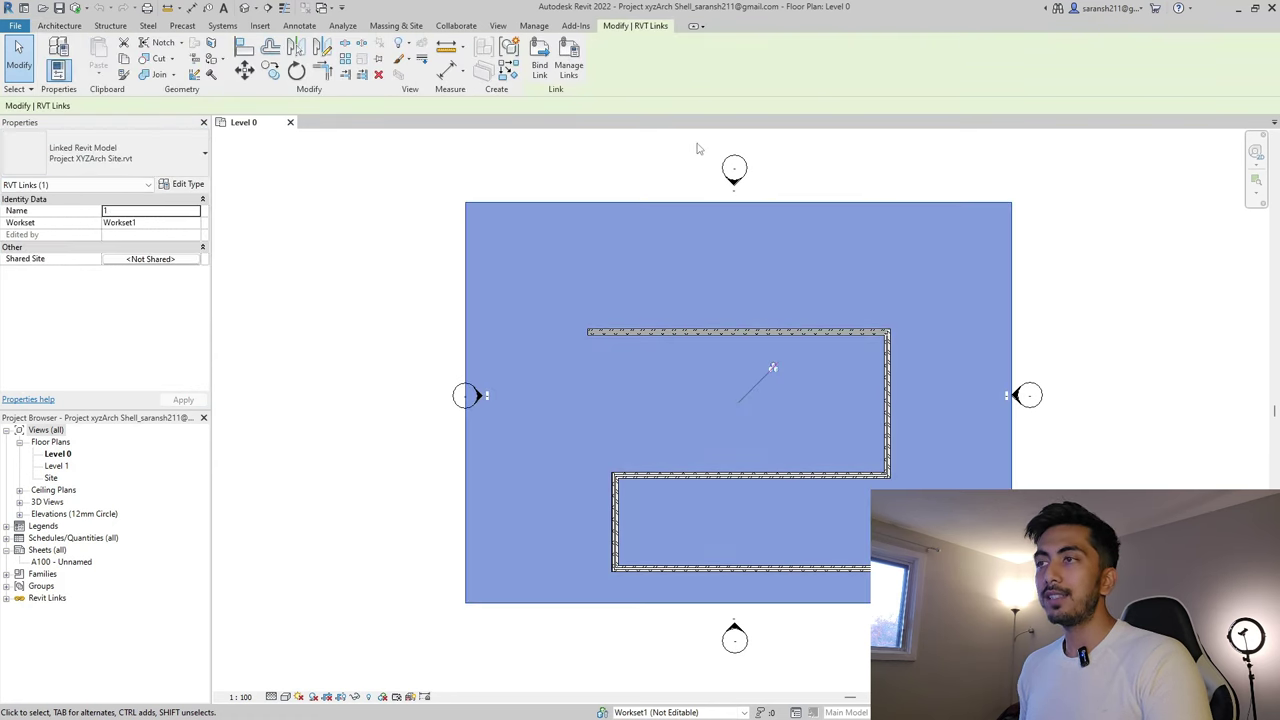
click(700, 332)
click(785, 487)
click(784, 476)
click(887, 440)
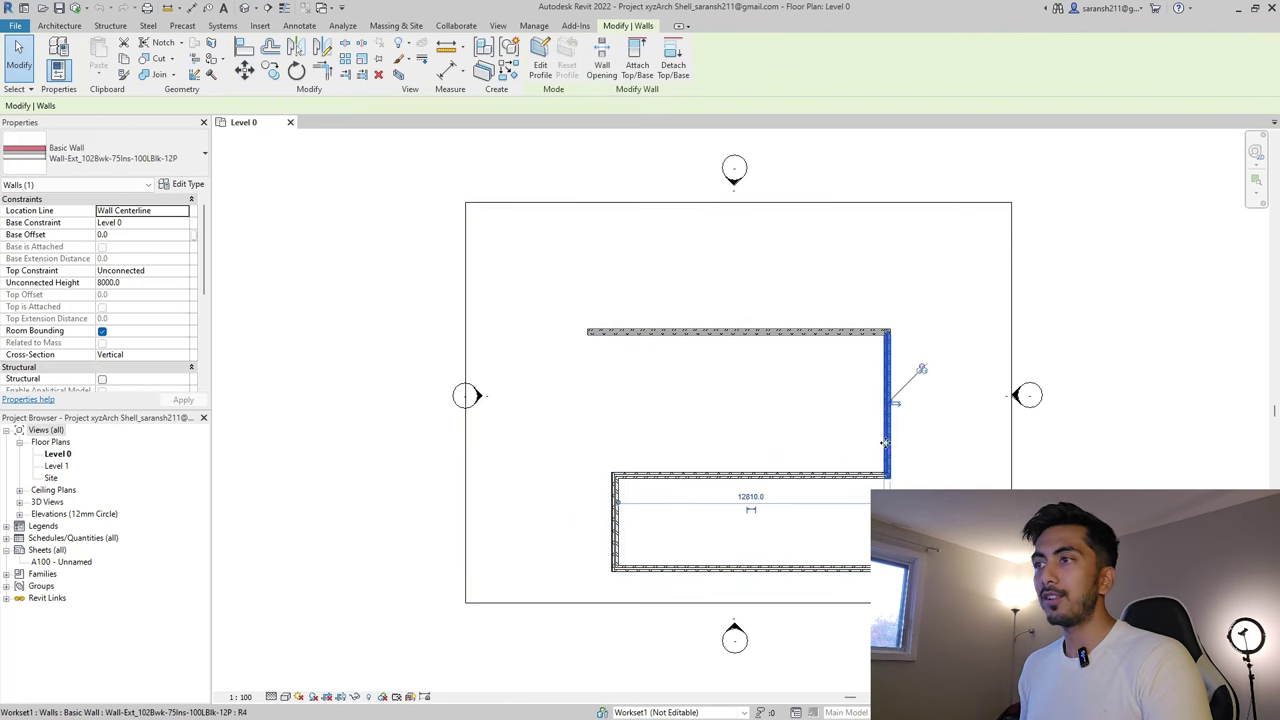
click(615, 540)
click(662, 569)
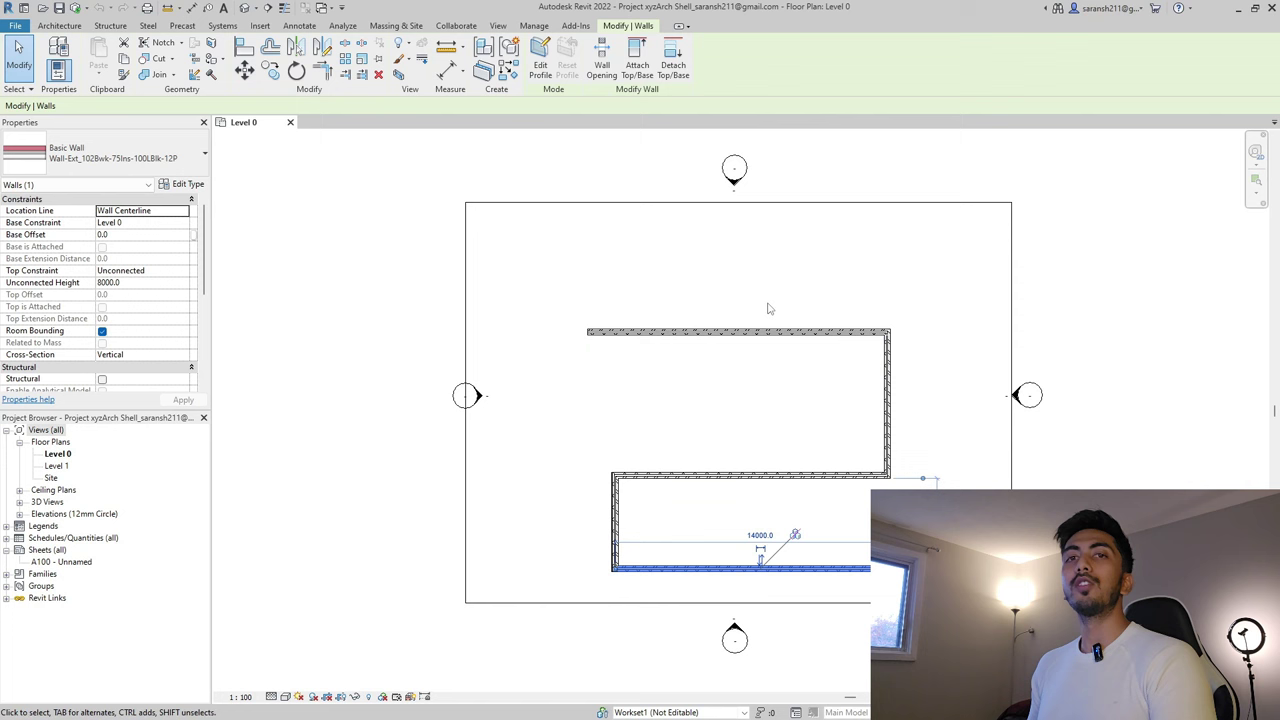